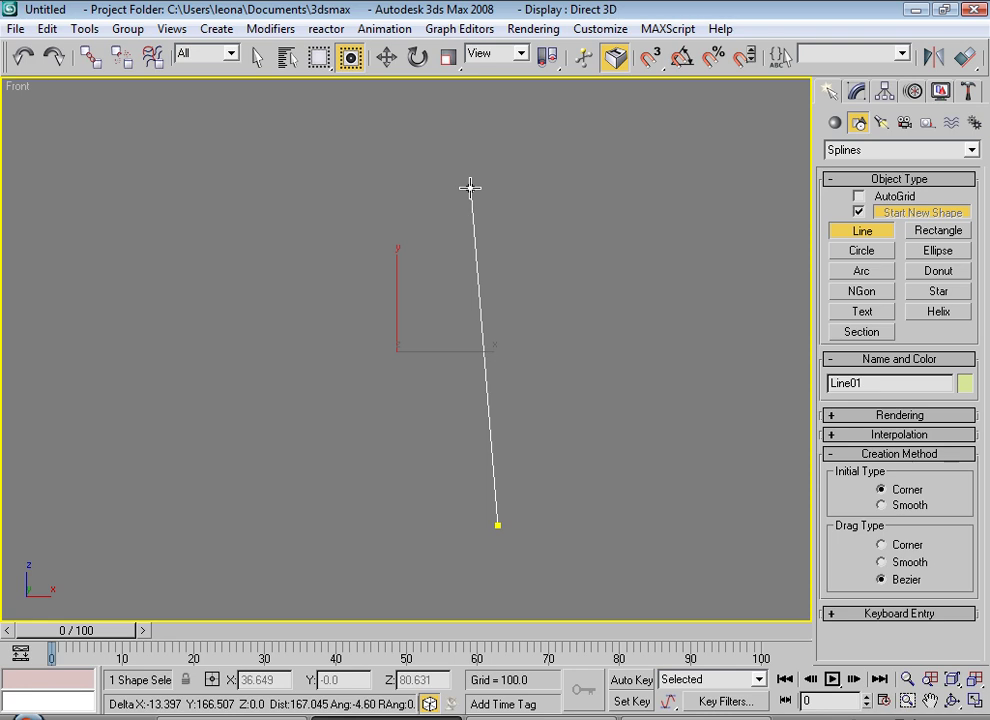
Draw an open three-segment line forming a narrow tapered frame, about 167 units tall and 17 units wide across its upper edge.
left_click(475, 188)
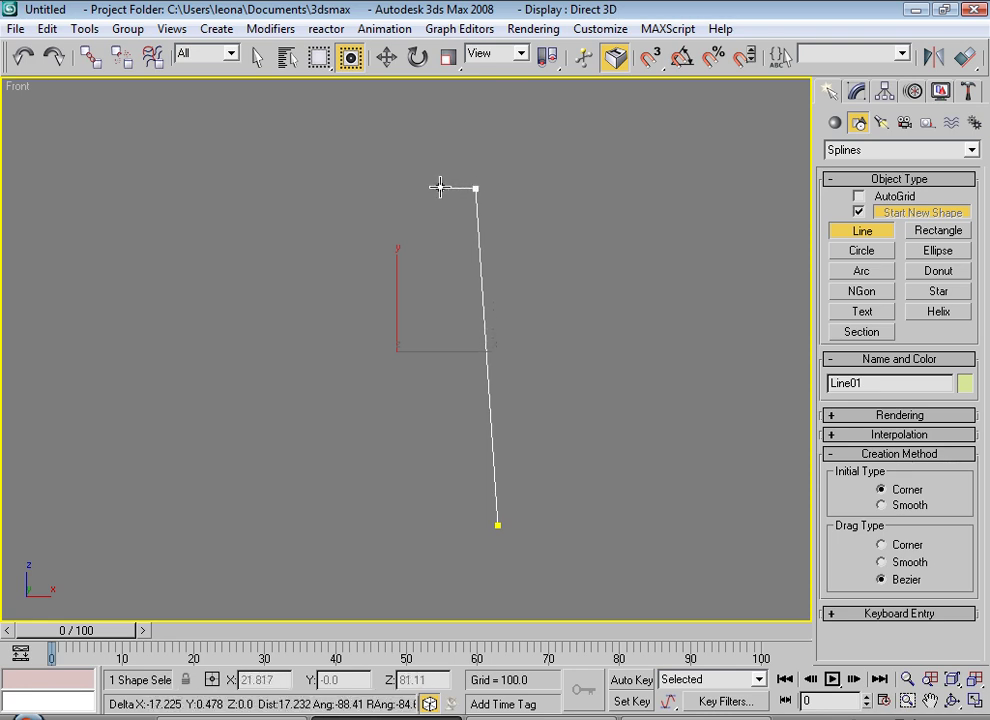
left_click(441, 187)
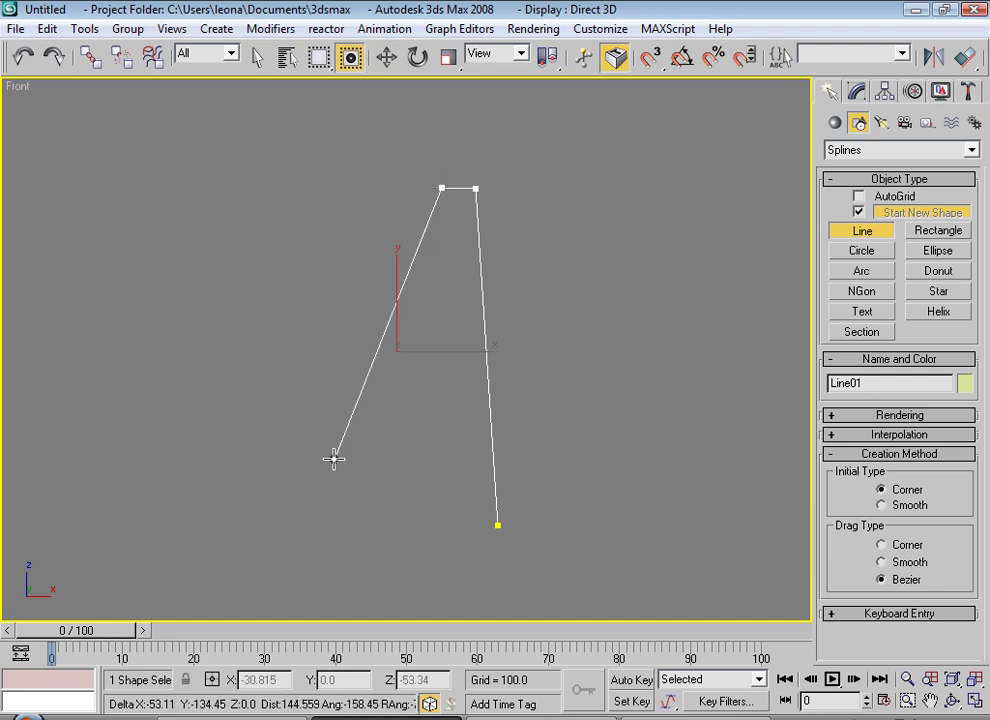
left_click(424, 527)
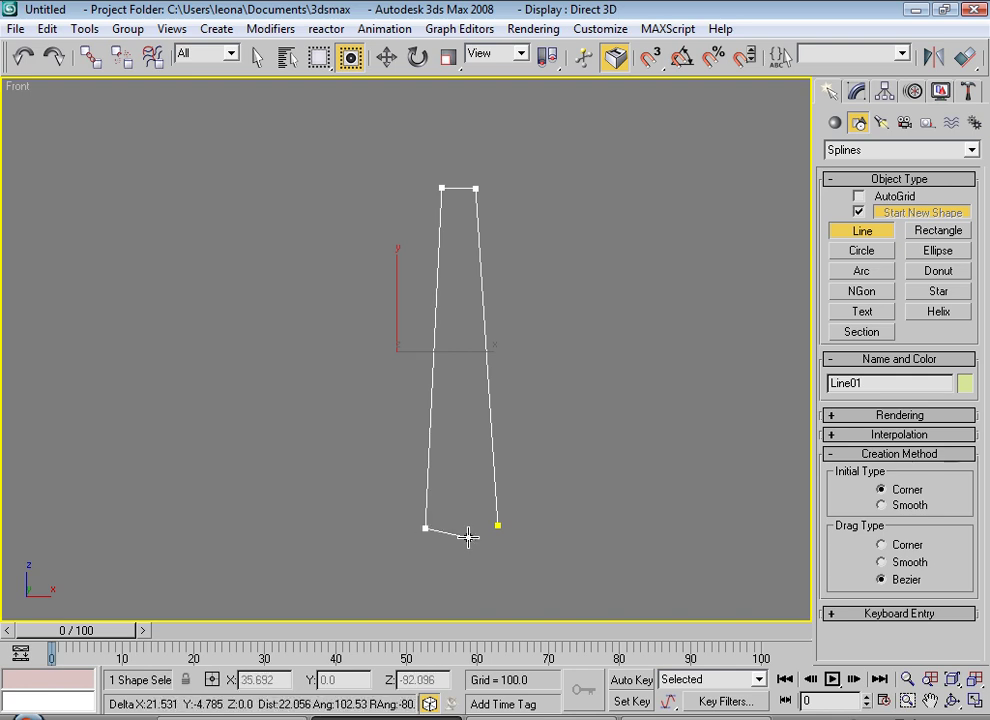
right_click(449, 537)
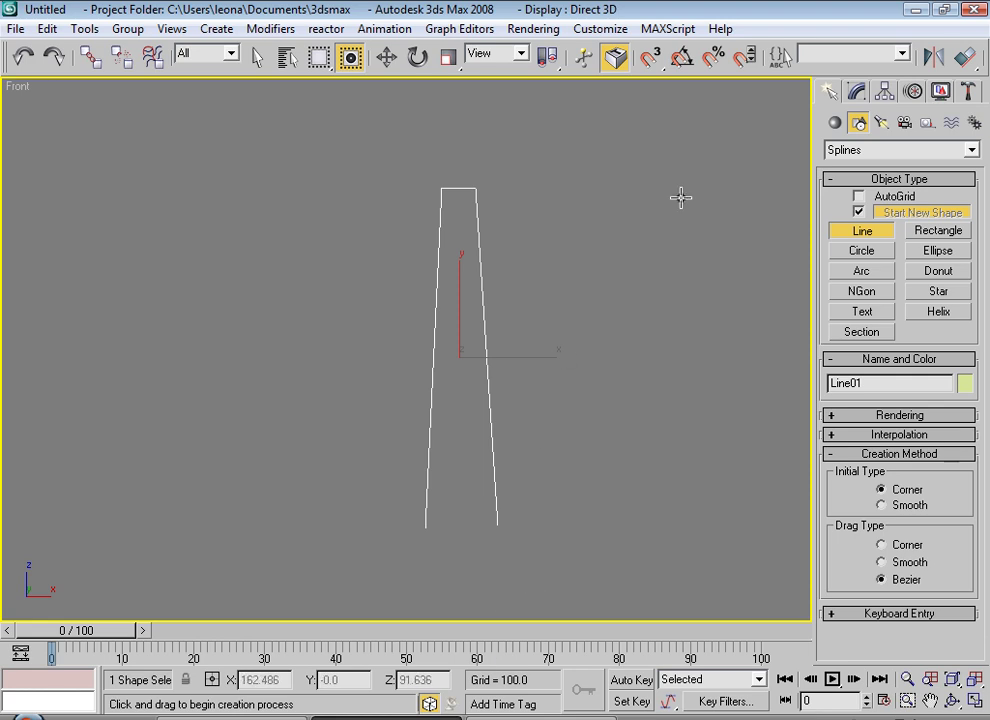
Select the tapered frame's whole spline at Spline sub-object level, ready for outlining.
left_click(857, 93)
left_click(832, 169)
left_click(864, 215)
left_click(495, 489)
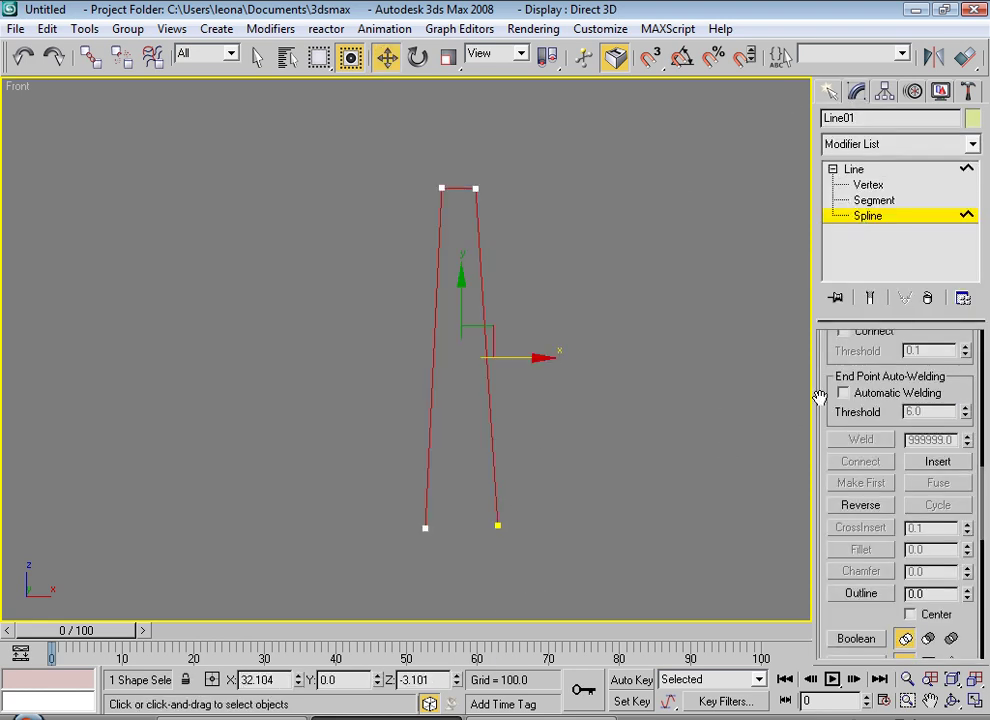
left_click_drag(825, 396, 835, 525)
scroll(825, 418, "up", 1)
scroll(825, 420, "down", 9)
scroll(840, 540, "down", 10)
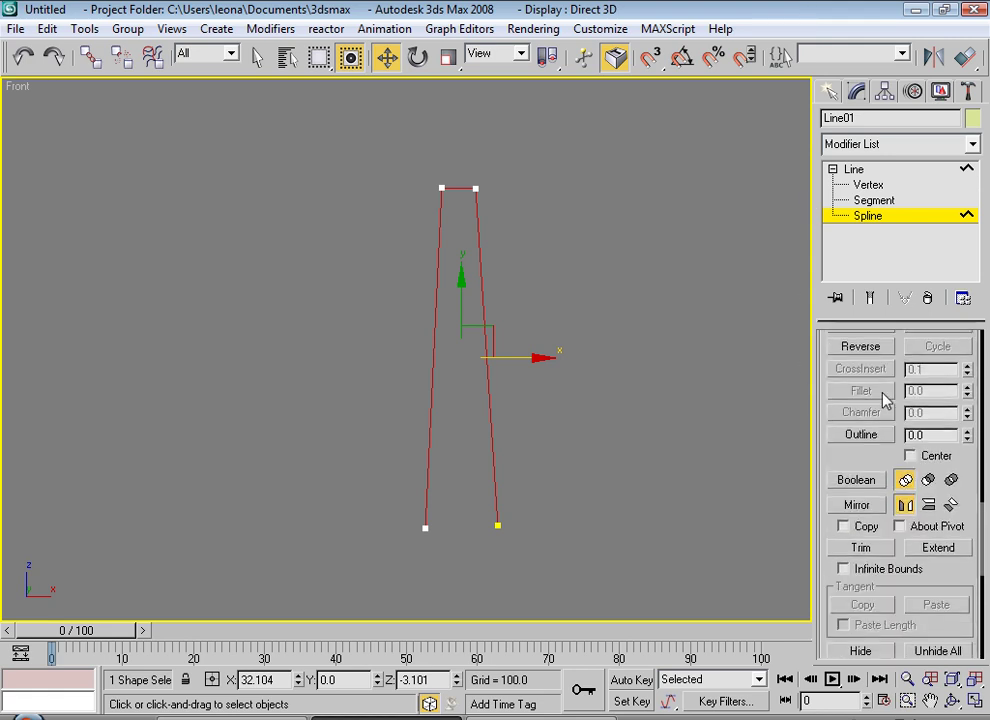
left_click(857, 435)
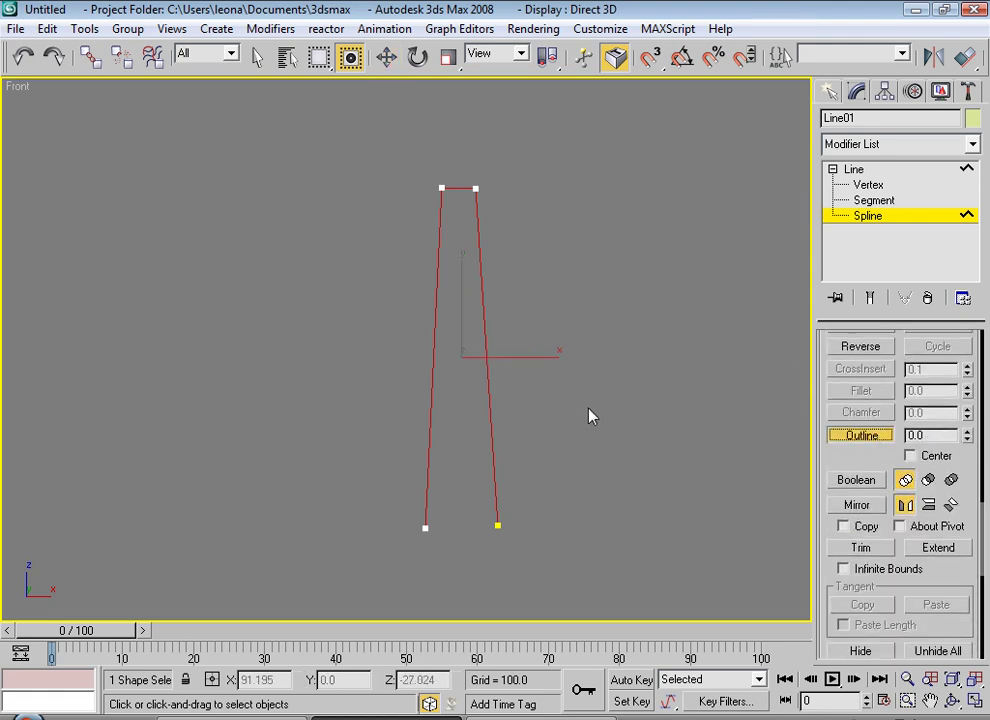
left_click_drag(492, 393, 485, 391)
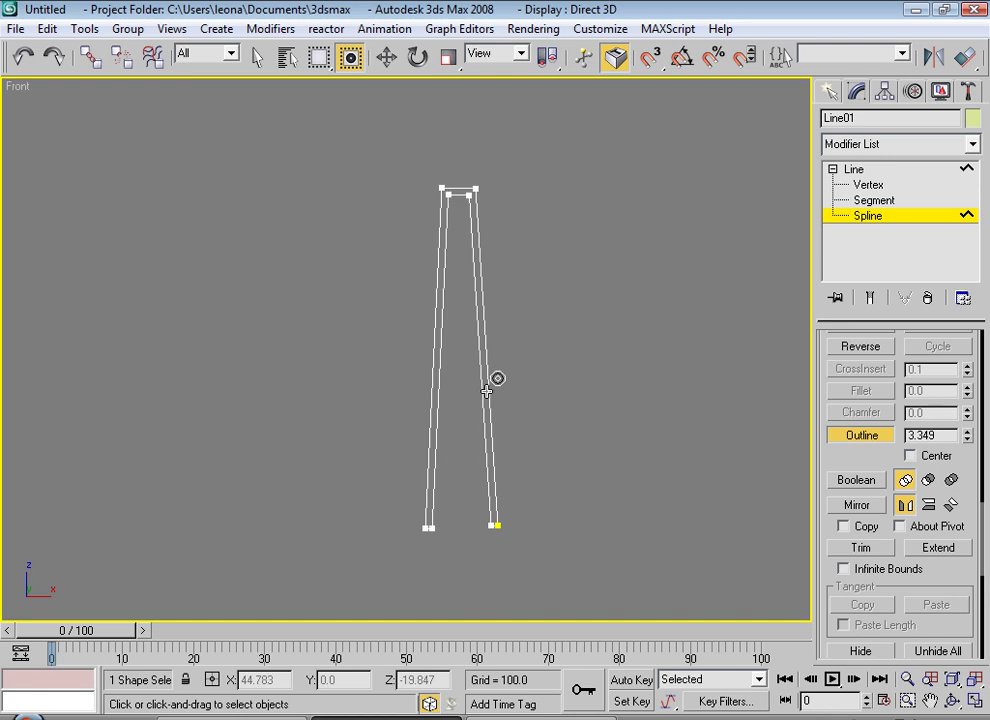
left_click_drag(486, 391, 486, 390)
key("ctrl+z")
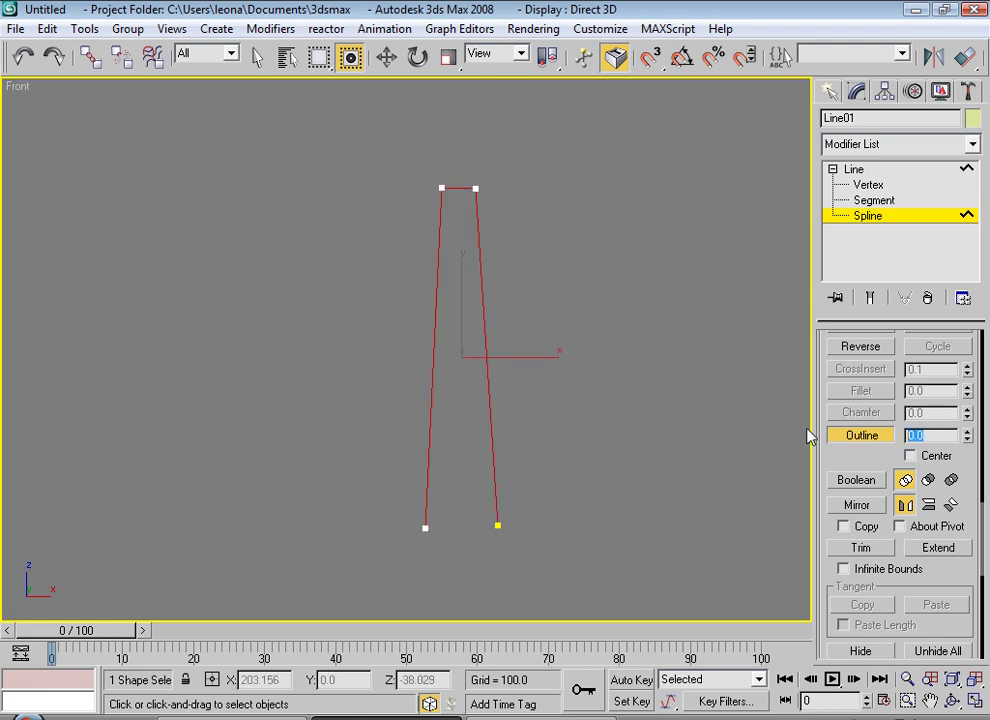
Outline the tapered frame's spline inward with a numeric offset and leave Spline sub-object level.
key("Return")
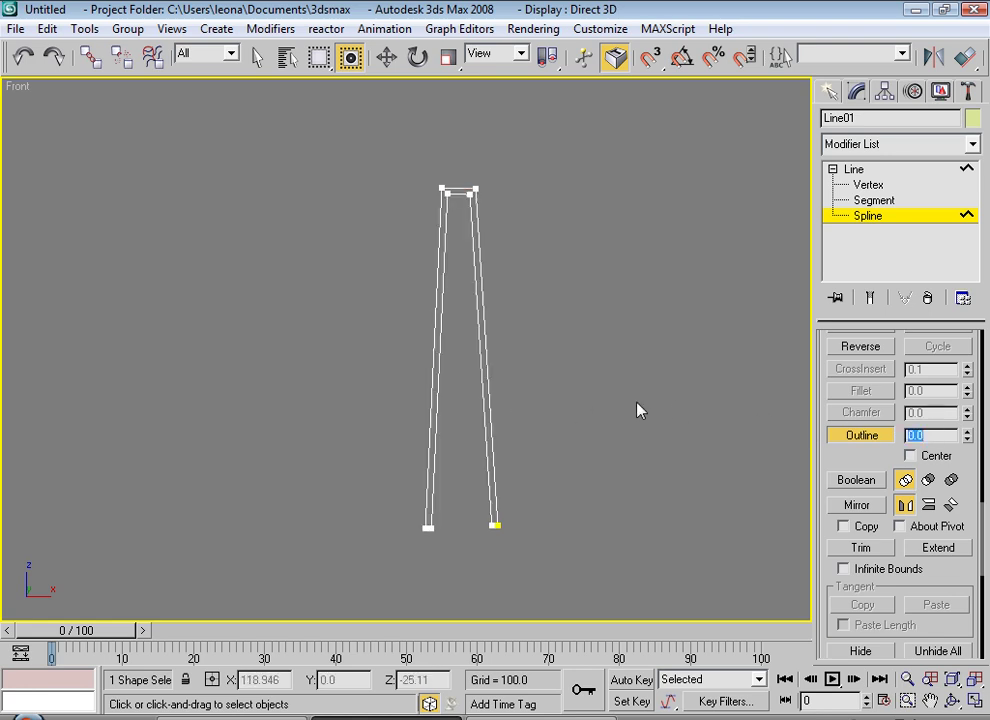
left_click(861, 437)
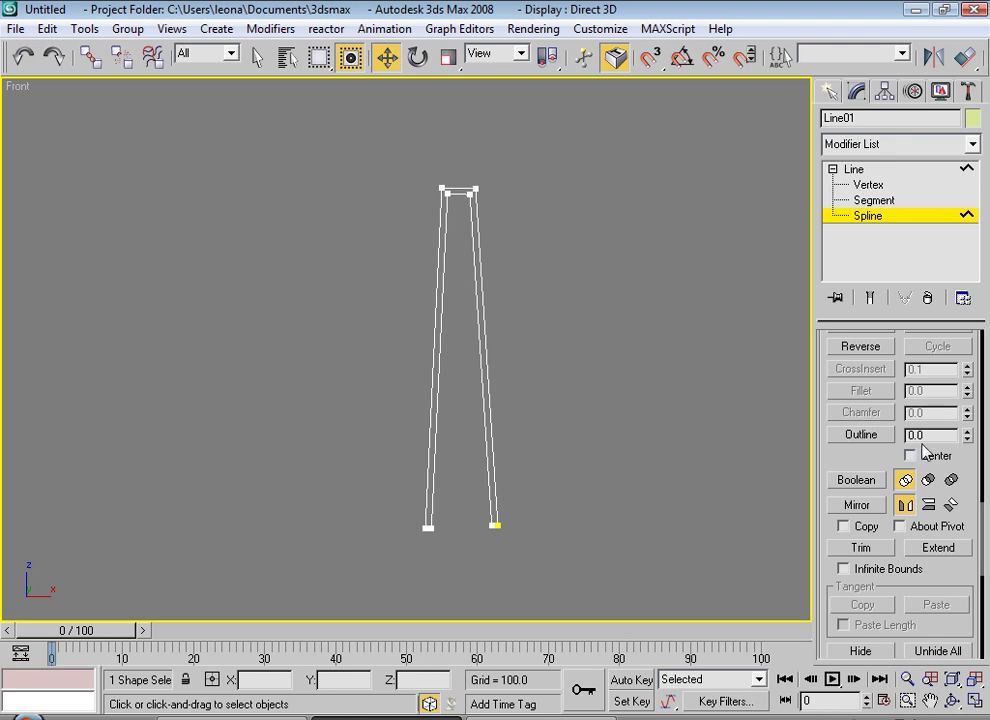
left_click(868, 217)
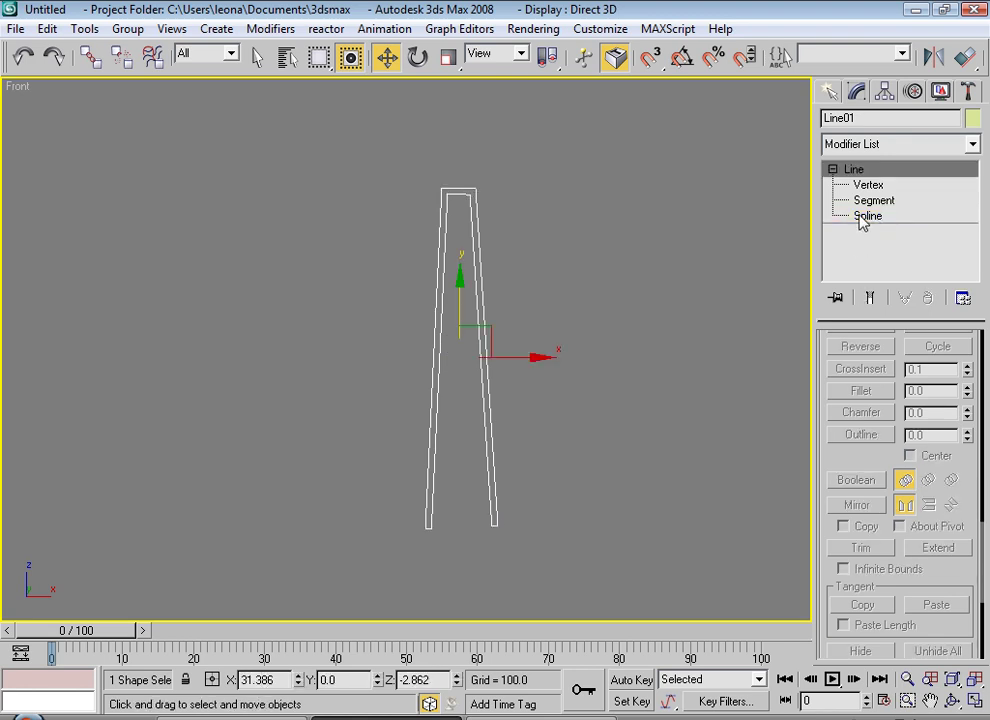
Draw a second line running horizontally from the right leg's inner edge past the left leg, ending in a vertical drop of about 83 units.
left_click(829, 92)
left_click(860, 230)
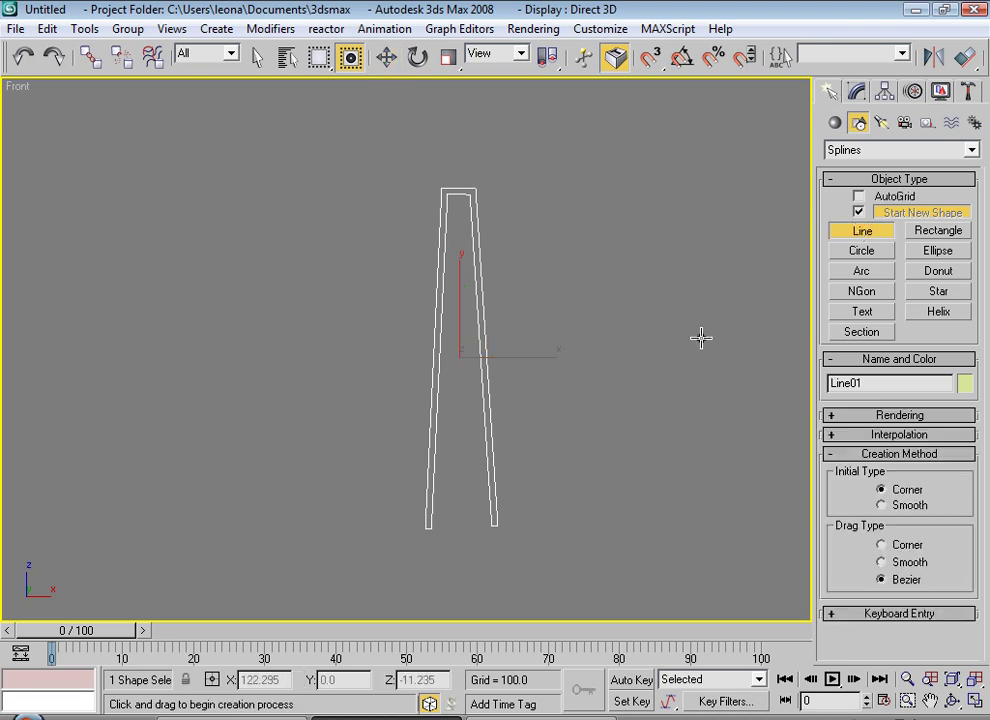
left_click(480, 356)
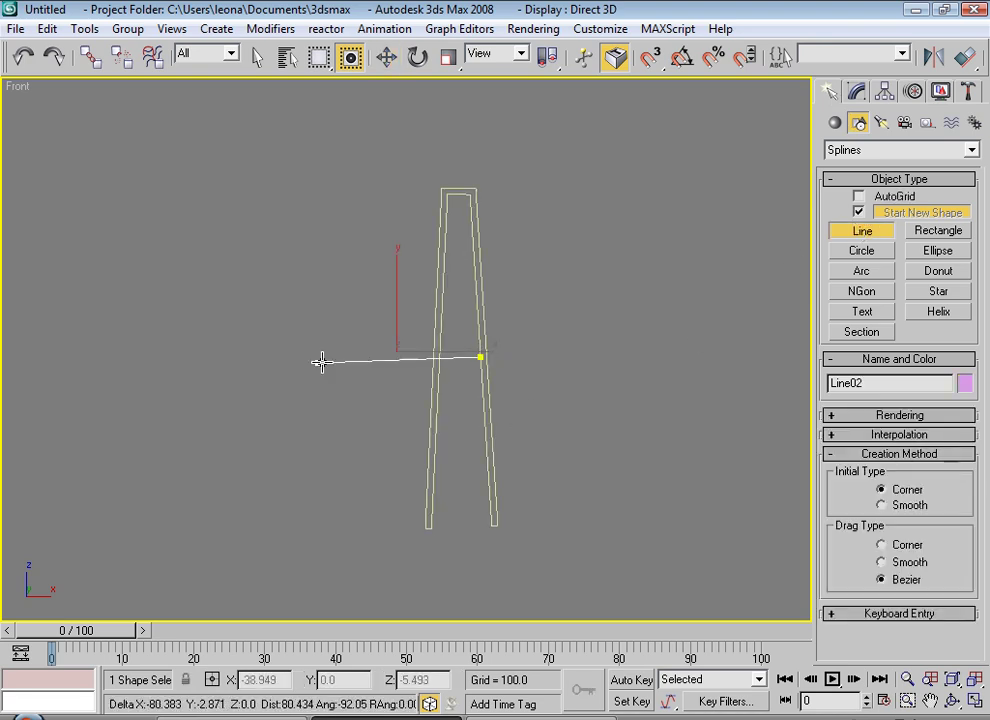
left_click(262, 357)
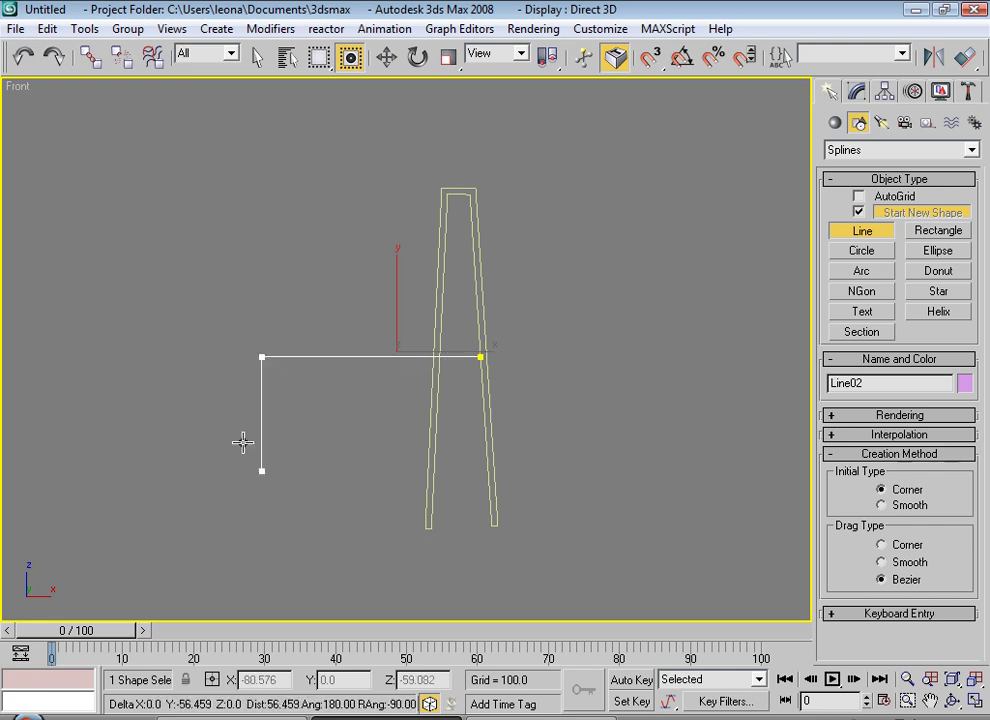
left_click(263, 524)
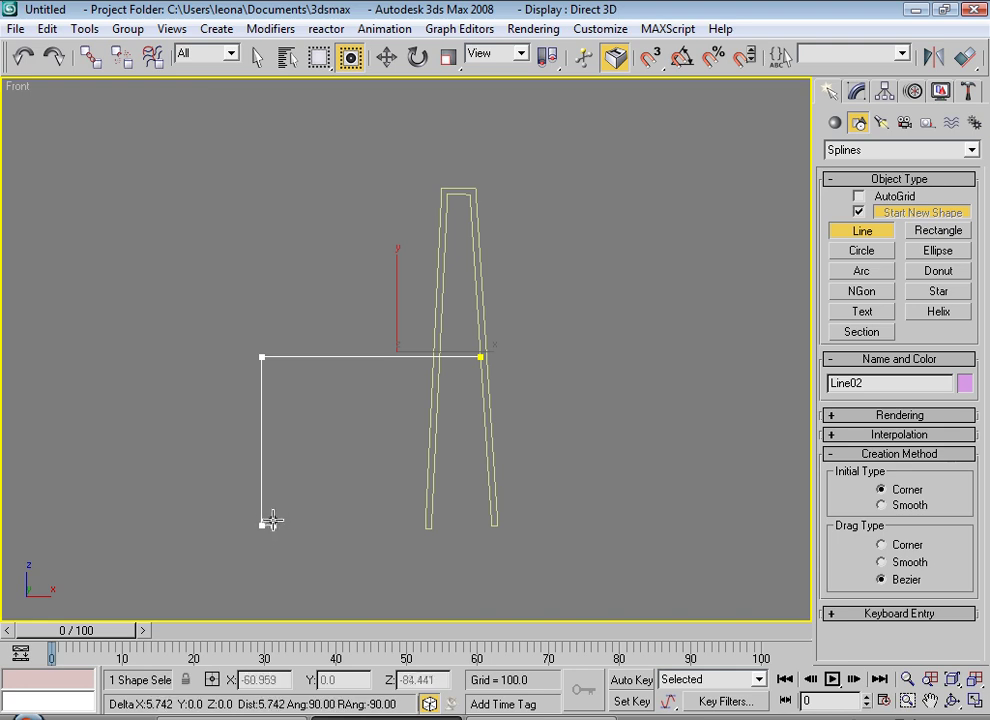
right_click(276, 524)
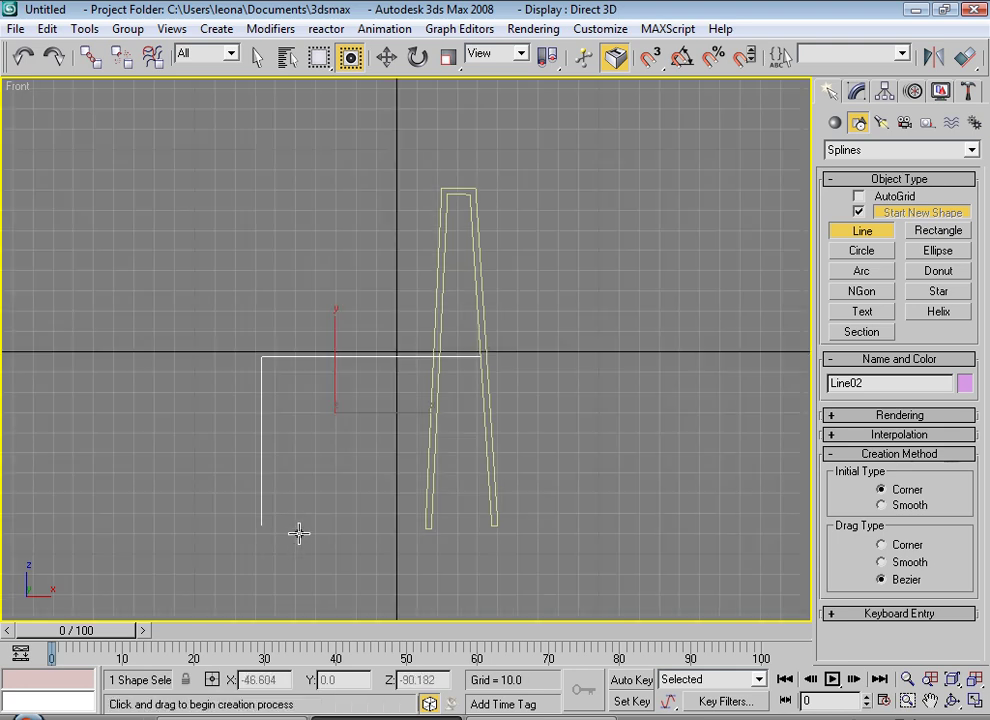
Move the lower end vertex of the second line down to Z about -87.6, level with the left leg's foot.
left_click(856, 91)
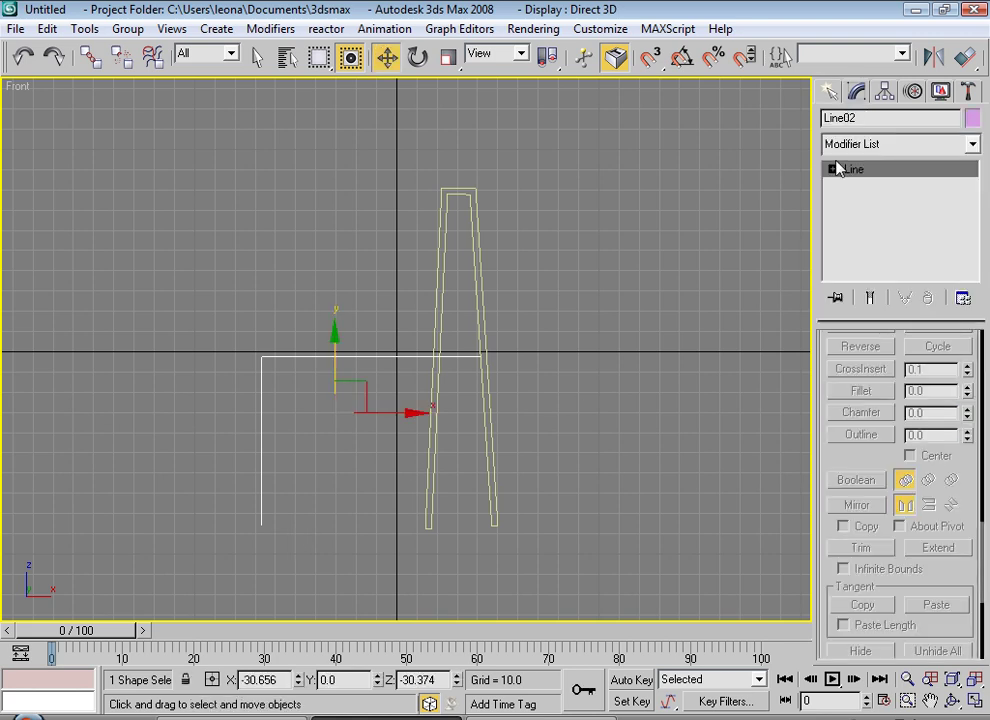
left_click(862, 185)
left_click_drag(304, 553, 303, 551)
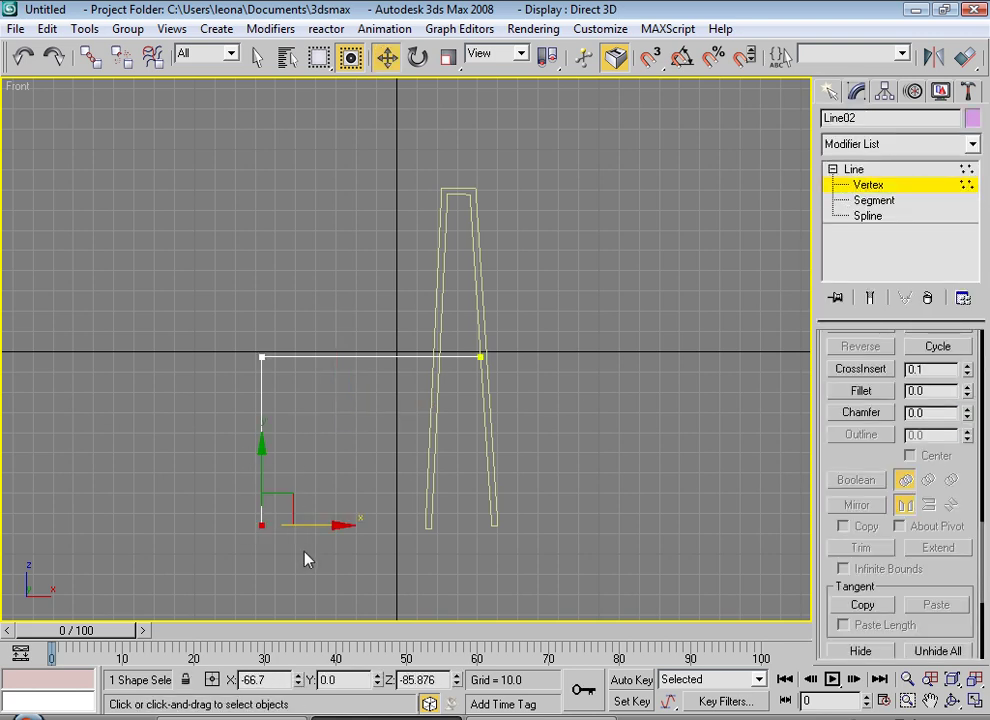
left_click_drag(265, 467, 266, 469)
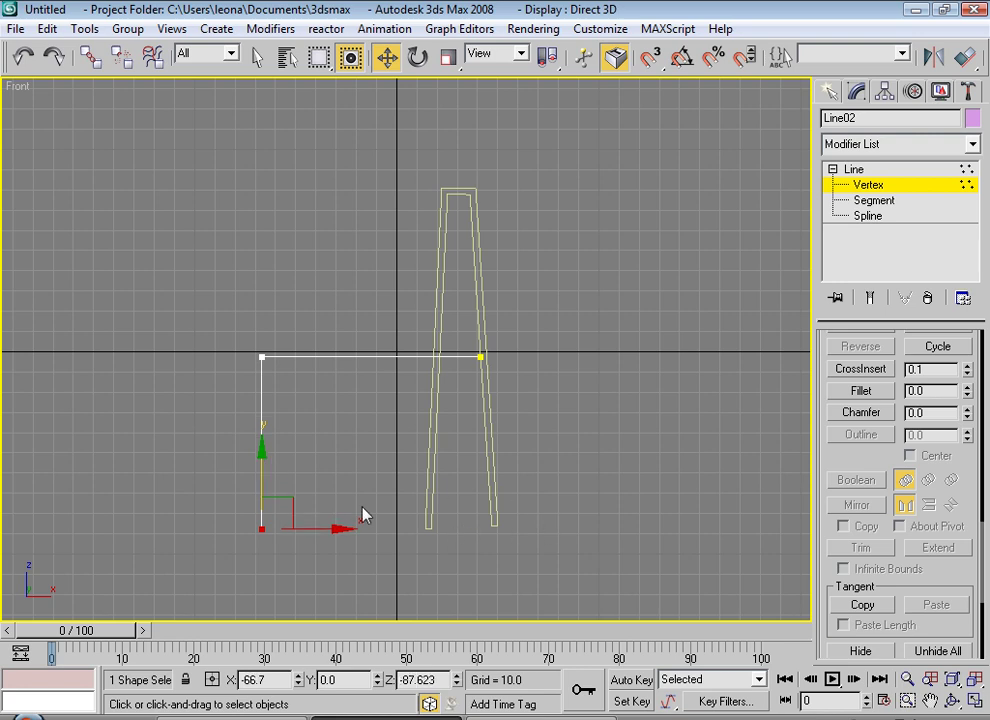
left_click(866, 188)
Align the right leg's two lower vertices to the left leg in Y position only, using the target's Minimum.
left_click_drag(120, 85, 607, 582)
left_click_drag(416, 329, 416, 334)
scroll(503, 533, "up", 5)
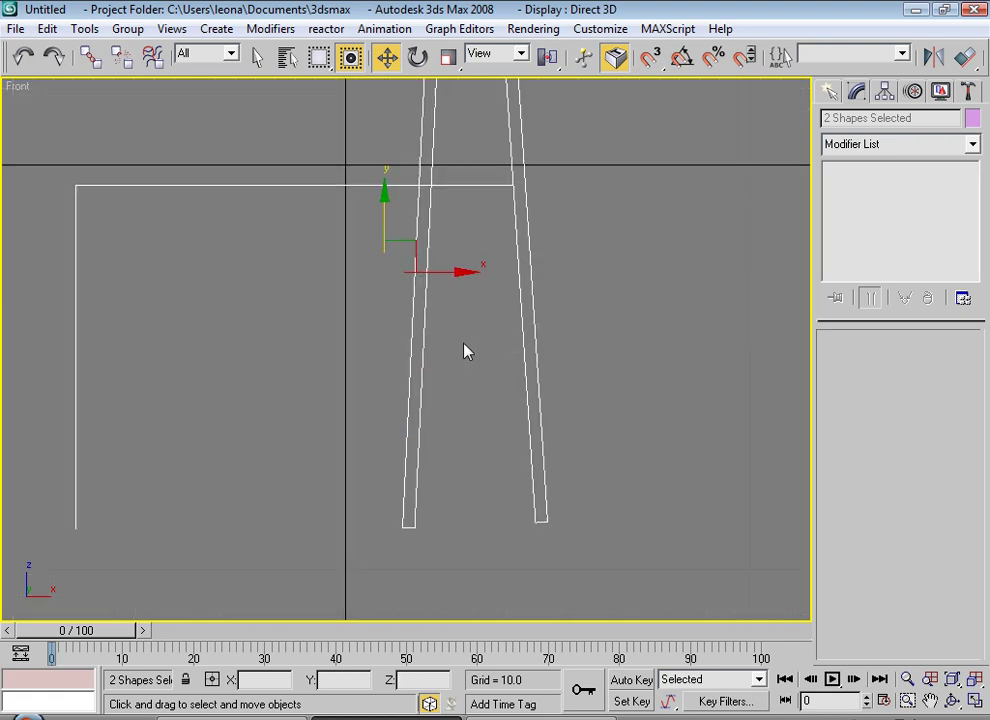
scroll(417, 515, "down", 3)
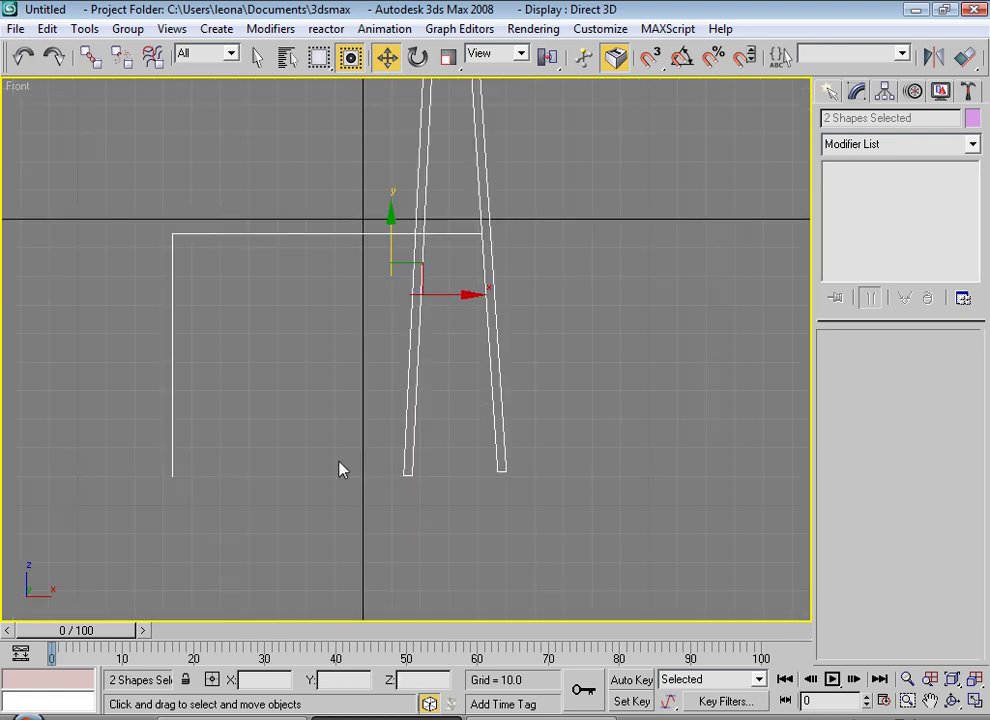
left_click(498, 450)
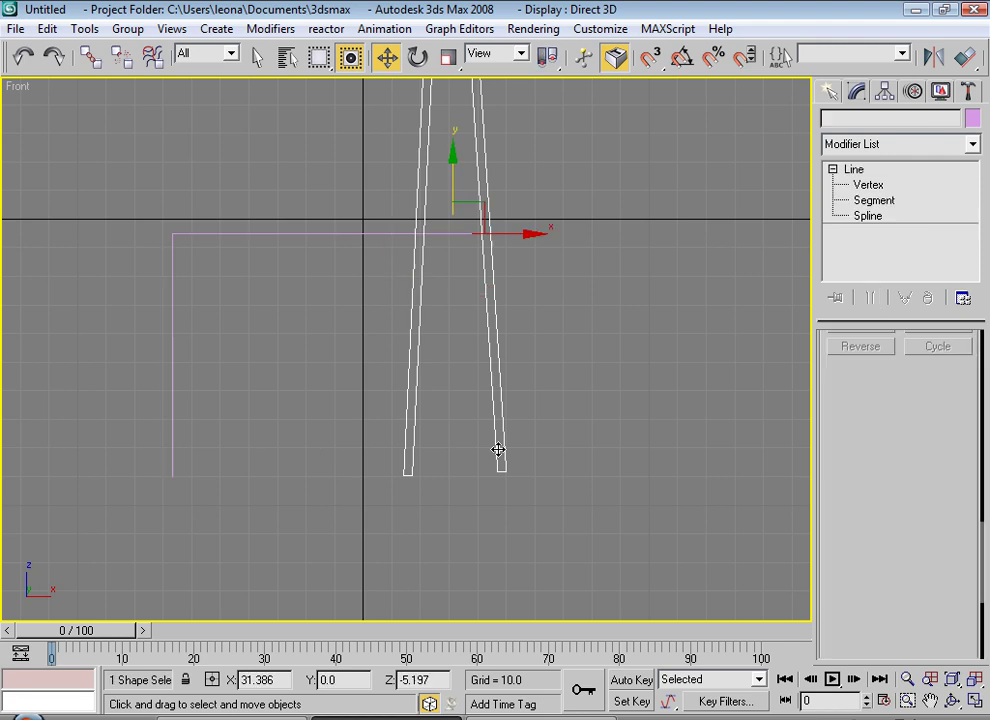
left_click(865, 186)
left_click_drag(466, 389, 556, 481)
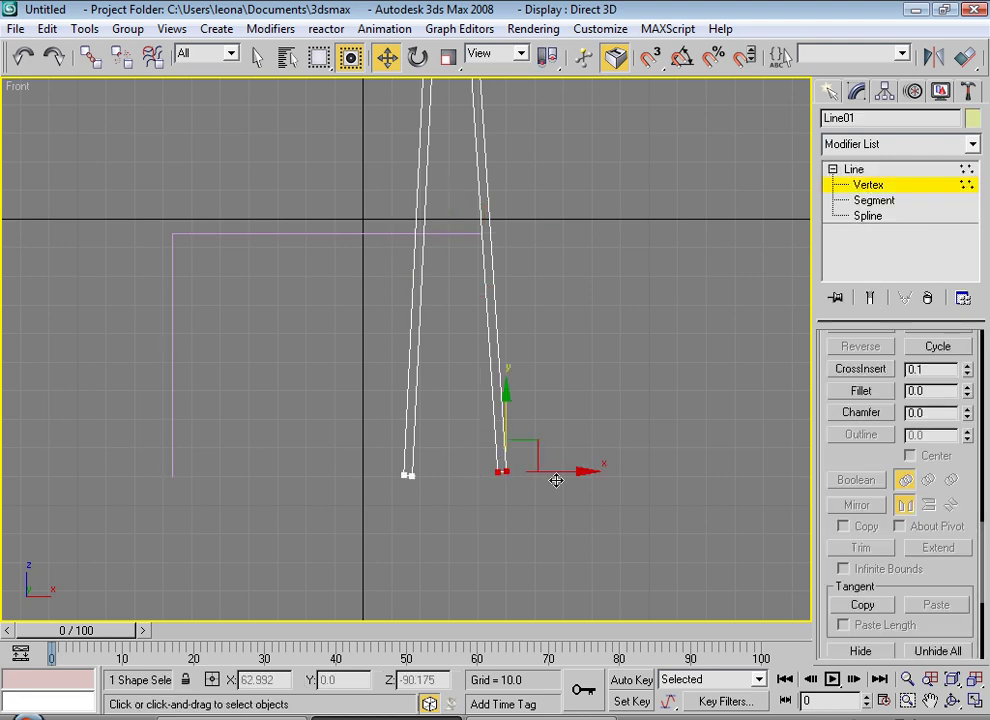
key("alt+a")
left_click(413, 457)
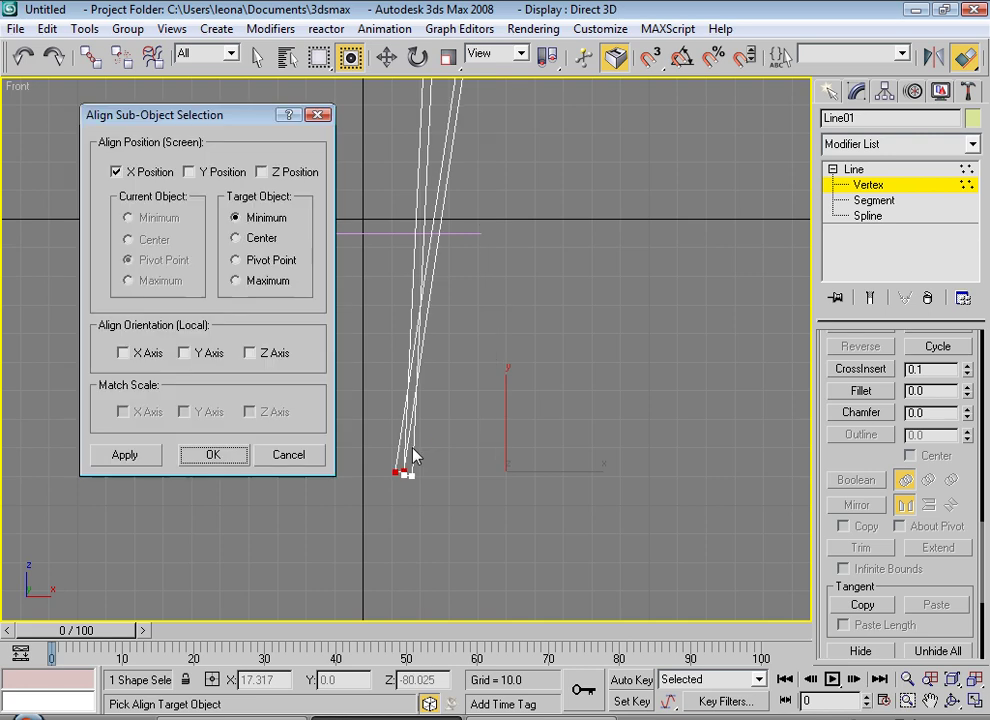
left_click(170, 174)
left_click(204, 177)
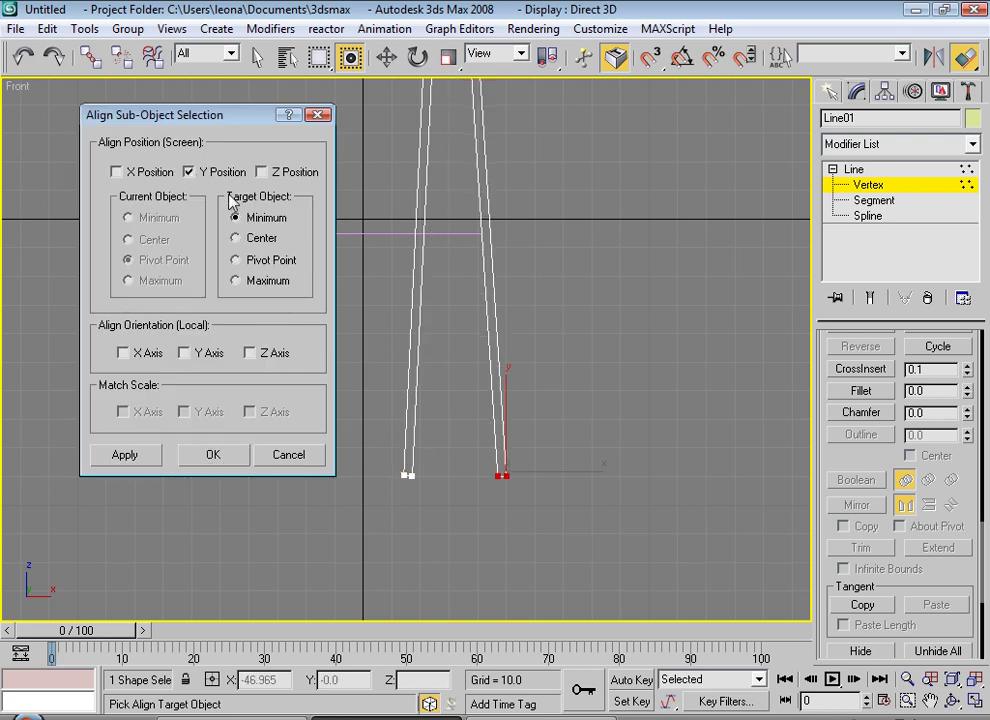
left_click(213, 455)
Align the left leg's two lower vertices to the right leg in Y position, using the target's Minimum.
left_click_drag(470, 528, 470, 527)
key("alt+a")
left_click(502, 465)
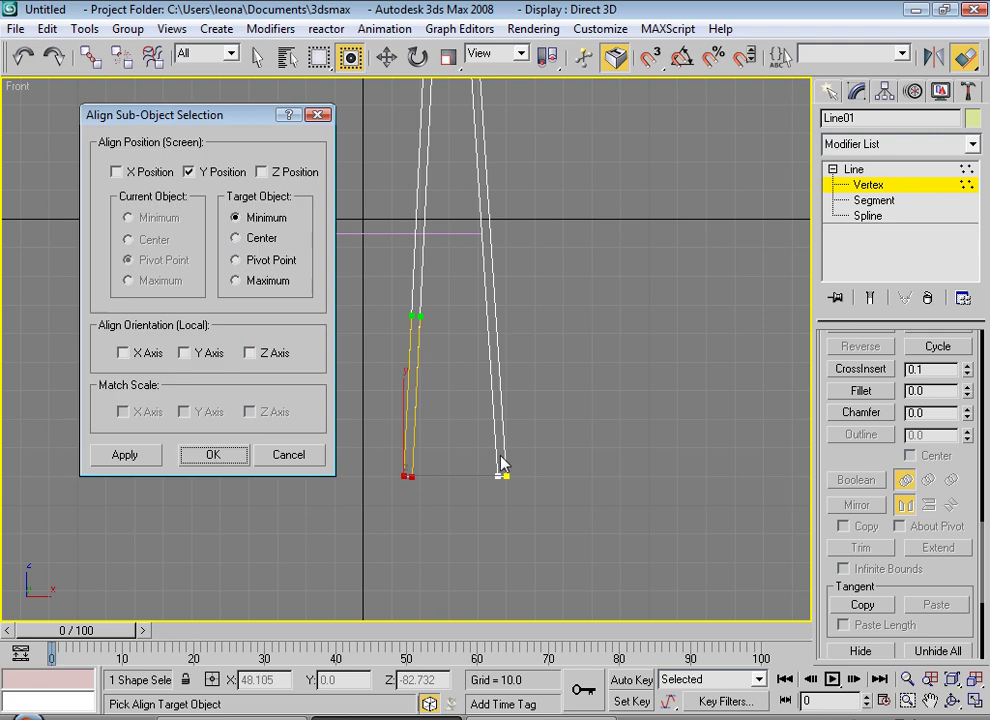
left_click(211, 458)
left_click(293, 495)
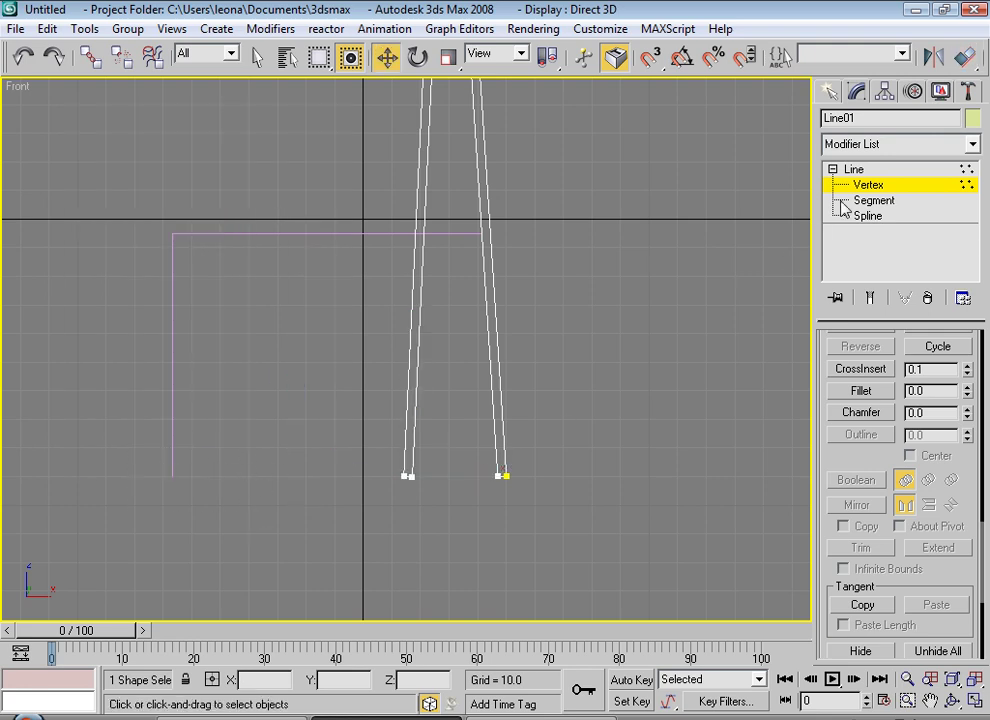
Outline the second, L-shaped line's spline by 3 units.
left_click(853, 169)
left_click(223, 490)
middle_click_drag(501, 444, 498, 471)
scroll(496, 477, "down", 1)
scroll(401, 372, "up", 1)
left_click(382, 258)
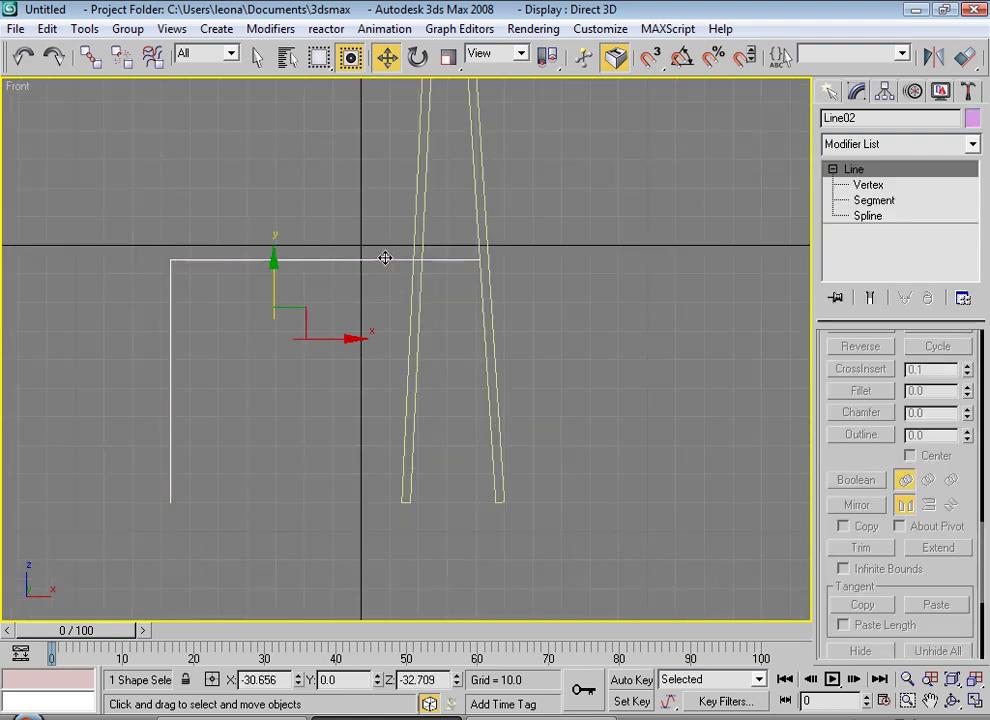
left_click(868, 216)
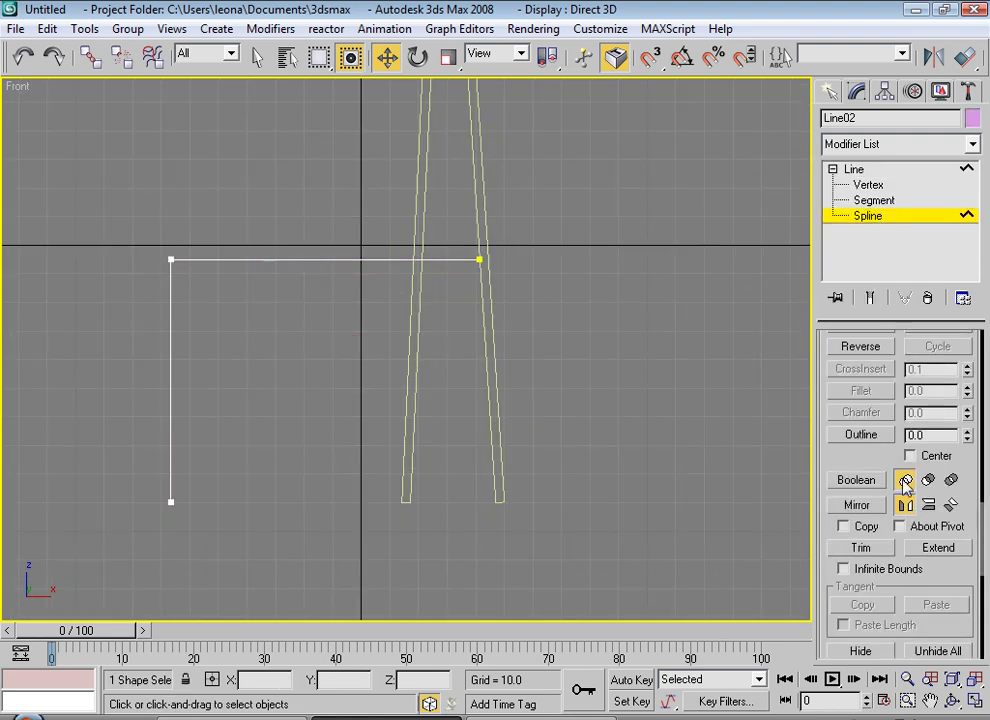
left_click_drag(932, 436, 866, 434)
type("3")
key("Return")
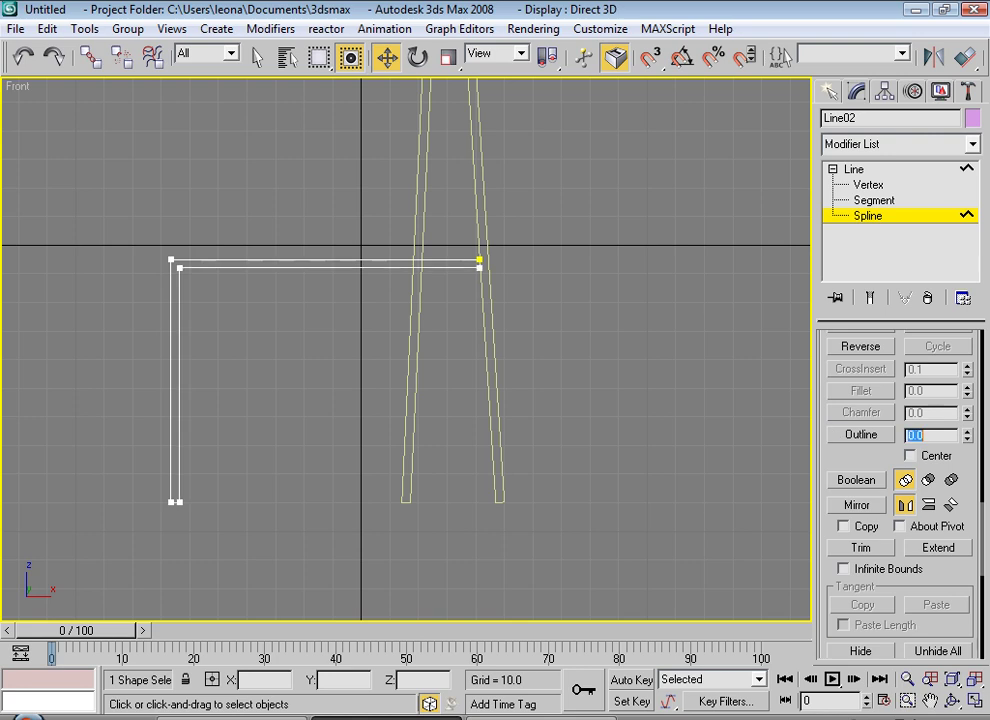
left_click(450, 263)
scroll(433, 409, "up", 5)
left_click_drag(193, 560, 199, 561)
scroll(557, 380, "down", 5)
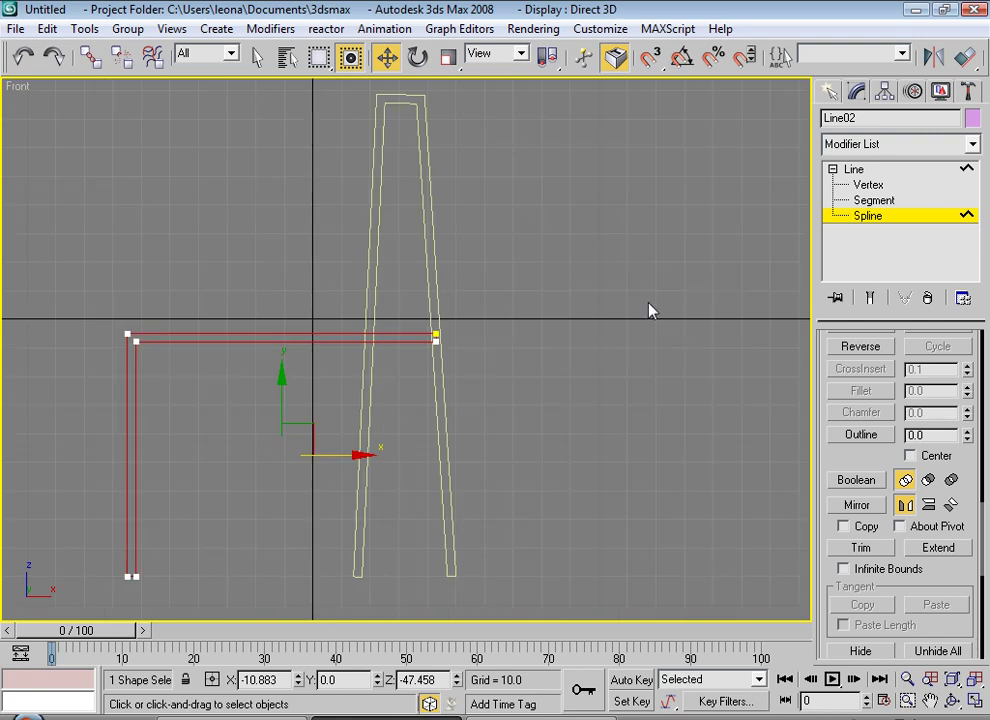
left_click(615, 340)
middle_click_drag(210, 530, 306, 459)
key("ctrl+z")
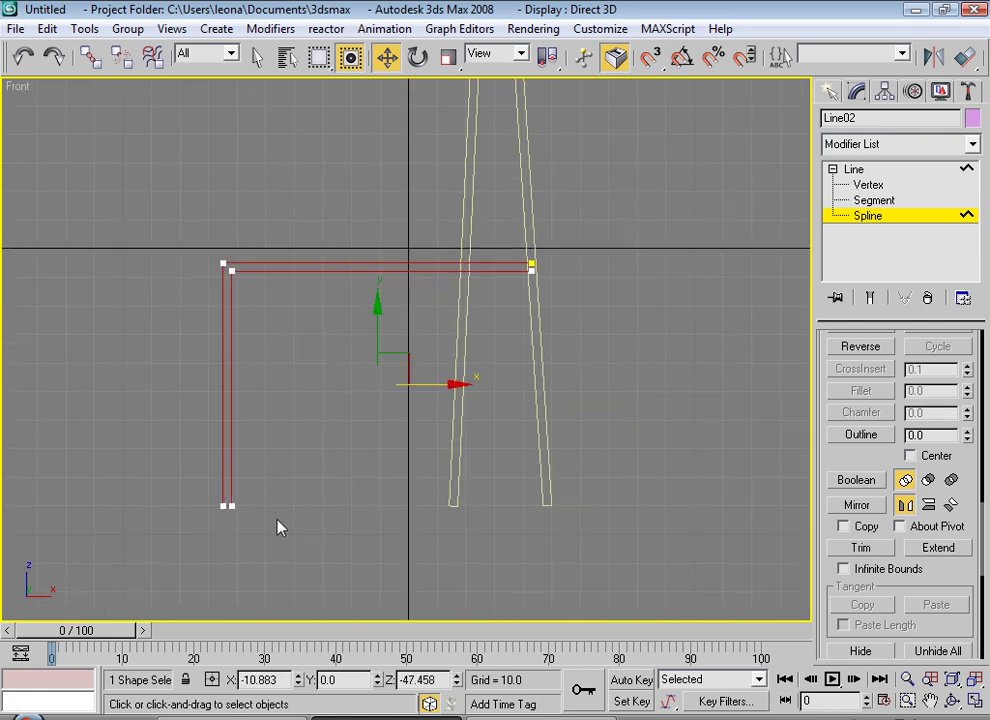
Align the L-shaped bar's two lower vertices to the tapered frame in Y position, using the target's Minimum.
key("1")
left_click_drag(155, 486, 303, 561)
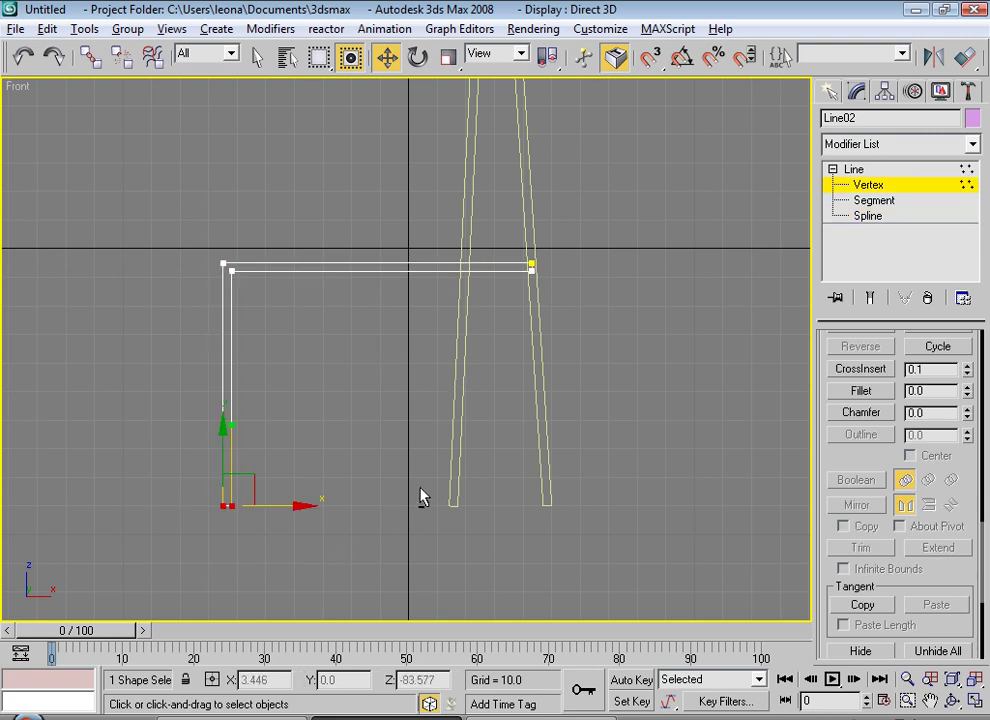
key("alt+a")
left_click(447, 481)
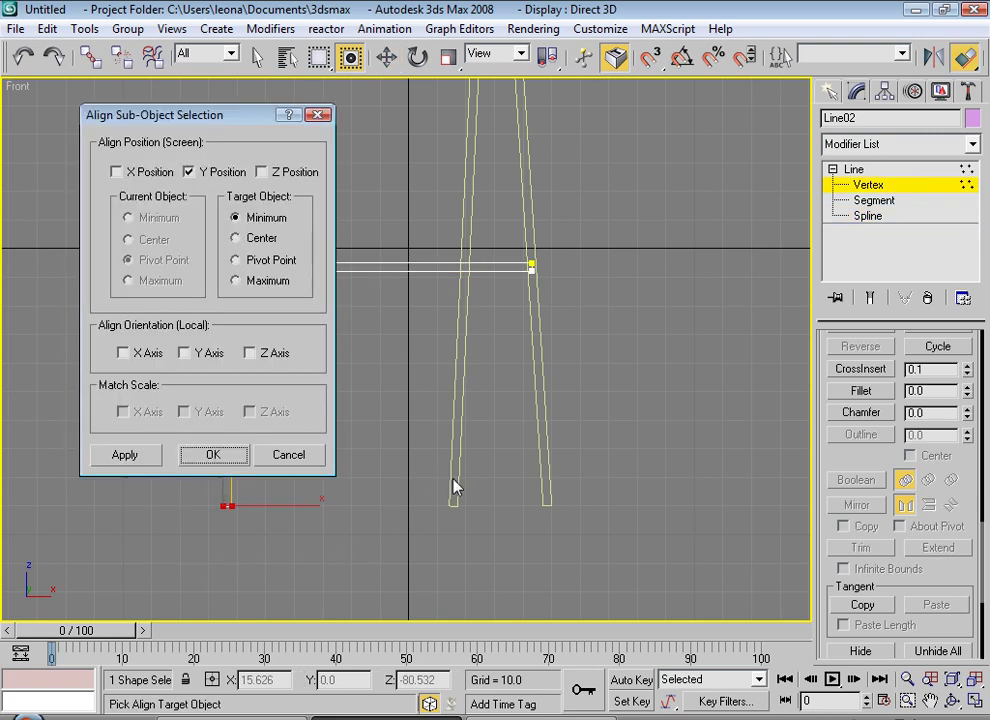
left_click(210, 453)
left_click(870, 185)
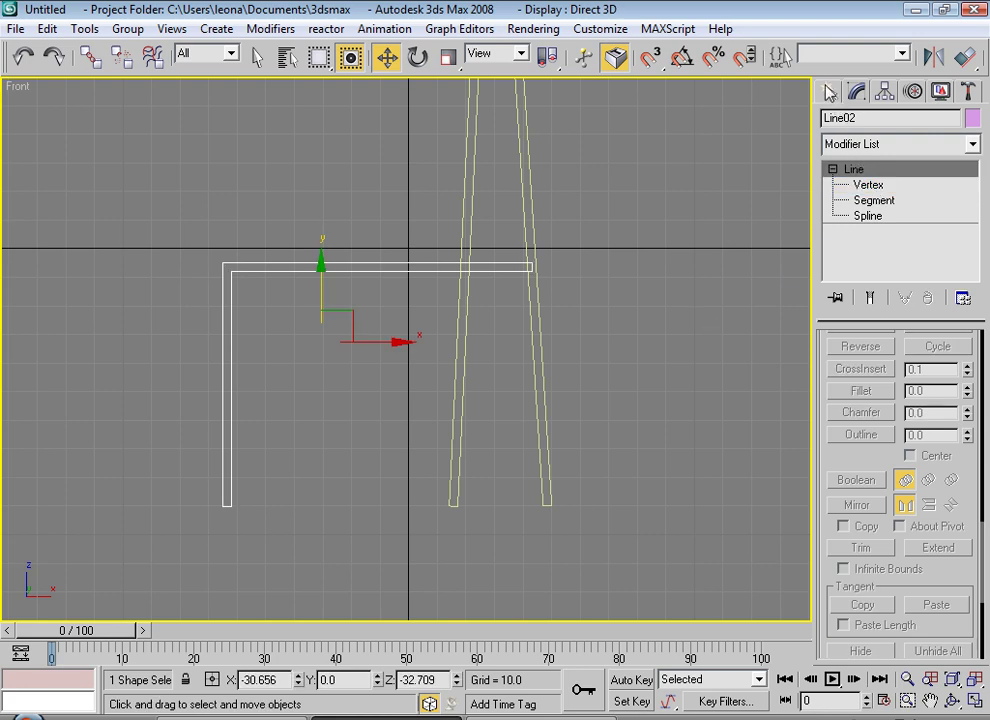
Apply an Extrude modifier to the tapered frame.
left_click(857, 91)
left_click(655, 404)
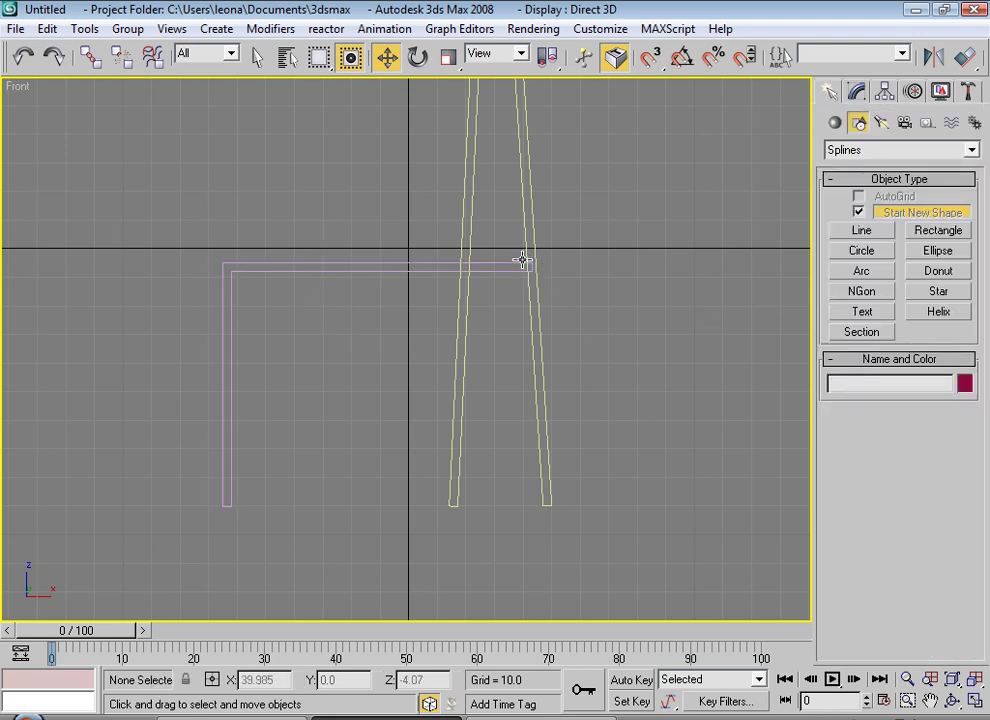
middle_click_drag(628, 362, 634, 431)
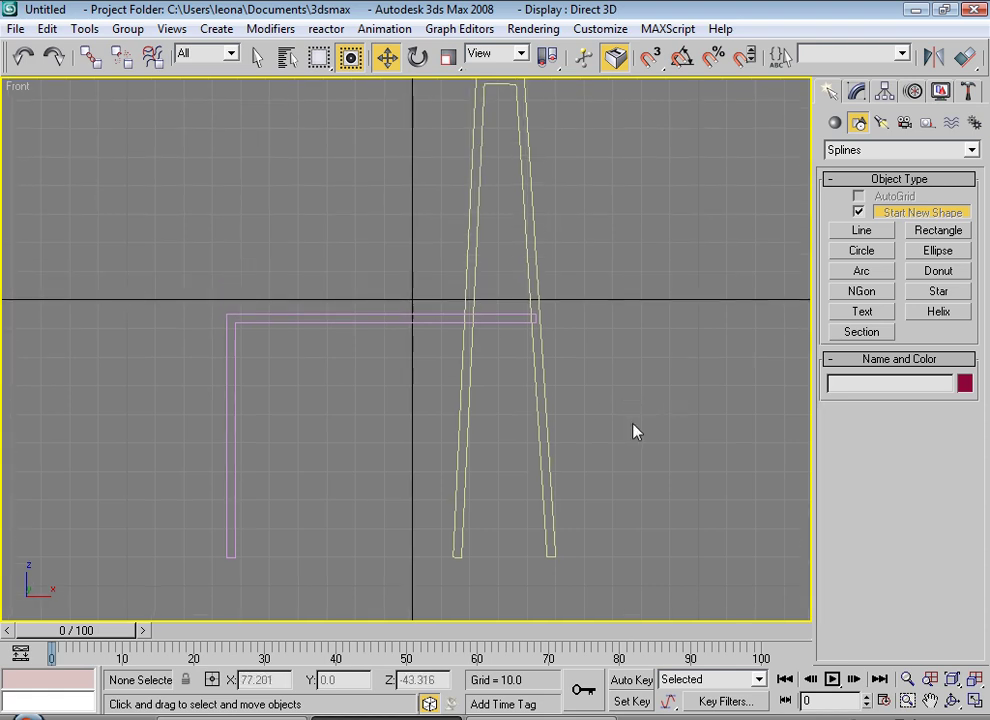
left_click(467, 303)
left_click(873, 152)
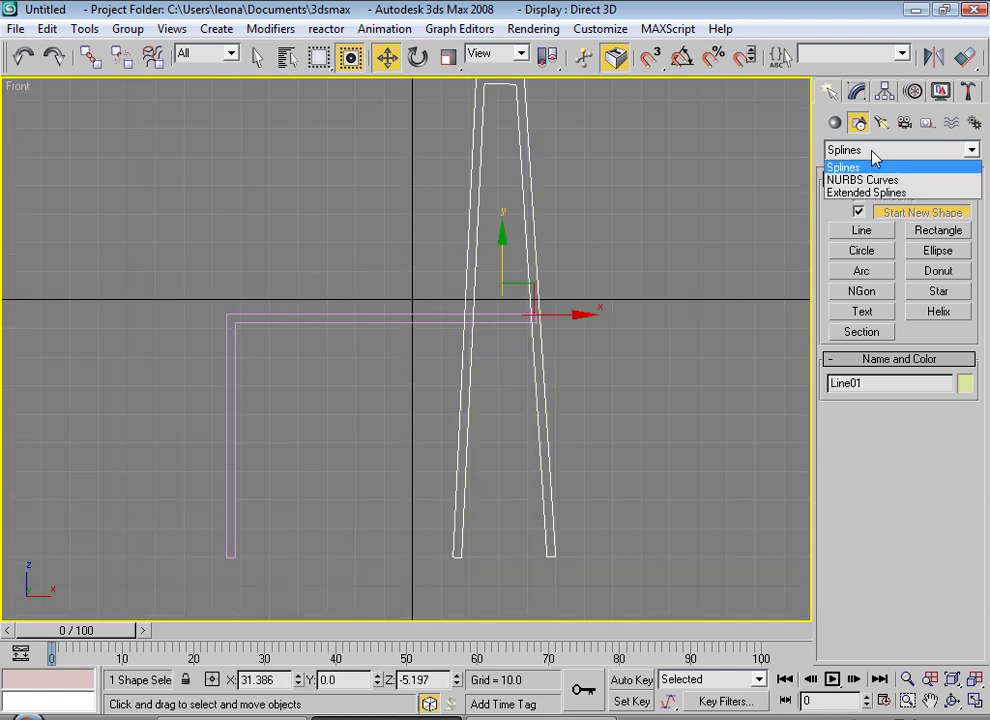
left_click(874, 155)
key("e")
left_click(857, 91)
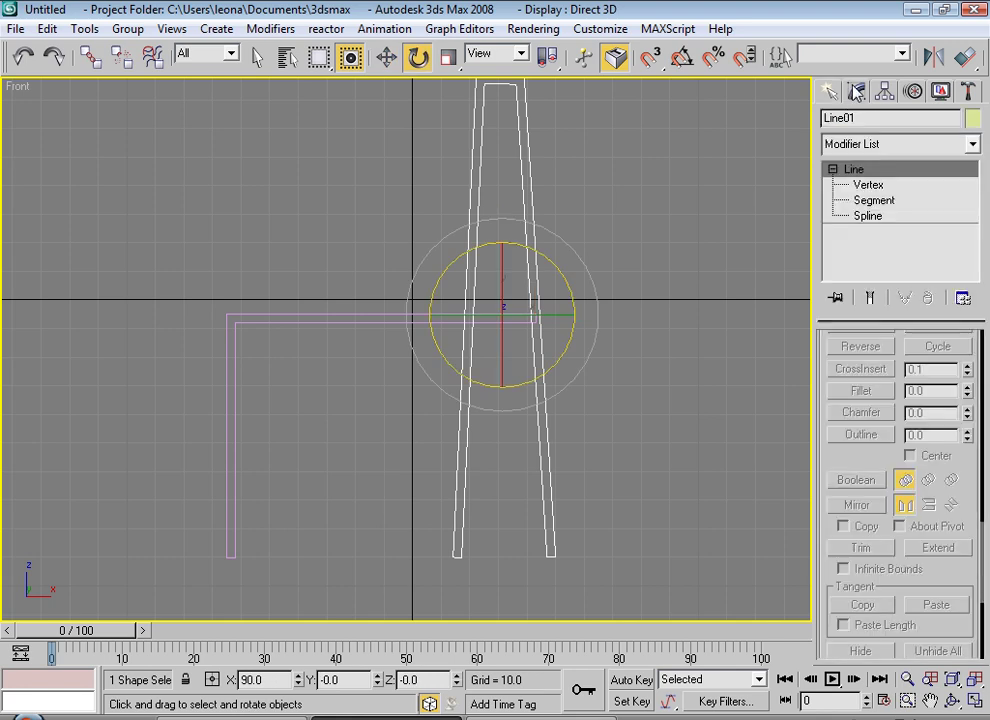
left_click(869, 146)
key("e")
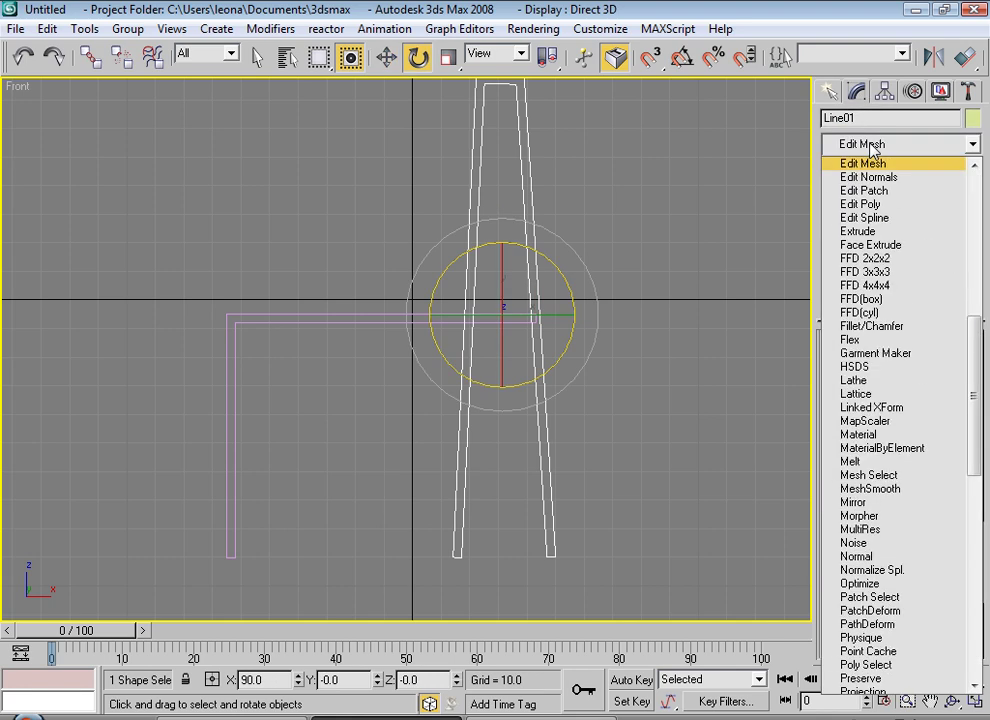
left_click(865, 231)
scroll(553, 375, "down", 2)
Set the tapered frame's Extrude amount to 50.
middle_click_drag(552, 397, 422, 408, "alt")
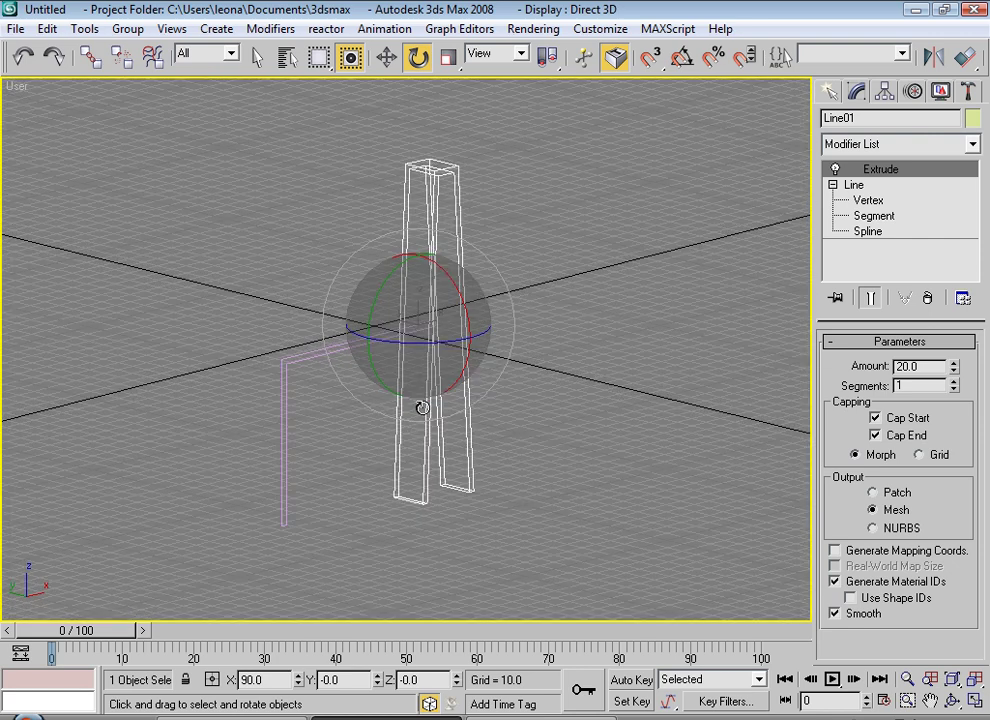
double_click(926, 368)
type("50")
key("Return")
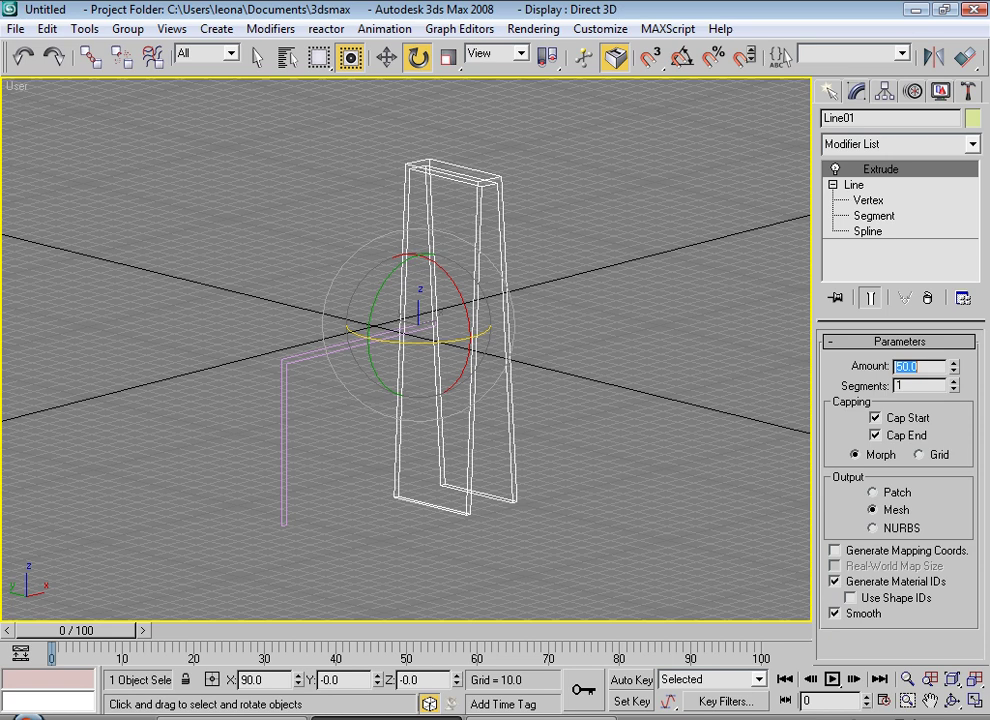
left_click(654, 320)
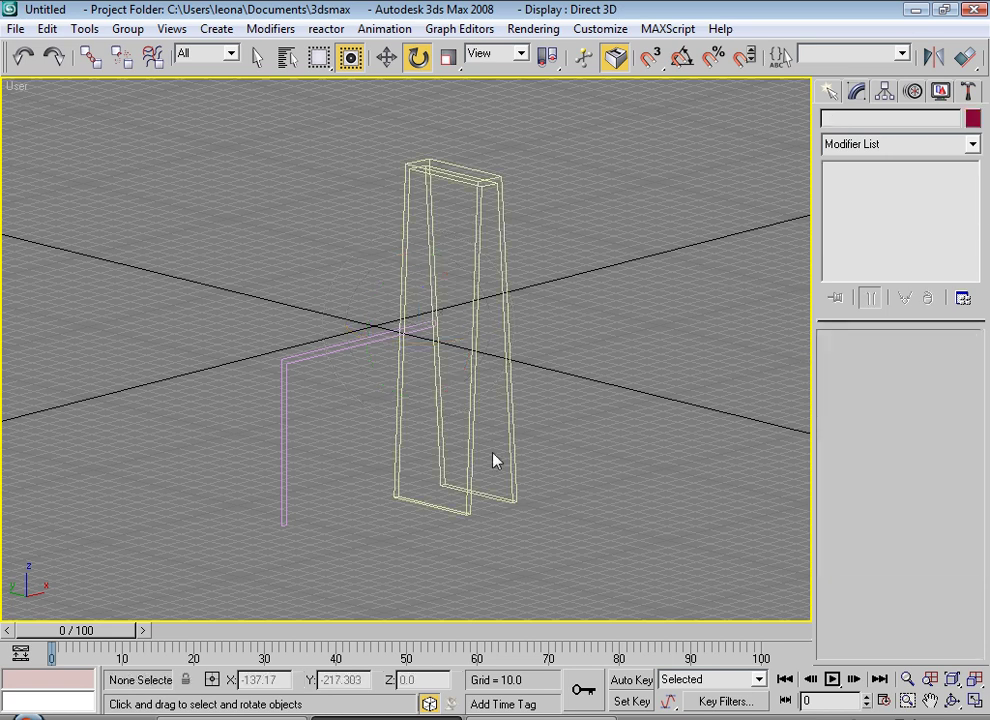
Extrude the L-shaped bar by 50 to match the frame's depth.
left_click(338, 352)
left_click(874, 145)
key("e")
left_click(790, 232)
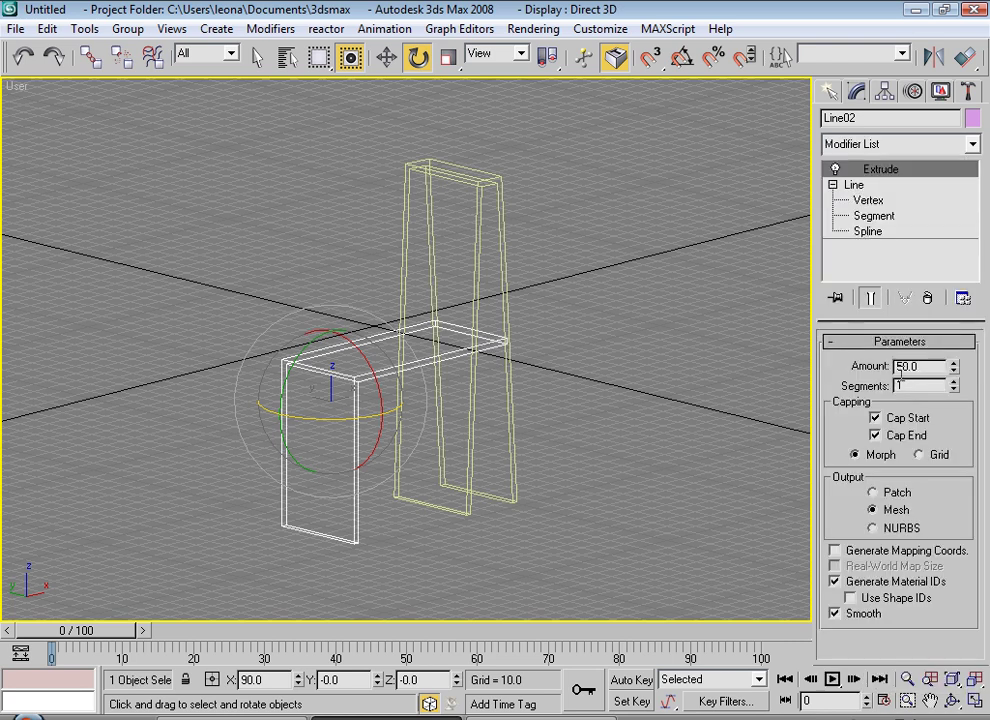
left_click(568, 177)
Draw a snapped box in the Top view between the bar's upright and the frame's leg, 50 by about 79.1, height about -82.2.
left_click(386, 57)
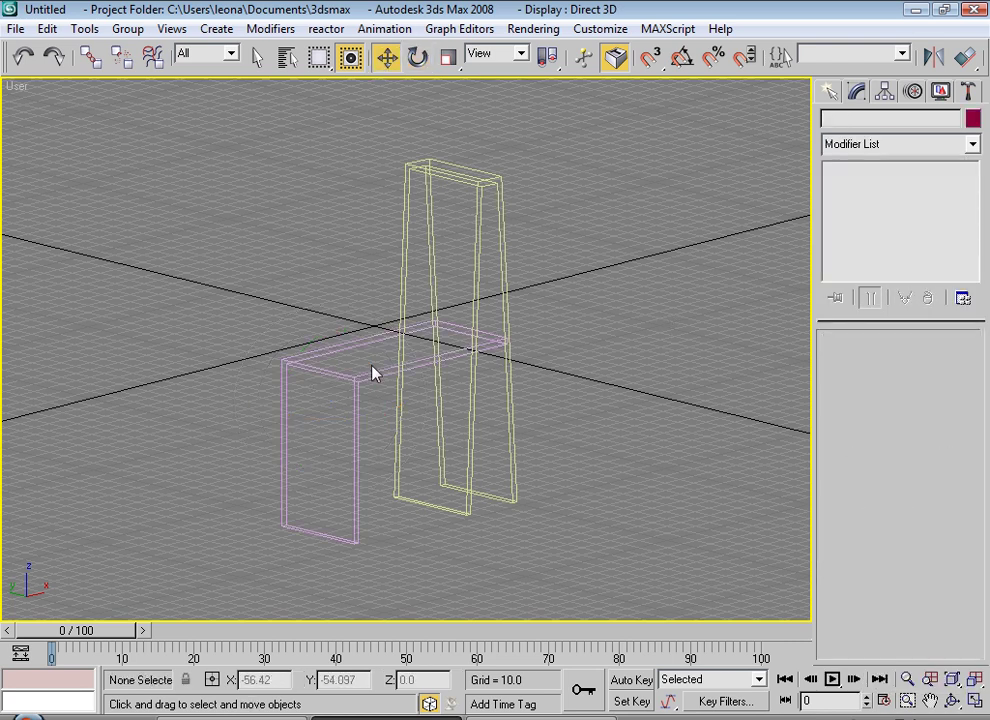
left_click(413, 378)
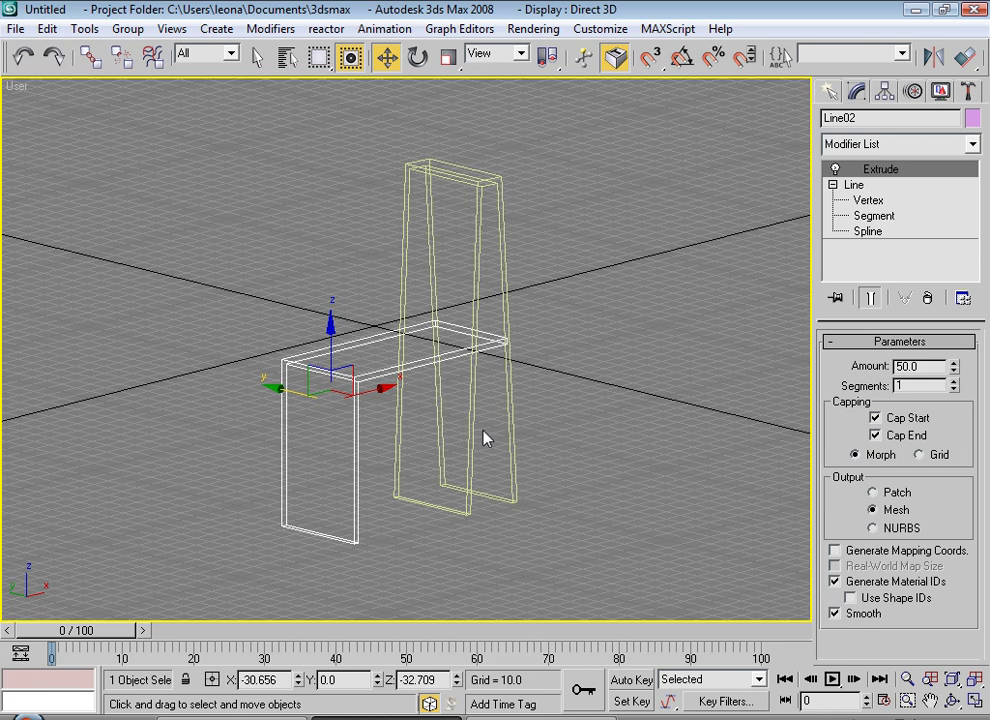
key("t")
key("z")
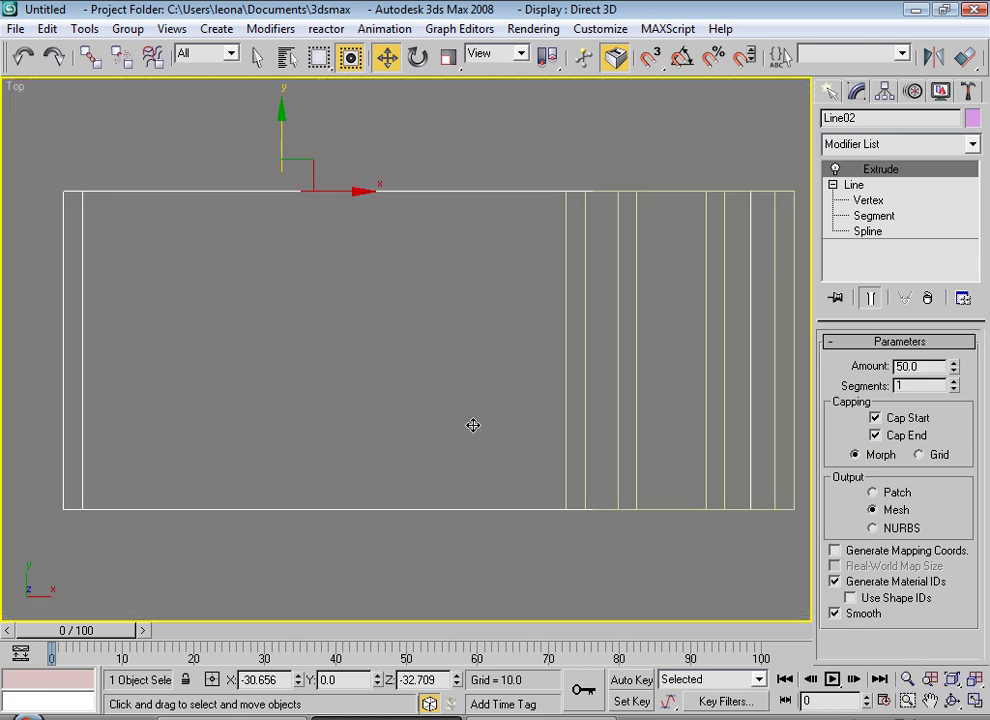
left_click(829, 92)
left_click(835, 122)
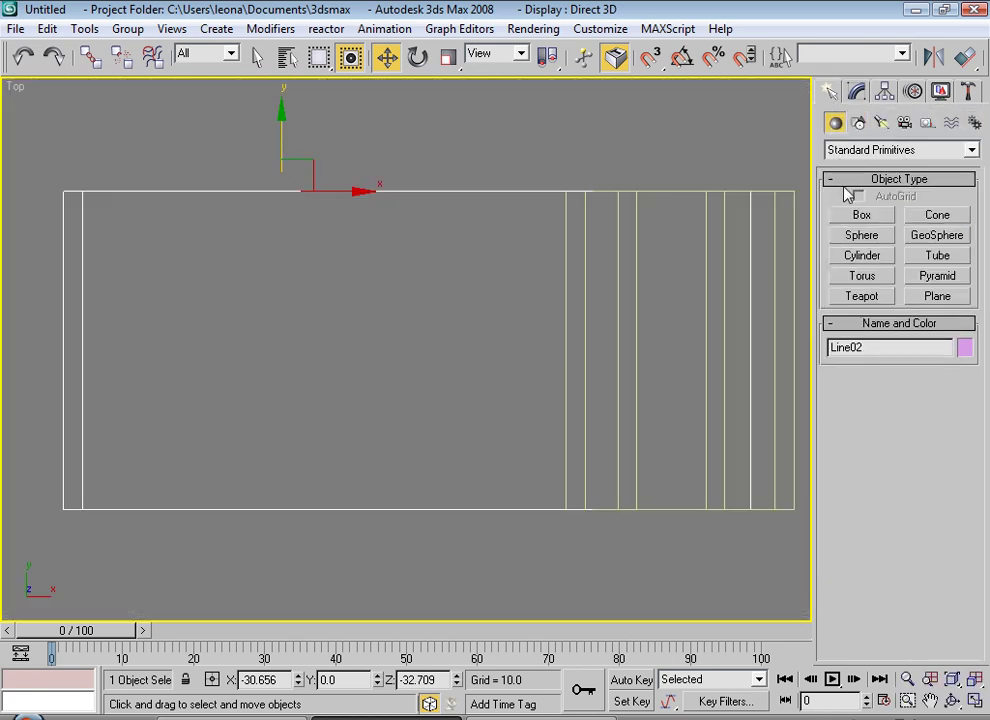
left_click(862, 215)
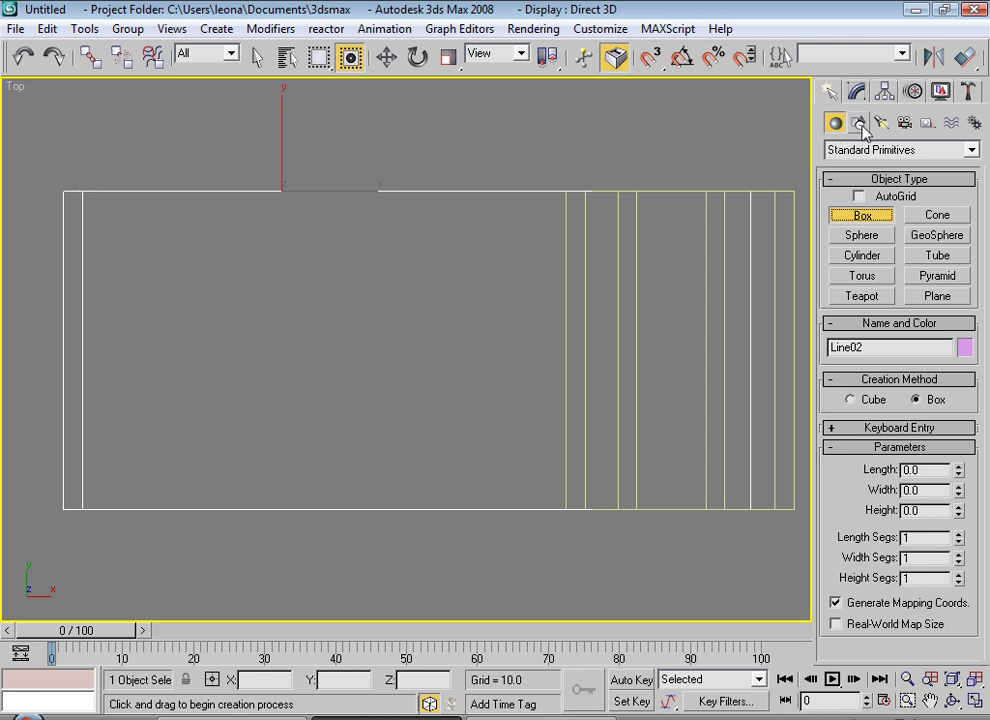
left_click(651, 58)
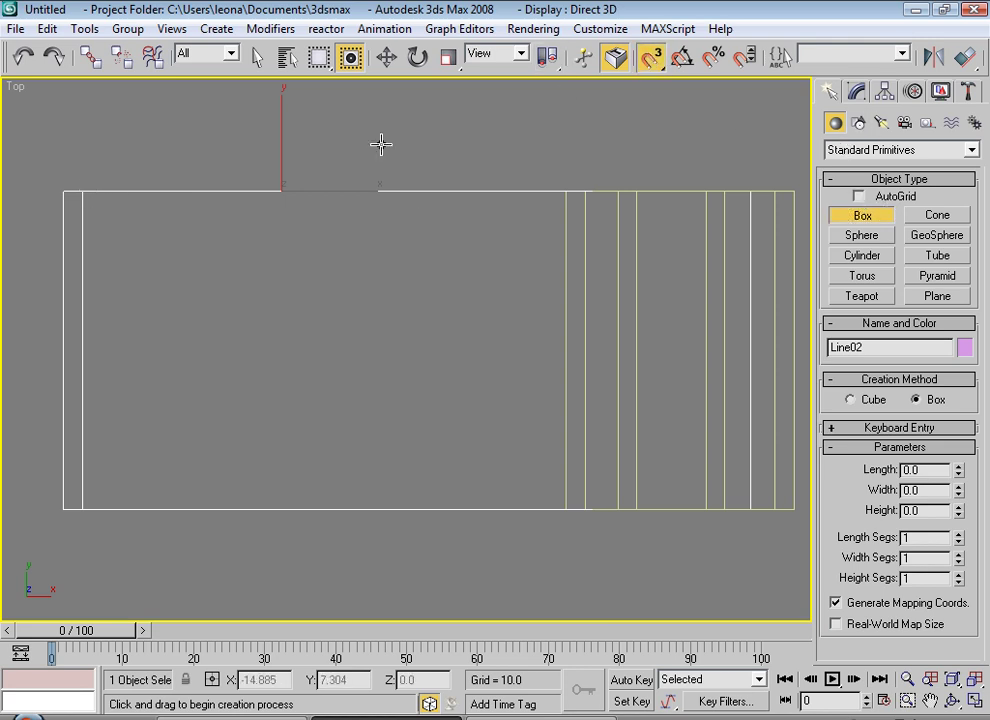
left_click_drag(84, 190, 577, 514)
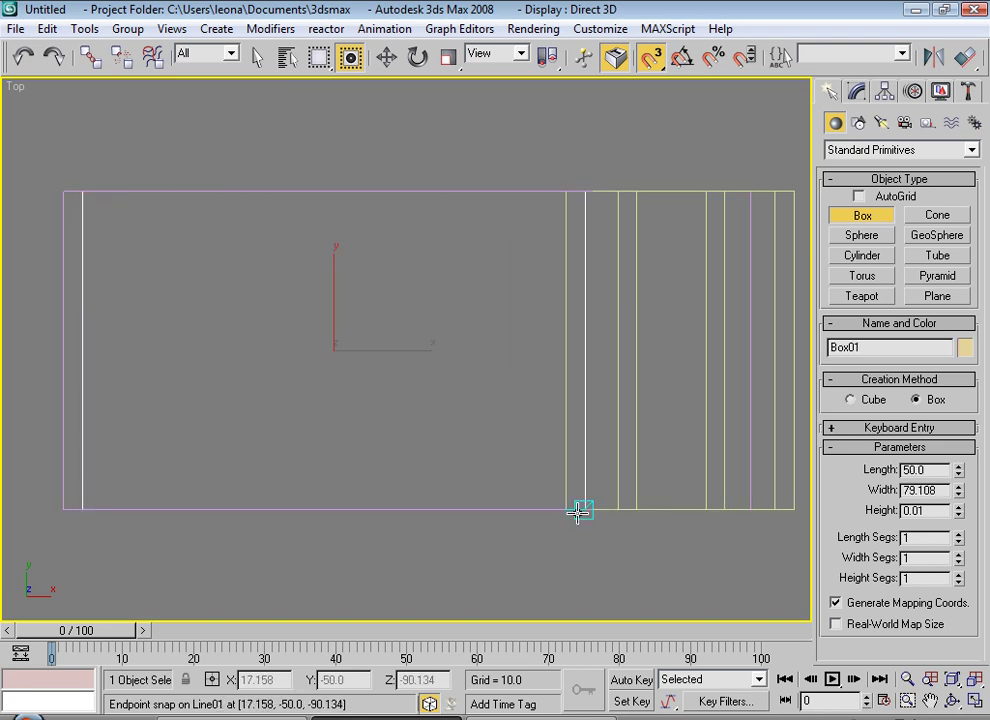
left_click(787, 126)
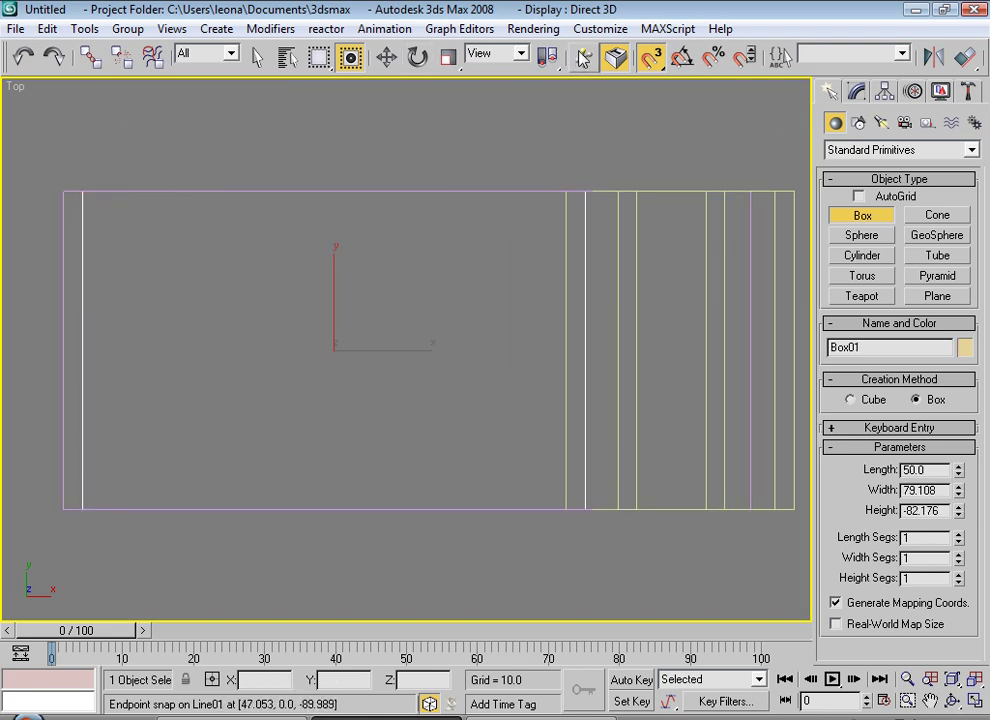
left_click(386, 58)
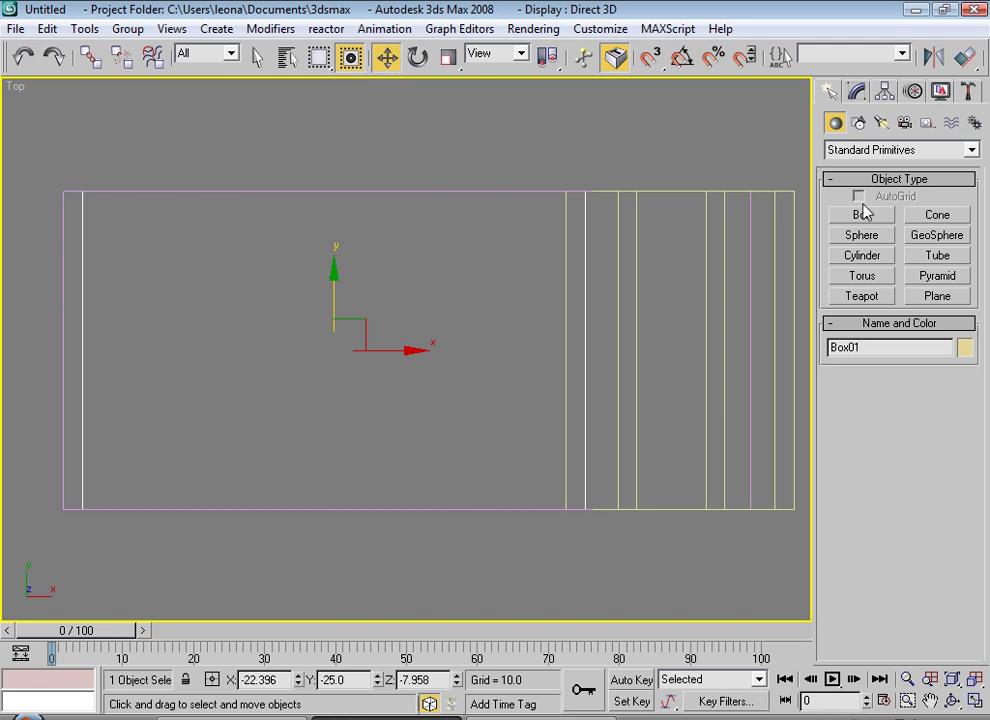
Set the box's height to 3 in the Front view.
left_click(856, 91)
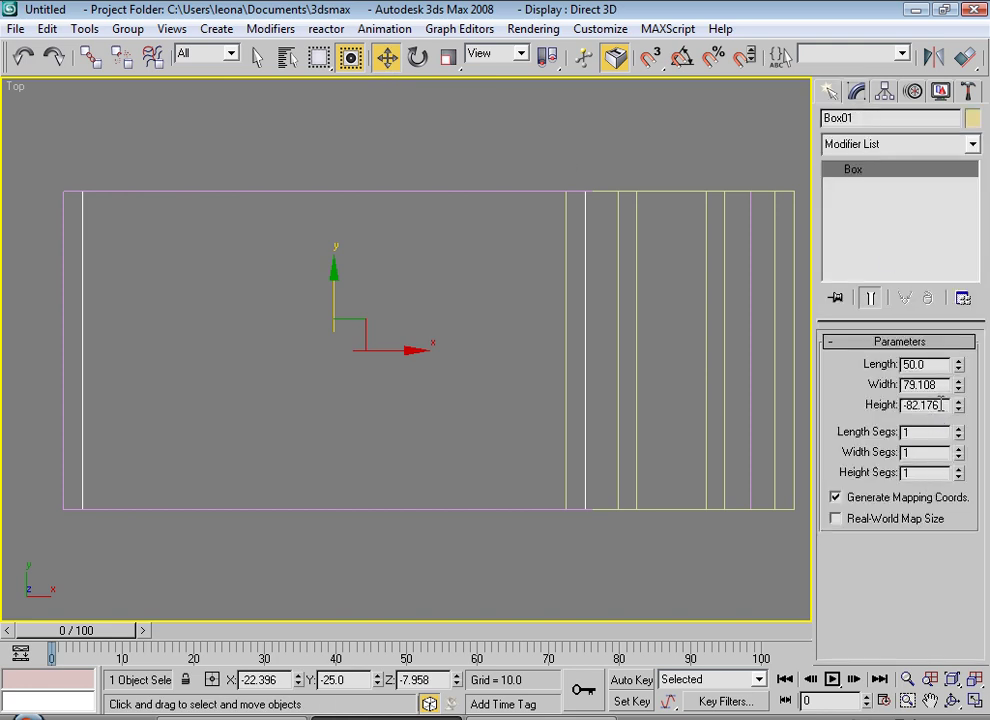
middle_click_drag(591, 577, 556, 514)
key("f")
key("z")
scroll(531, 495, "down", 3)
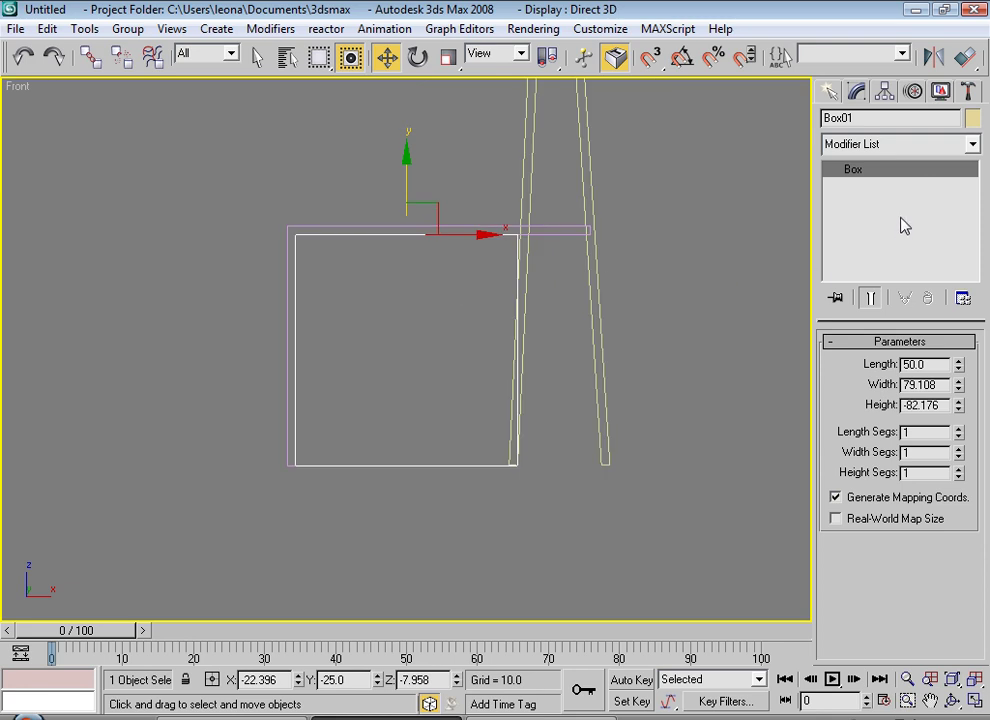
left_click(921, 405)
type("3")
key("Return")
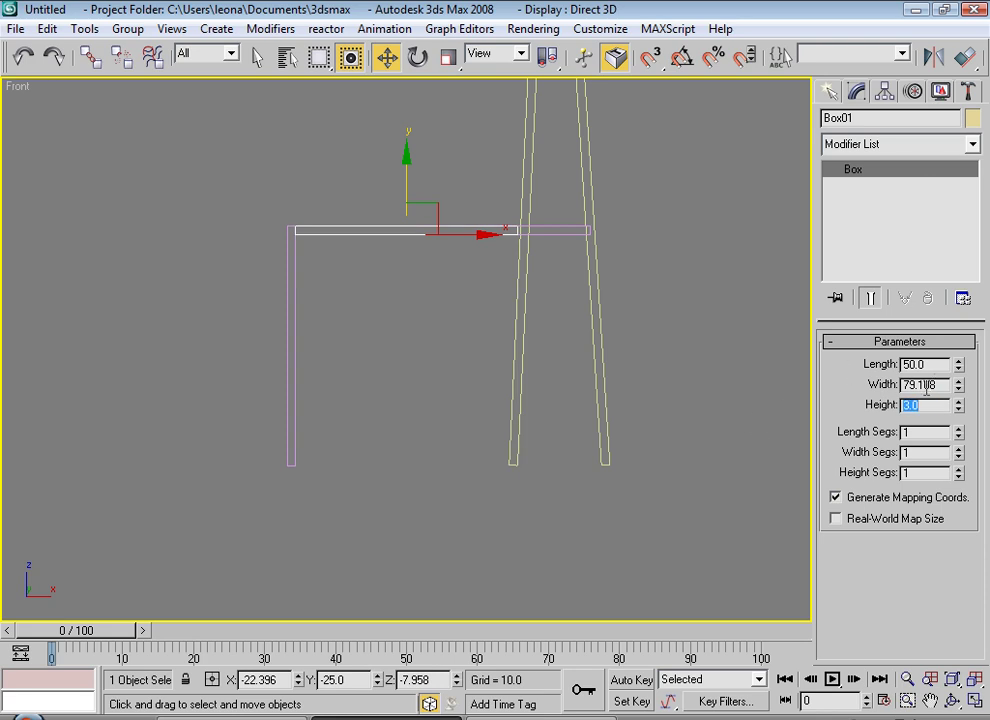
Move the thin box down near the feet to Z about -84.2 and convert it to an Editable Poly.
left_click_drag(400, 181, 420, 387)
right_click(373, 442)
mouse_move(365, 632)
left_click(540, 653)
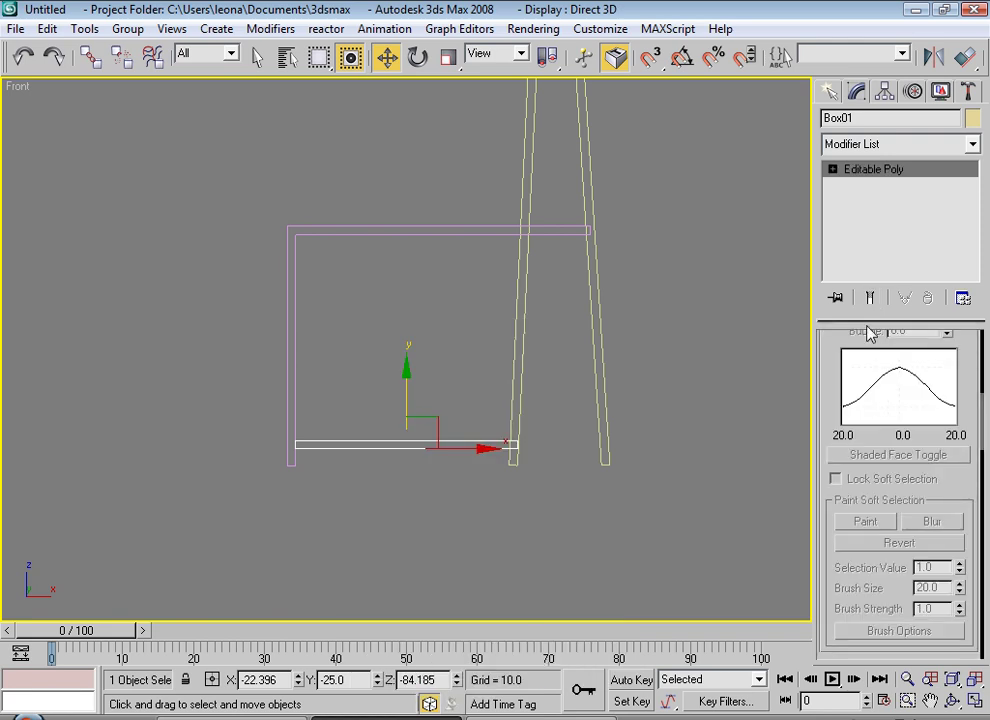
Move the lower shelf's end vertices nearest the tapered frame slightly inward along X to fit against the leg.
key("1")
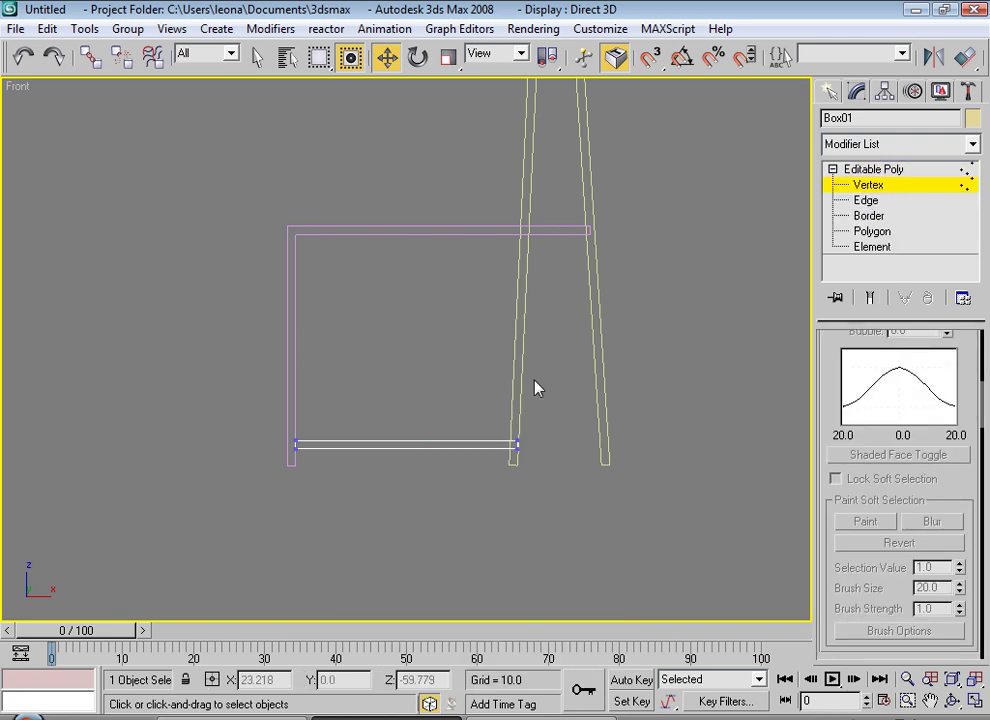
left_click_drag(491, 419, 562, 486)
scroll(570, 493, "up", 3)
middle_click_drag(592, 497, 510, 414)
left_click_drag(598, 455, 586, 456)
left_click(541, 503)
scroll(541, 503, "down", 3)
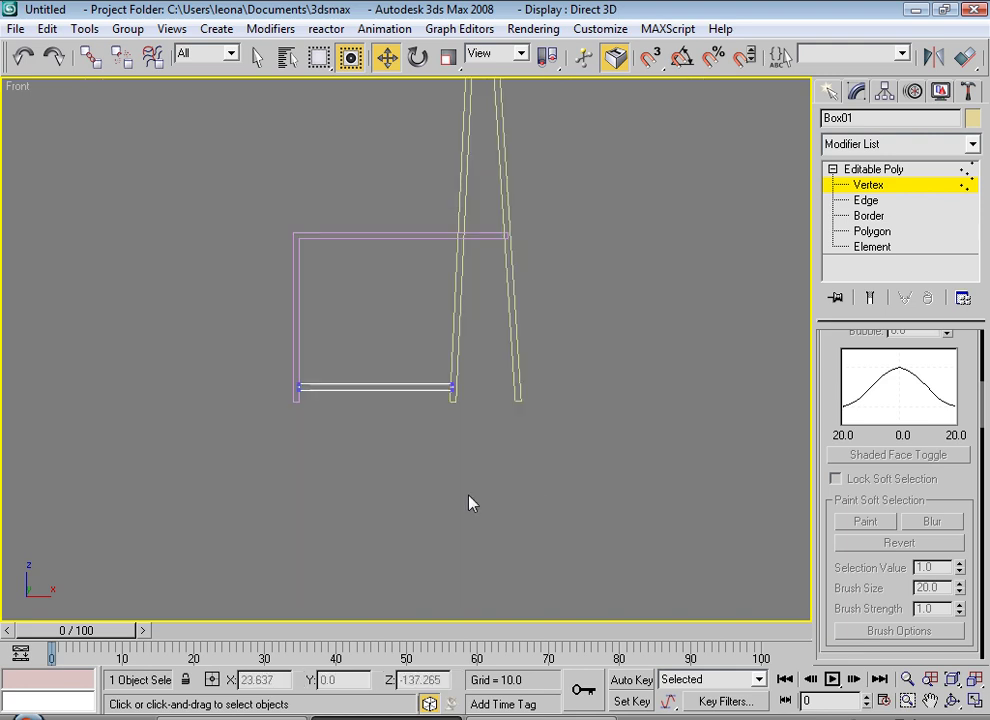
middle_click_drag(424, 491, 440, 517, "alt")
scroll(440, 517, "down", 5)
left_click(896, 186)
Switch the viewport to shaded display in the Front view.
middle_click_drag(564, 453, 493, 536, "alt")
key("F3")
key("f")
key("z")
scroll(507, 506, "down", 6)
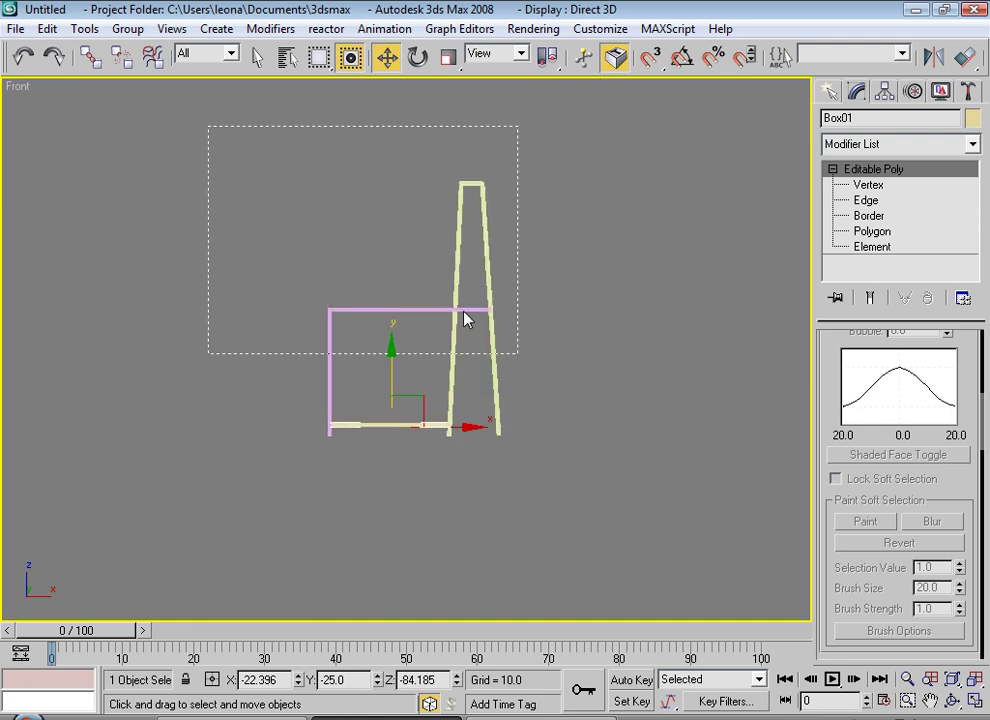
Group the frame, L-shaped bar and lower shelf, and move the group down to Z about -5.7.
left_click_drag(370, 249, 605, 510)
left_click(130, 29)
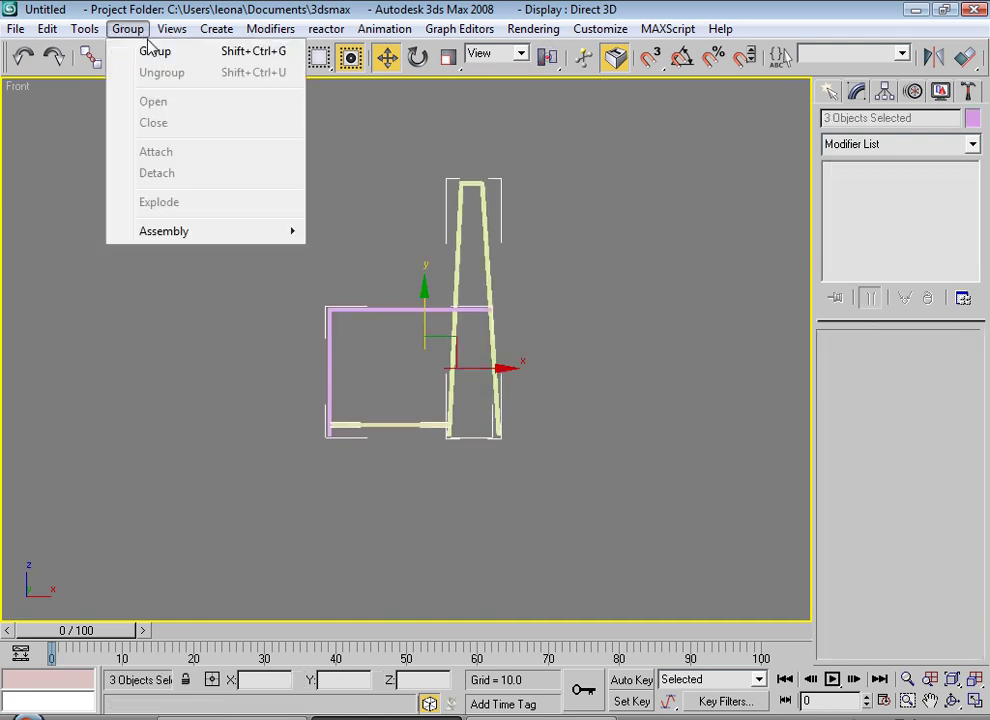
left_click(152, 51)
left_click(484, 402)
middle_click_drag(484, 402, 483, 452)
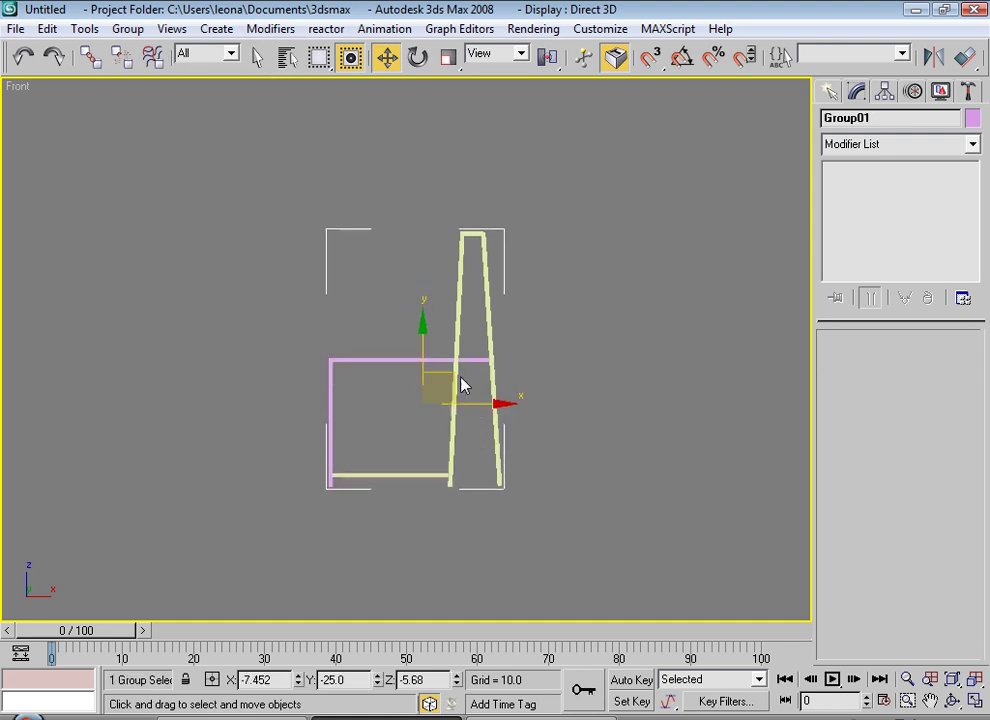
Clone the group once as an instance, placed directly above the original at Z about 80.8.
mouse_move(422, 344)
left_mouse_down("shift")
mouse_move(416, 174)
mouse_move(409, 213)
left_mouse_up("shift")
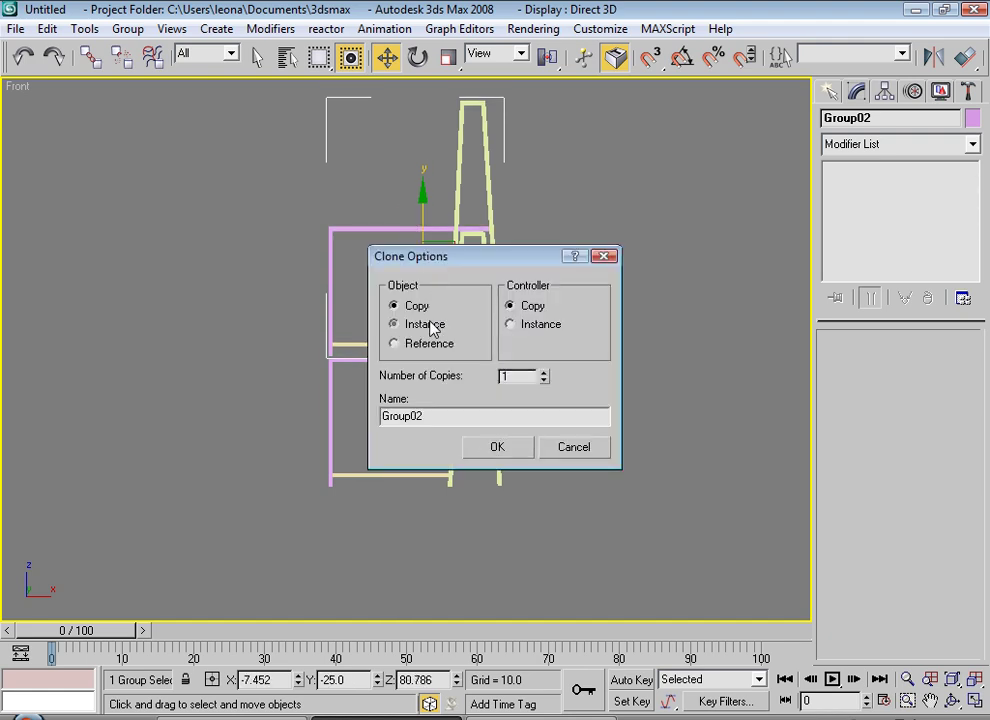
left_click(500, 447)
left_click(603, 411)
Ungroup the upper copy and select its tapered frame on its own.
scroll(455, 309, "up", 4)
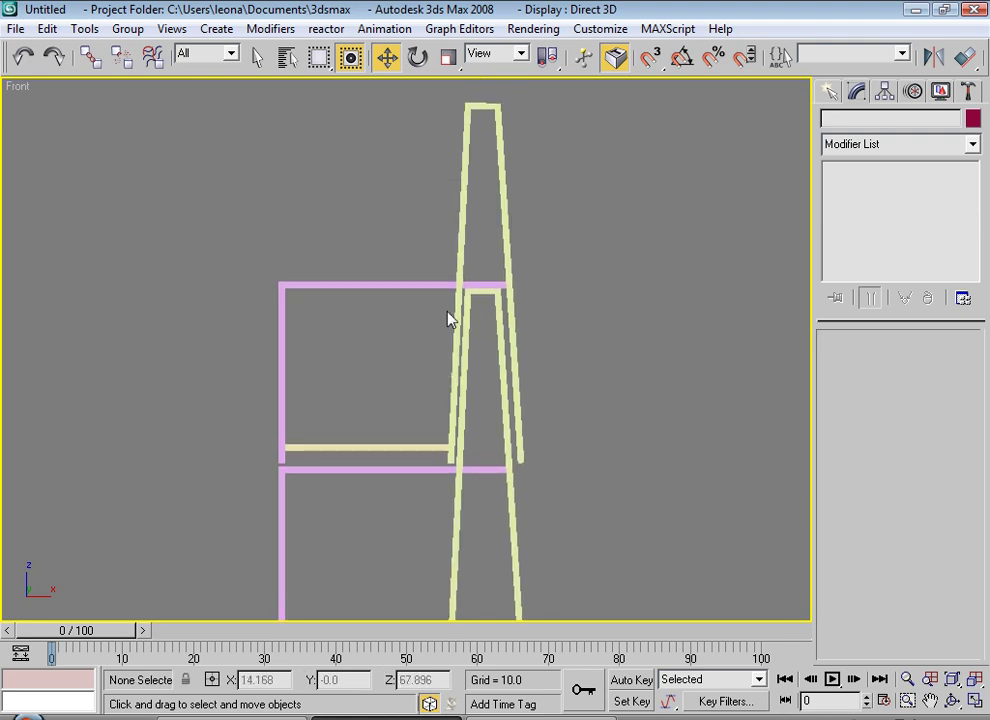
left_click(447, 287)
left_click(128, 28)
left_click(155, 75)
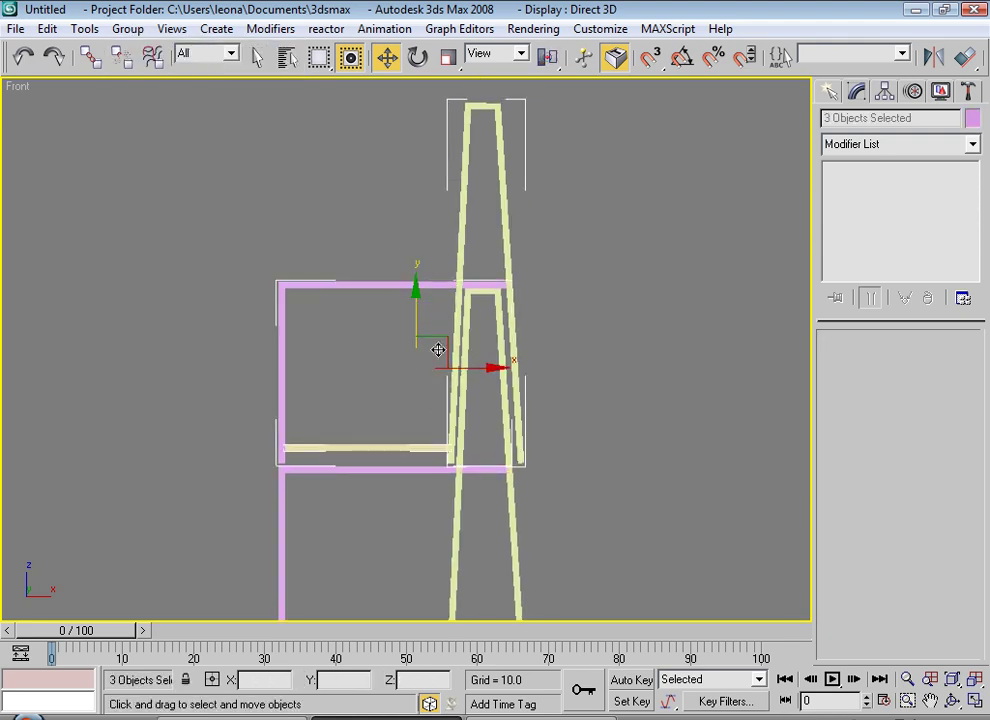
left_click_drag(450, 442, 451, 461)
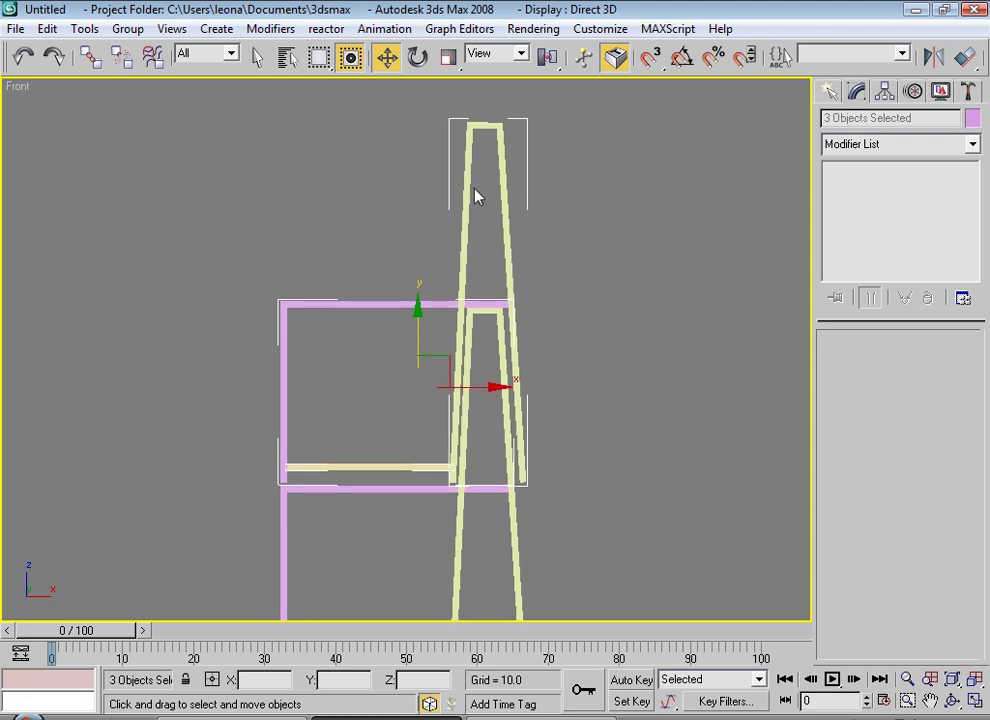
left_click(595, 238)
left_click(466, 218)
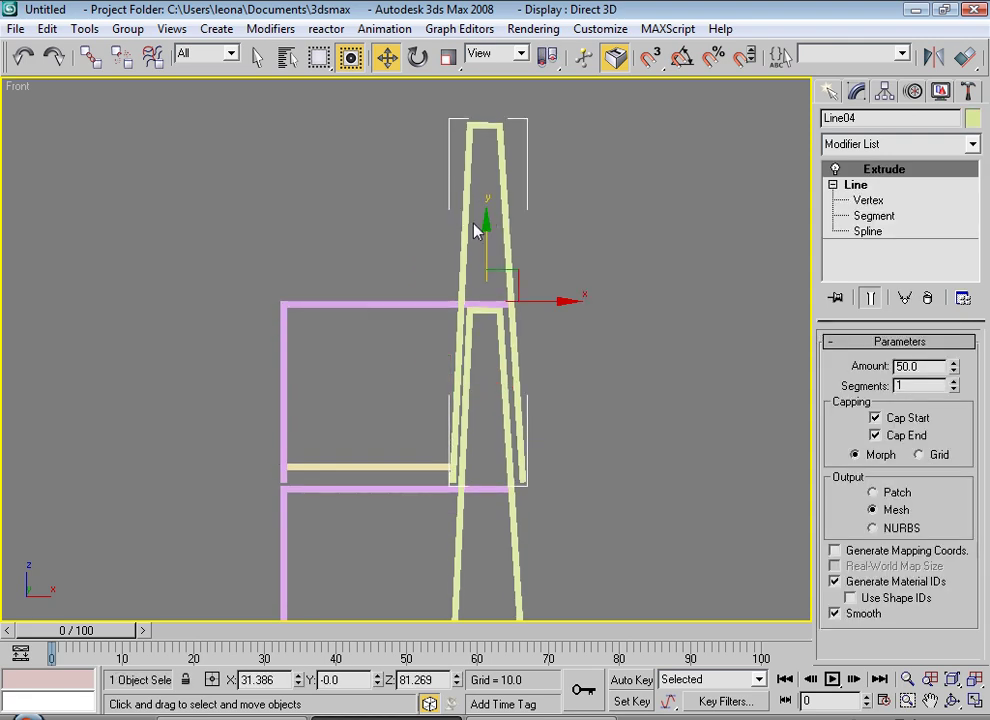
scroll(371, 507, "up", 2)
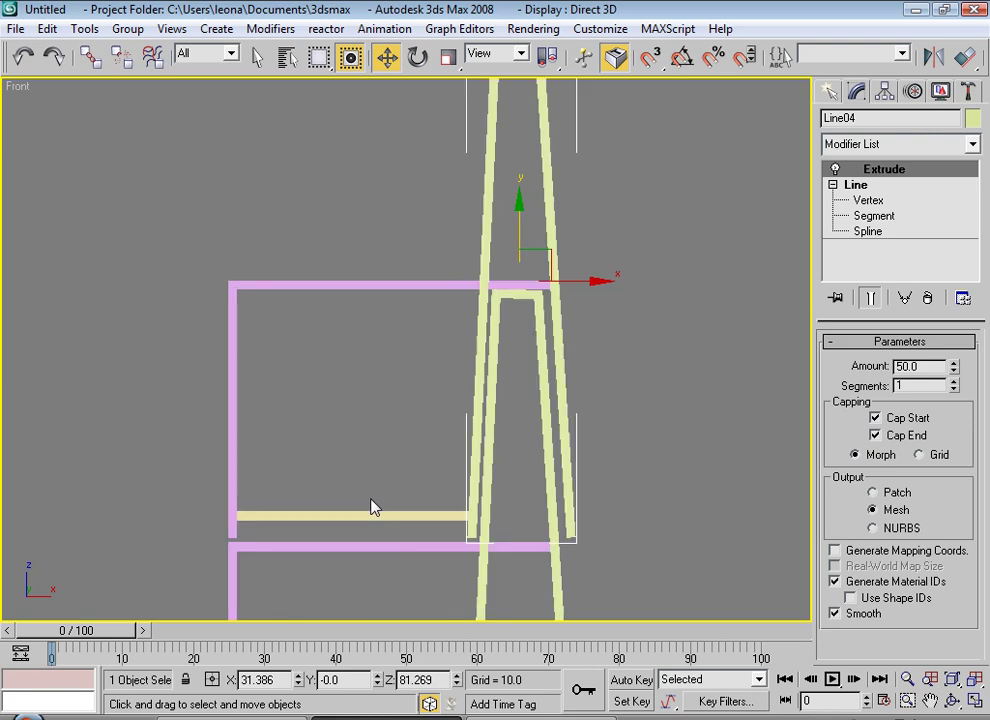
left_click(231, 412, "ctrl")
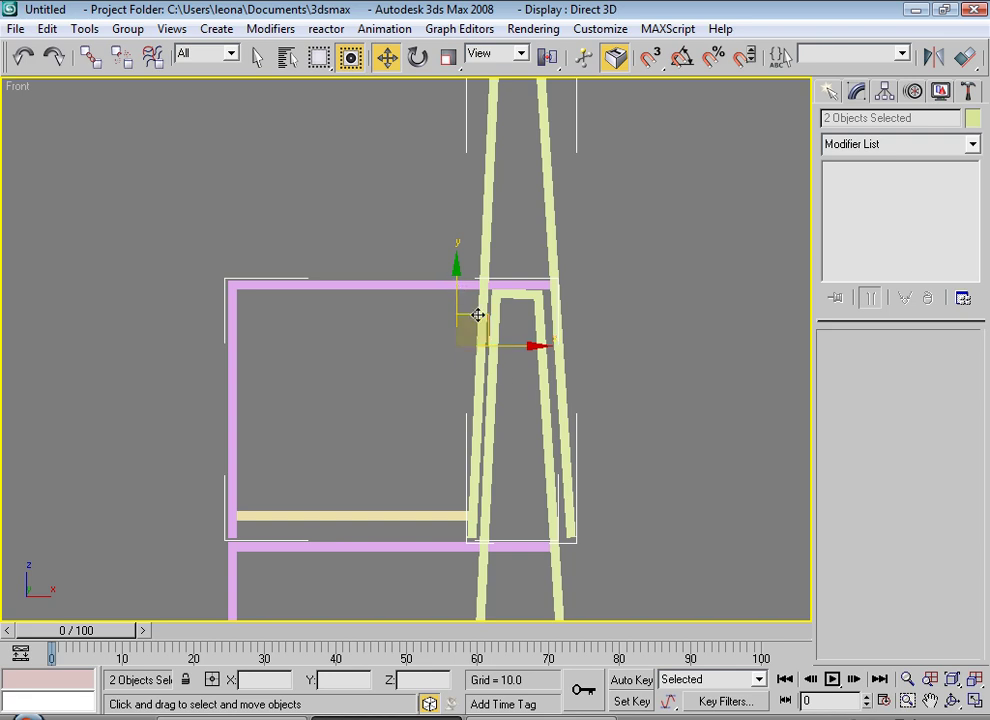
scroll(504, 426, "down", 3)
middle_click_drag(554, 493, 572, 446)
scroll(579, 423, "down", 2)
left_click(599, 410)
scroll(455, 302, "up", 2)
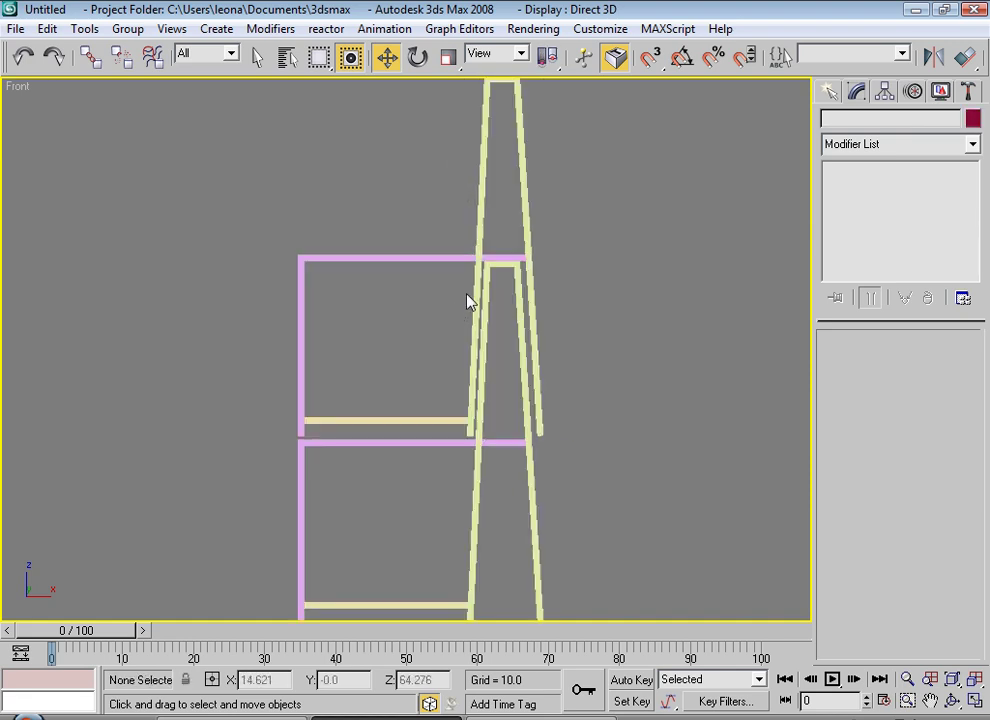
Align the upper frame and L-shaped bar to the lower L-shaped bar in Y, matching their minimum to its maximum.
left_click(472, 285)
left_click(455, 257, "ctrl")
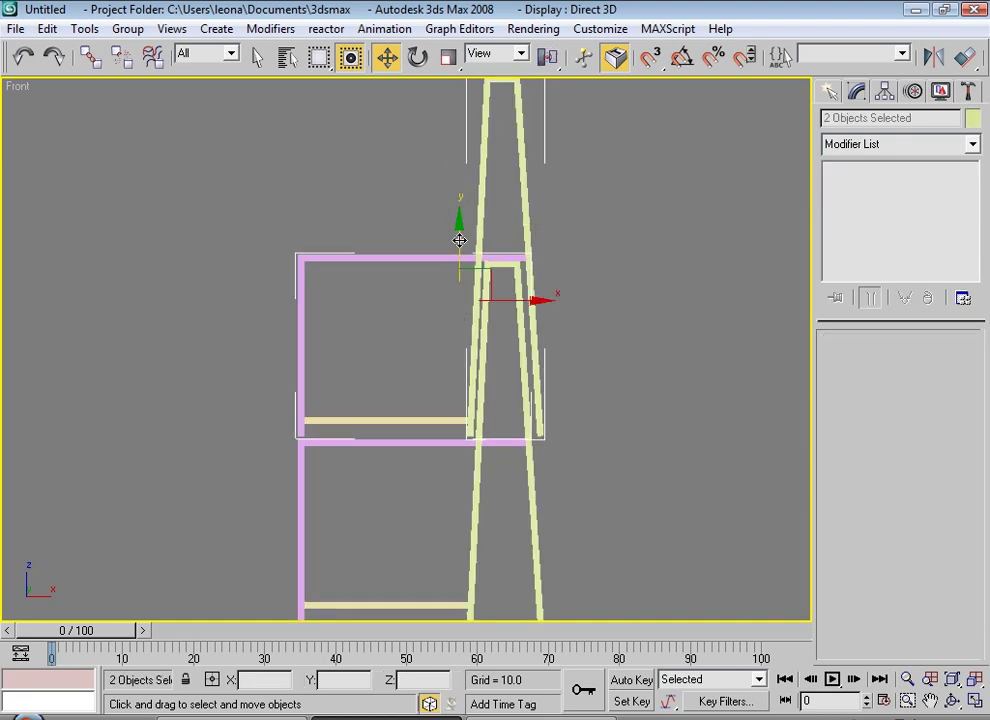
key("alt+a")
left_click(427, 446)
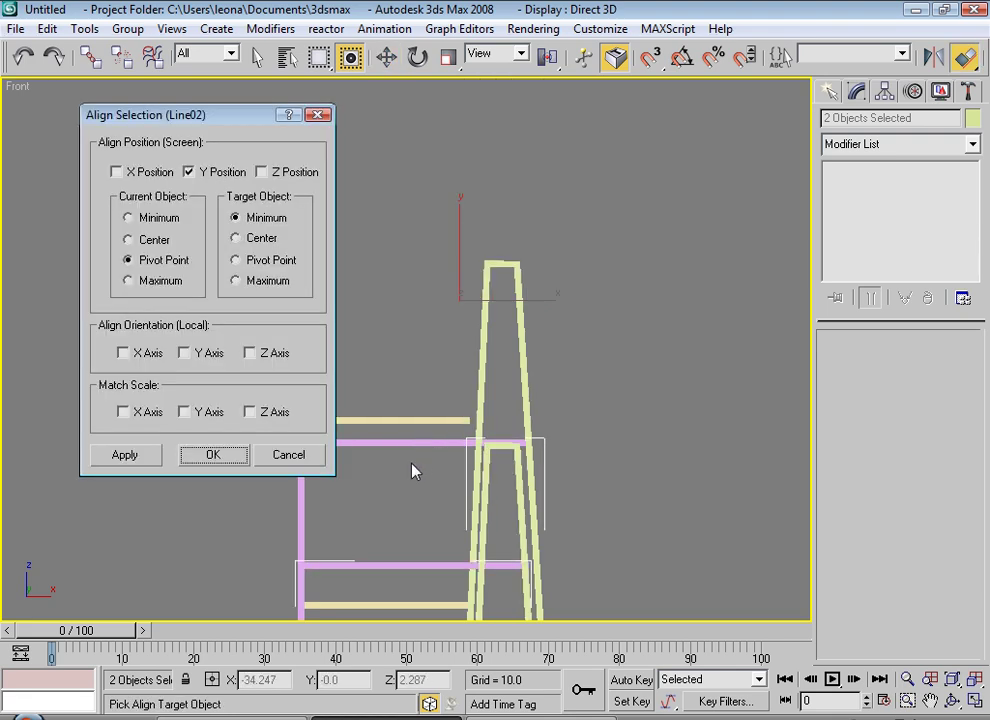
left_click(130, 218)
left_click(237, 281)
left_click(213, 454)
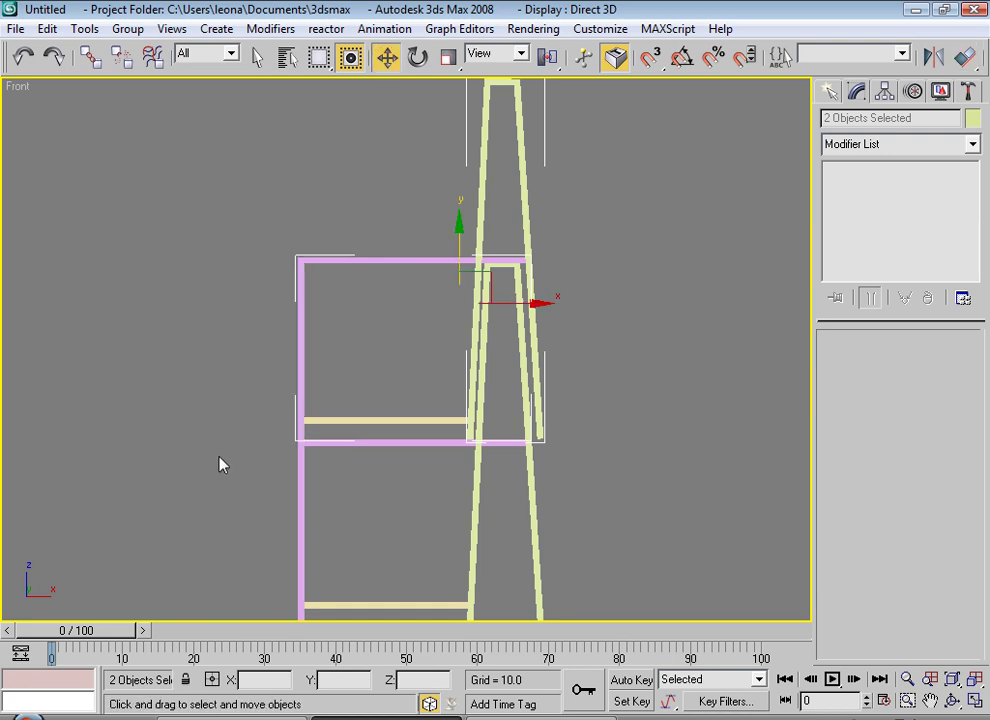
Select the original lower group and ungroup it into its separate parts.
left_click(629, 306)
scroll(515, 265, "up", 1)
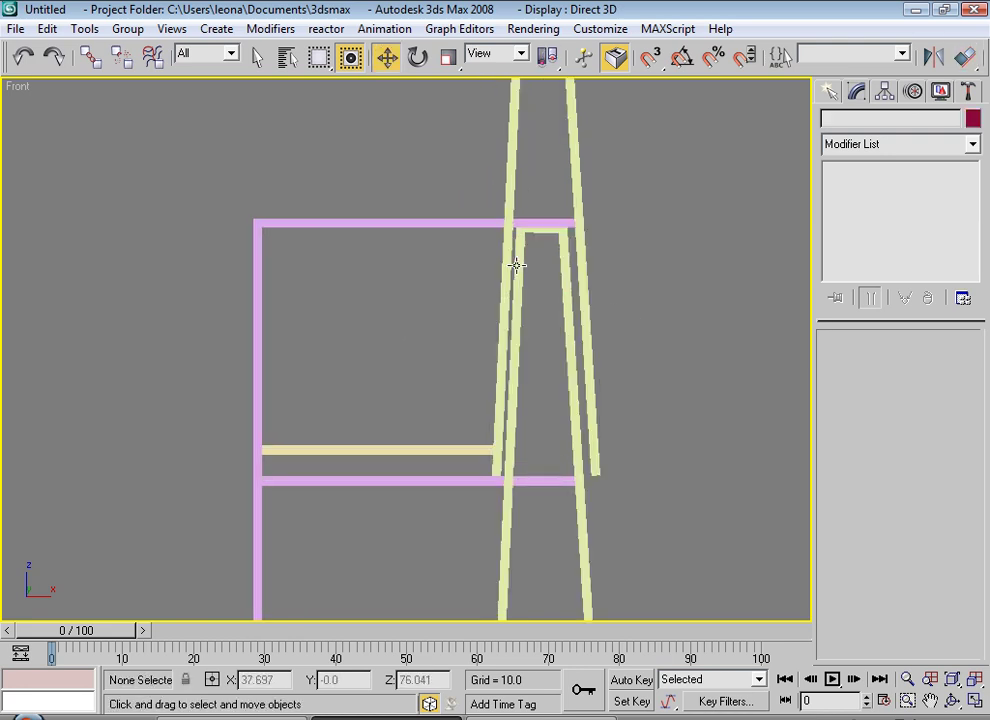
middle_click_drag(515, 265, 488, 351)
scroll(488, 351, "up", 2)
middle_click_drag(572, 327, 461, 345)
scroll(461, 345, "down", 2)
scroll(461, 345, "up", 3)
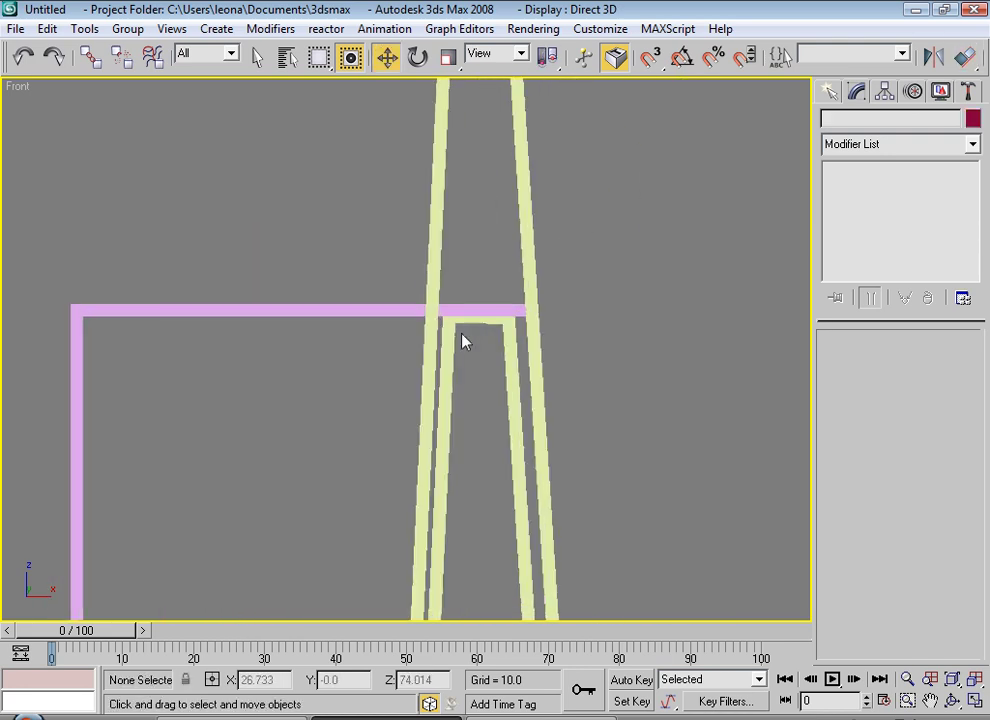
left_click(451, 334)
scroll(451, 334, "down", 4)
scroll(473, 336, "up", 4)
scroll(459, 377, "down", 3)
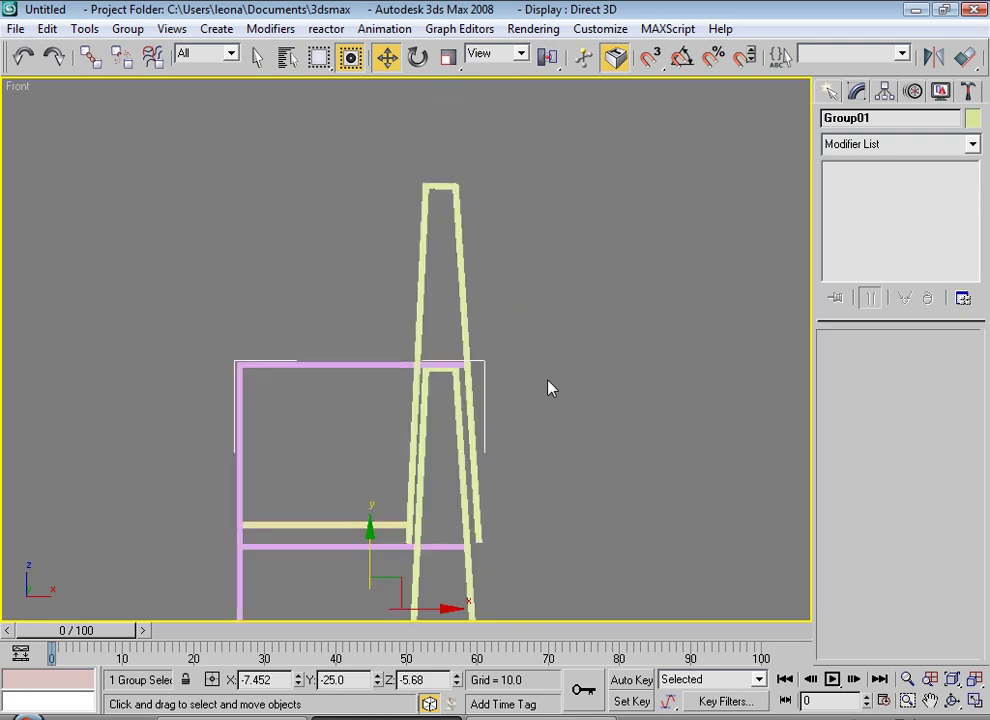
left_click(524, 393)
left_click(426, 396)
left_click(128, 28)
left_click(162, 72)
left_click(433, 360)
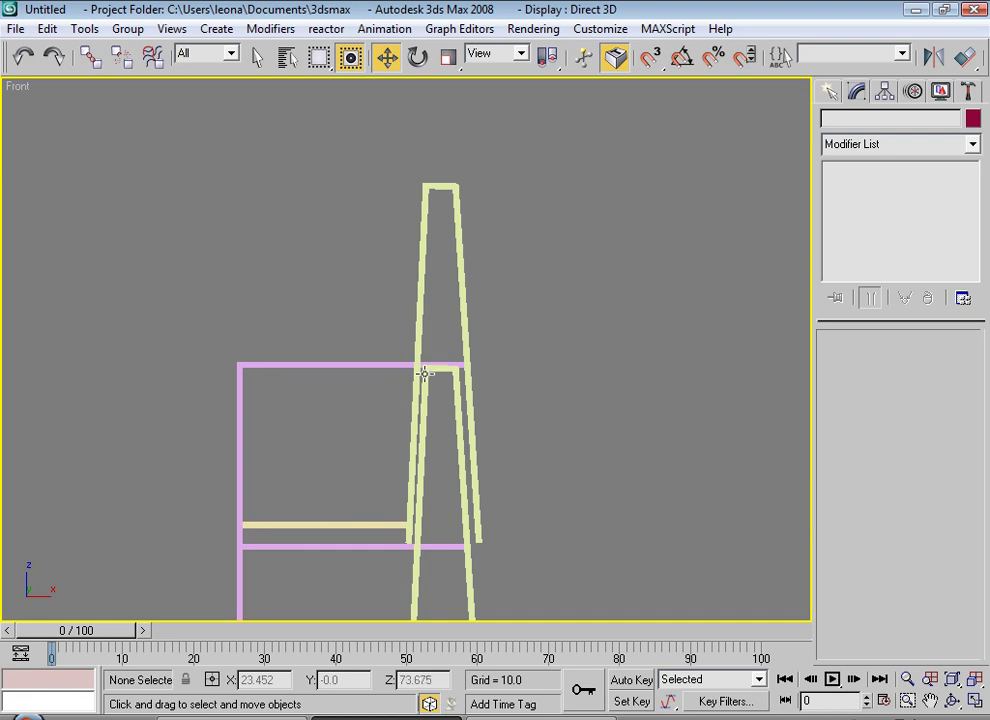
Convert the lower tapered frame to an Editable Poly and attach the upper tapered frame to it.
left_click(455, 380)
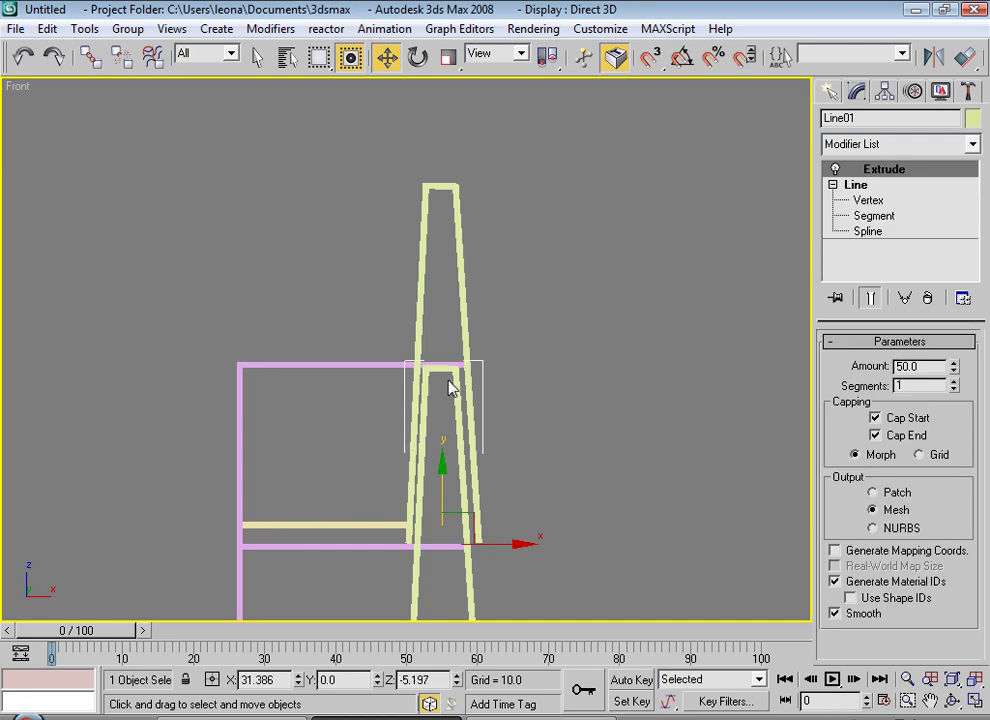
right_click(424, 381)
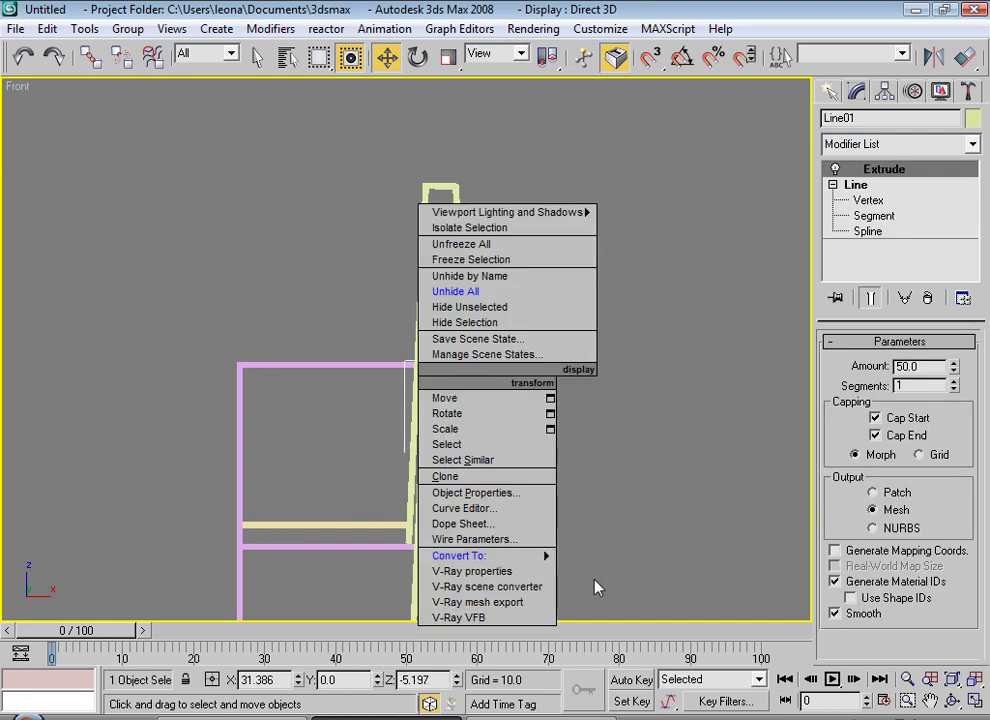
mouse_move(510, 555)
left_click(577, 570)
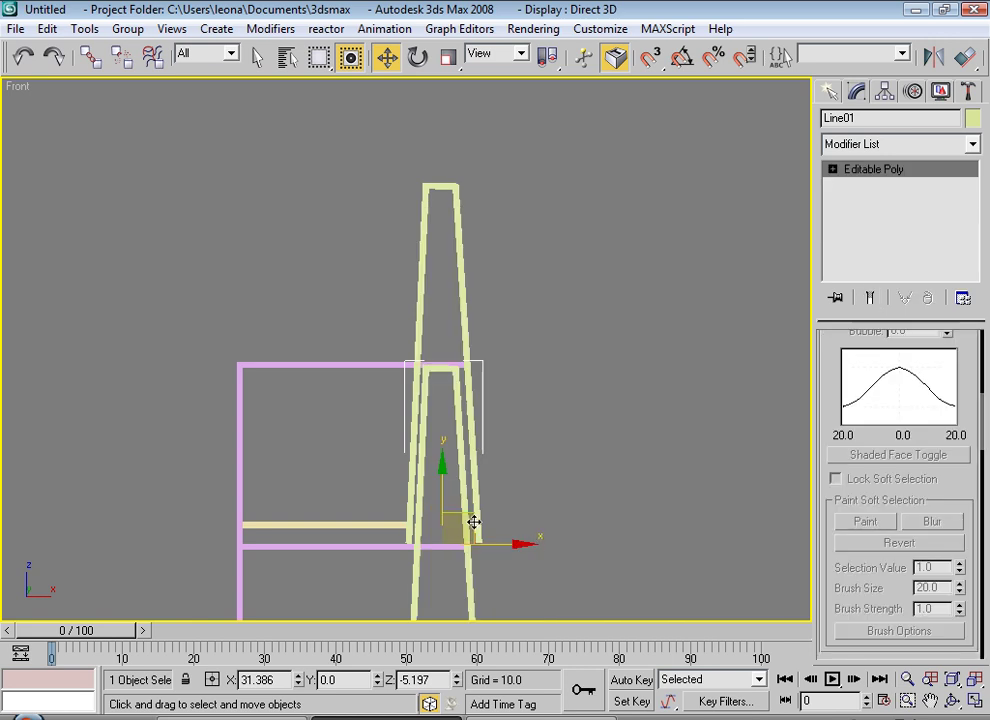
right_click(447, 466)
left_click(397, 306)
left_click(420, 252)
Enter vertex editing on the attached frames, select the upper frame's top vertices and switch the viewport to wireframe.
left_click(832, 169)
left_click(833, 186)
left_click_drag(362, 141, 475, 191)
key("w")
key("F3")
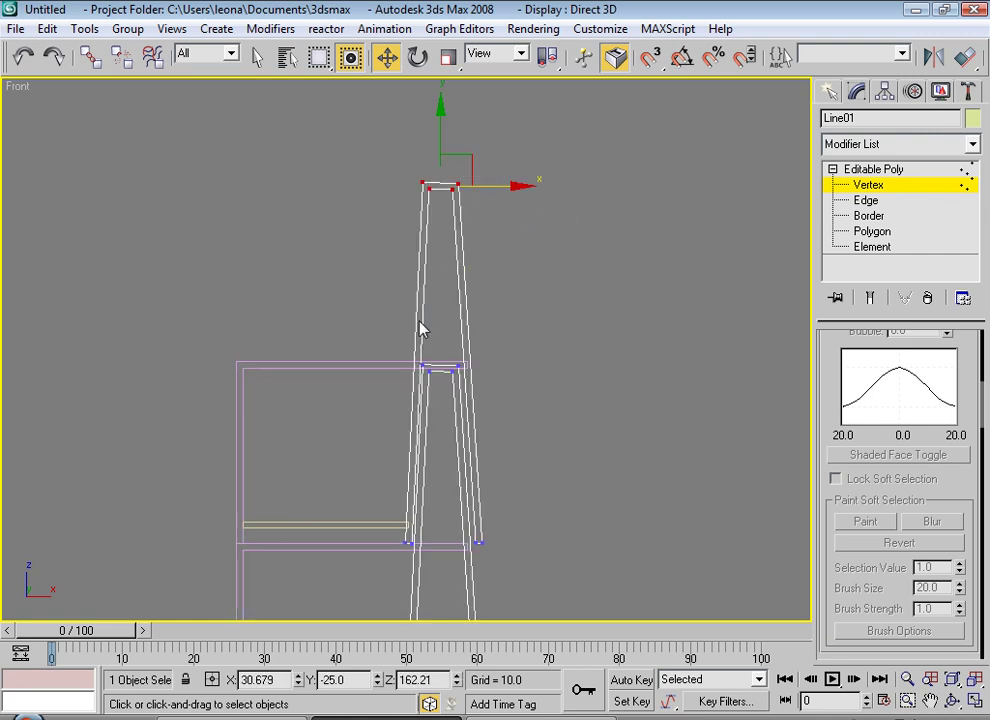
Select the left-hand top vertices of both frames and lower them slightly until both top bars are level.
left_click_drag(492, 375, 490, 376, "ctrl")
scroll(449, 374, "up", 3)
middle_click_drag(476, 353, 442, 510)
scroll(420, 200, "up", 2)
middle_click_drag(420, 200, 408, 377)
left_click_drag(392, 294, 416, 304)
scroll(419, 380, "down", 2)
middle_click_drag(412, 424, 410, 218)
left_click_drag(323, 382, 414, 478, "ctrl")
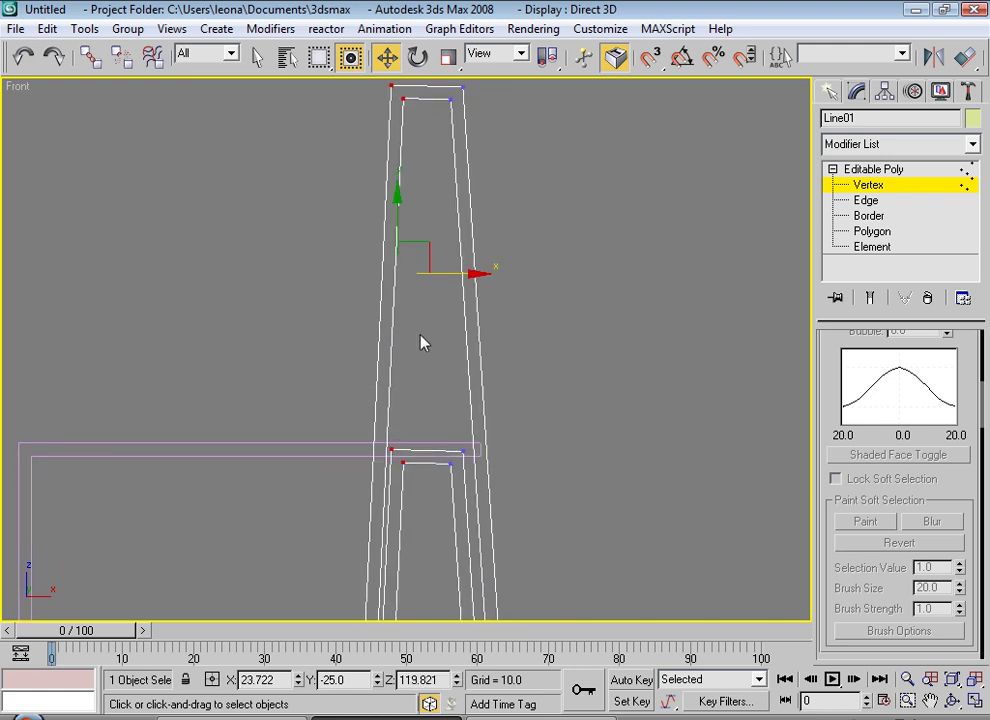
scroll(421, 344, "up", 2)
middle_click_drag(421, 344, 385, 420)
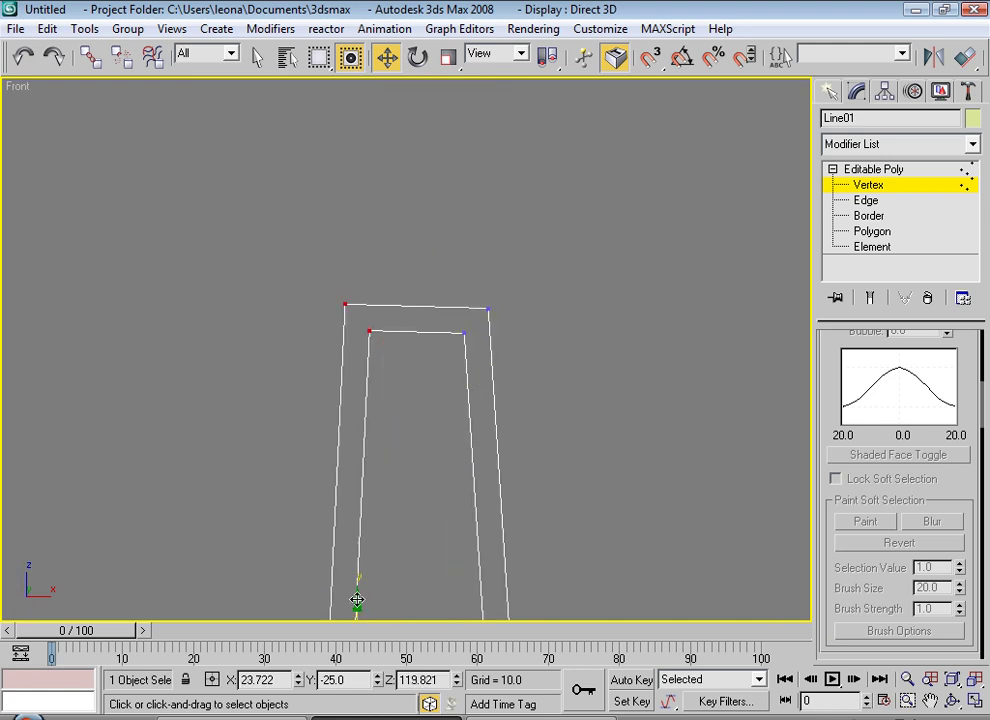
left_click_drag(357, 601, 357, 602)
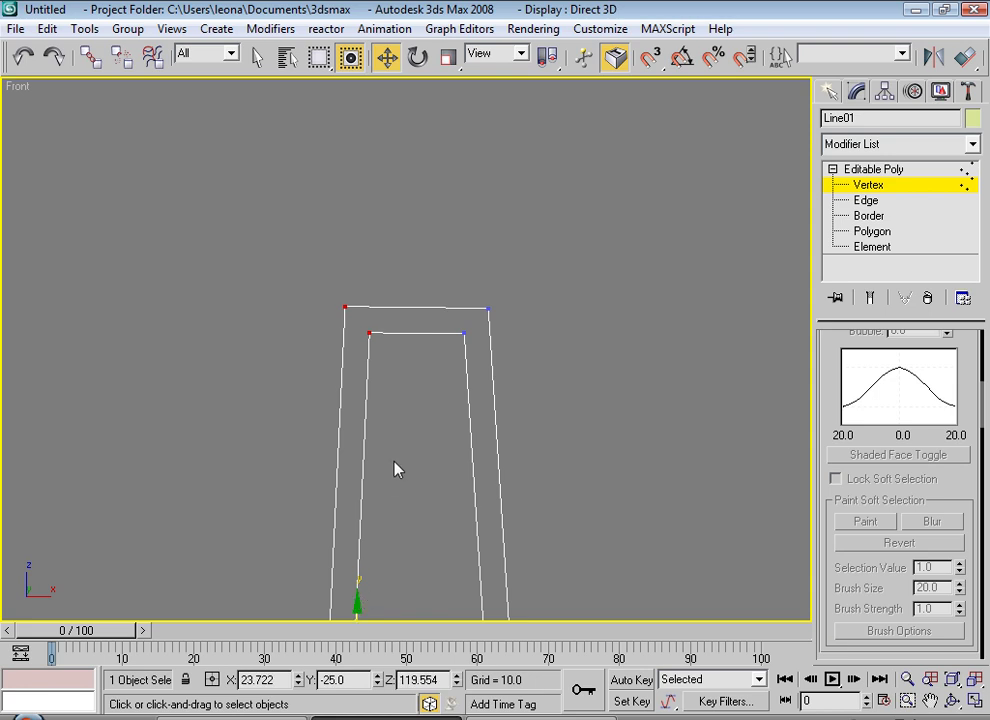
left_click(360, 602)
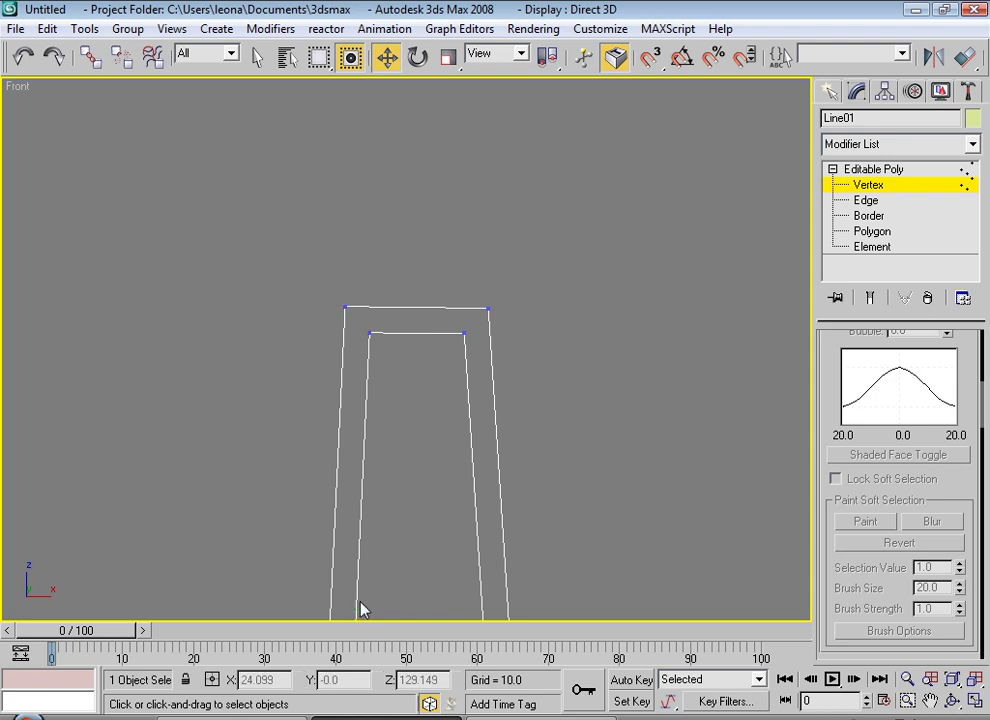
key("ctrl+z")
left_click_drag(357, 601, 358, 600)
Select all top-bar vertices of both frames, move them down to Z about 118, and leave vertex editing.
scroll(437, 495, "down", 5)
left_click_drag(474, 251, 475, 252)
left_click_drag(340, 334, 454, 402, "ctrl")
scroll(440, 378, "up", 3)
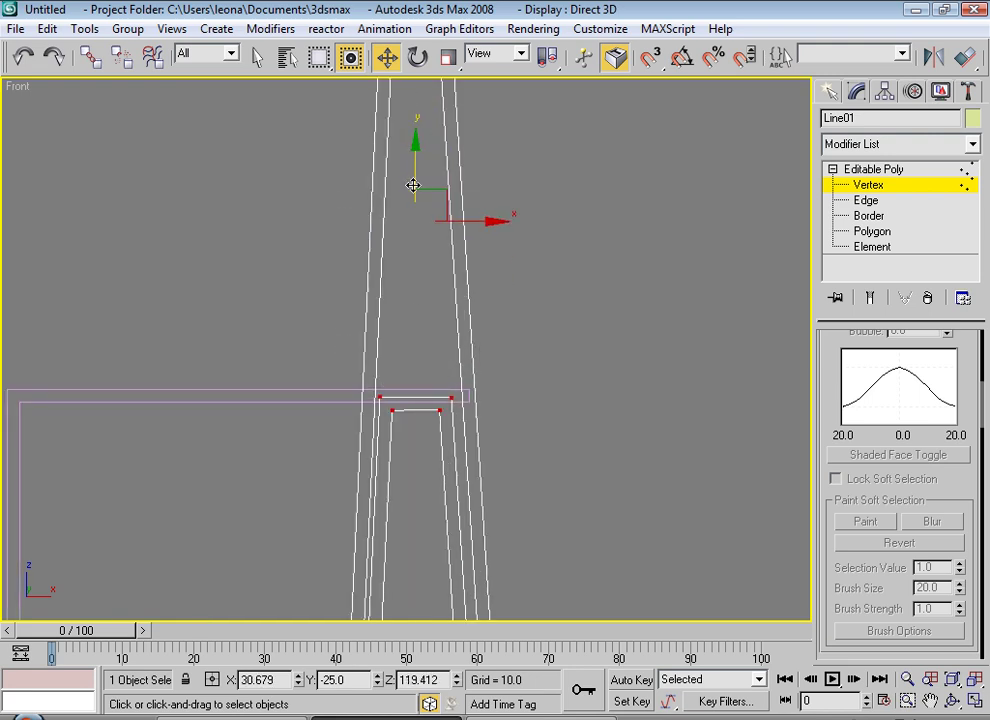
left_click_drag(413, 169, 413, 176)
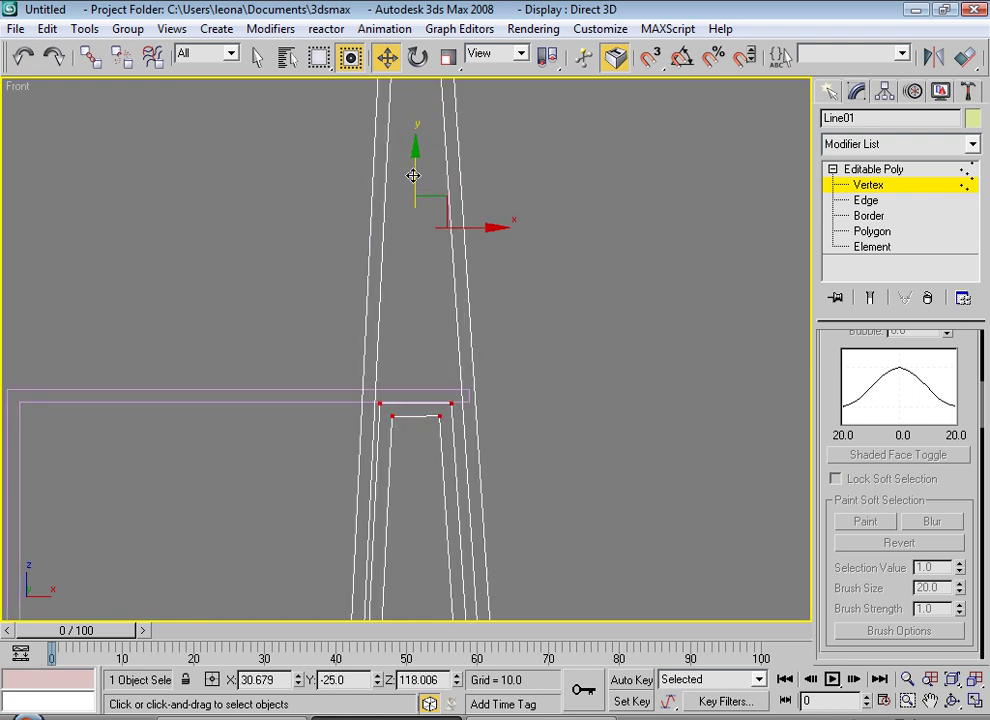
left_click(862, 186)
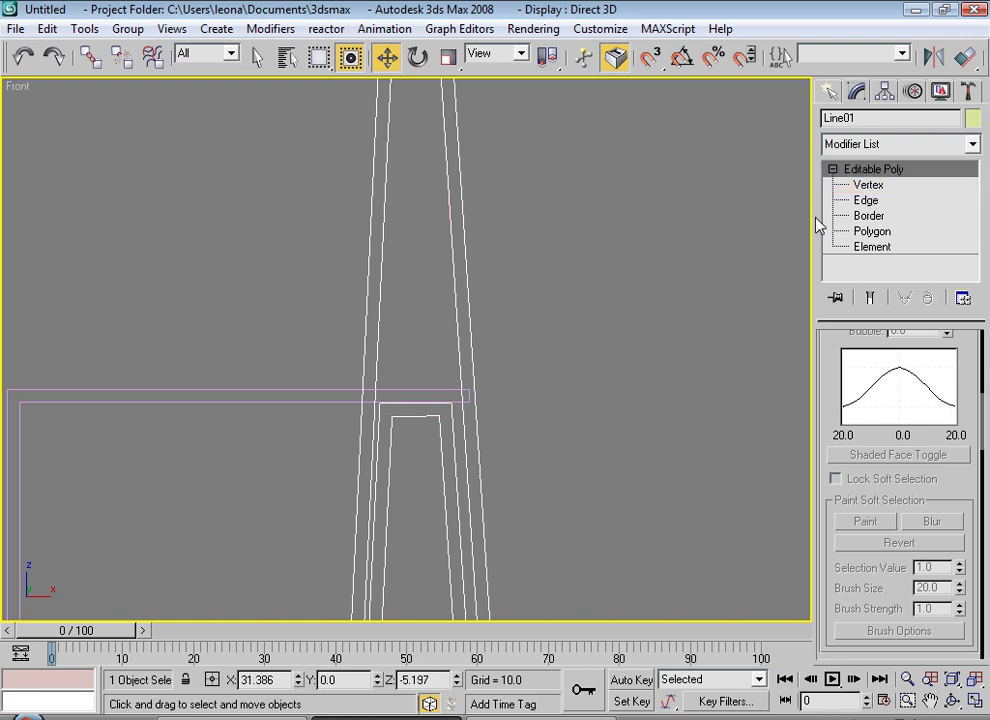
Examine how the stacked frames, bars and shelves fit together from an angled view, and return to the full Front view.
left_click(484, 512)
scroll(422, 534, "down", 4)
scroll(385, 512, "up", 2)
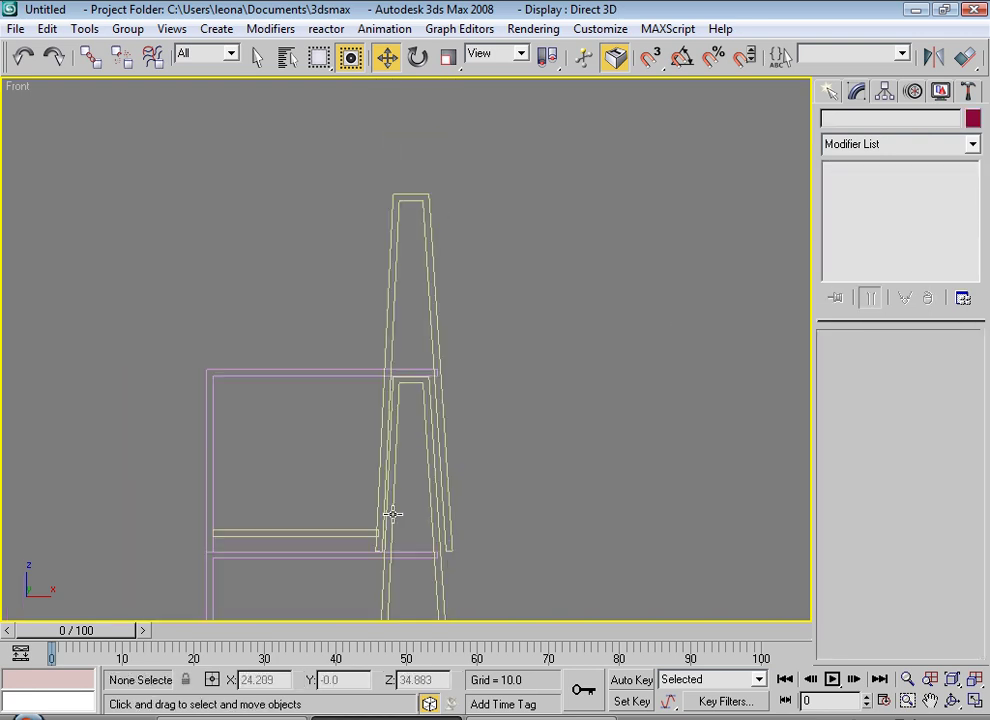
scroll(391, 513, "down", 1)
middle_click_drag(391, 513, 440, 319)
scroll(462, 390, "down", 2)
scroll(415, 470, "up", 2)
scroll(456, 452, "down", 2)
middle_click_drag(406, 437, 449, 460, "alt")
middle_click_drag(359, 416, 444, 393)
scroll(392, 465, "up", 3)
scroll(391, 474, "down", 2)
scroll(442, 482, "up", 2)
scroll(484, 413, "up", 4)
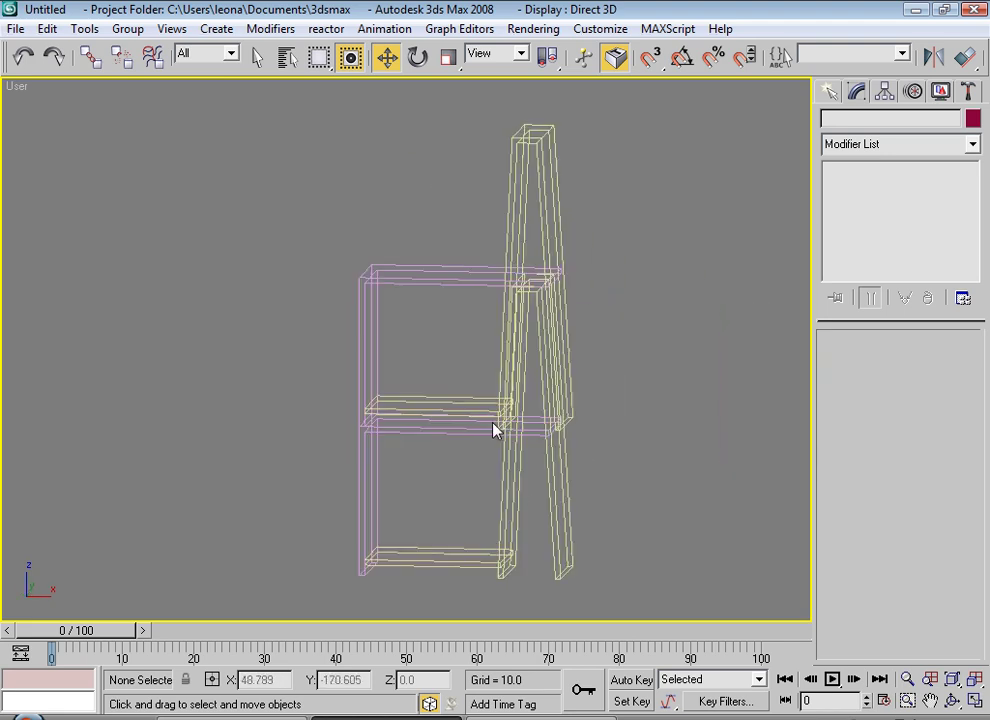
key("f")
key("z")
Detach the upper frame element of the combined mesh as a clone named Object01 and leave element editing.
left_click(455, 478)
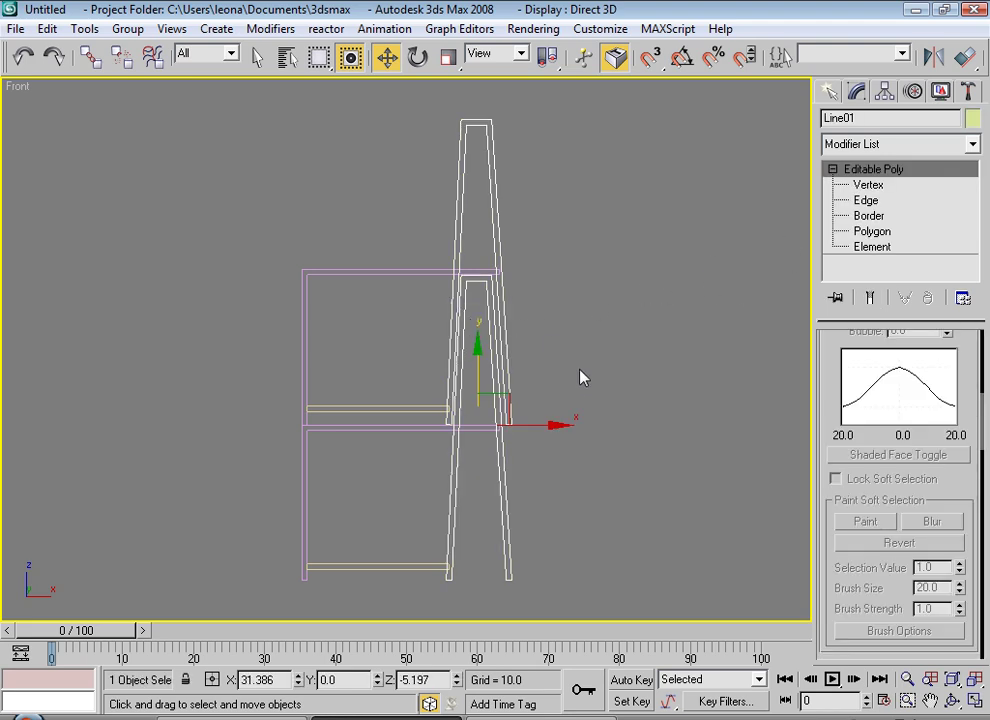
left_click_drag(835, 585, 833, 203)
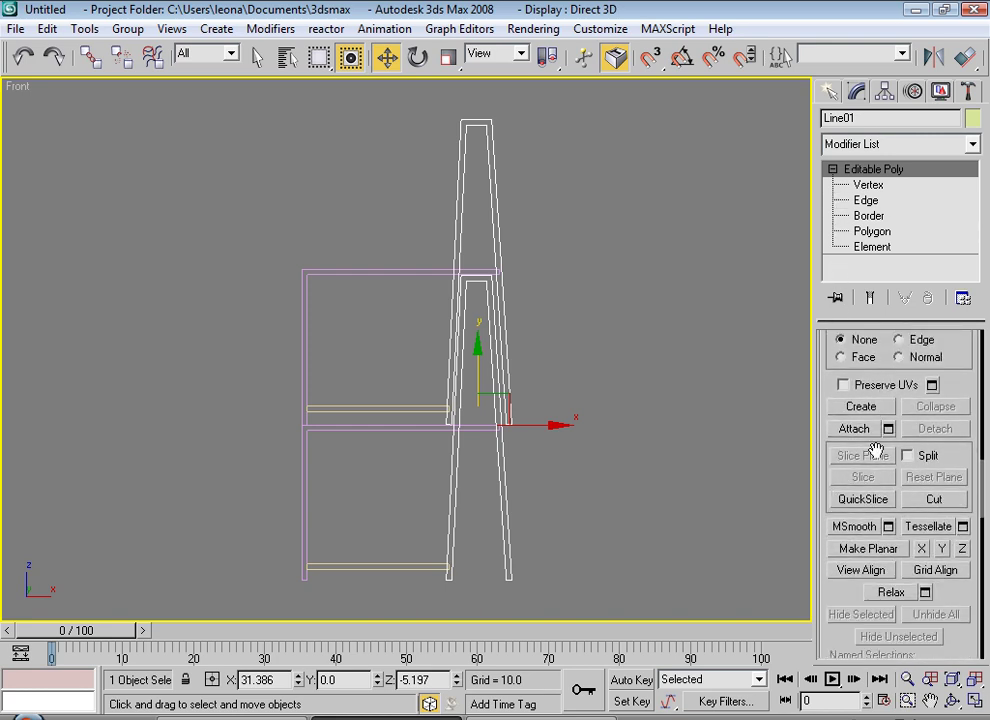
left_click(870, 250)
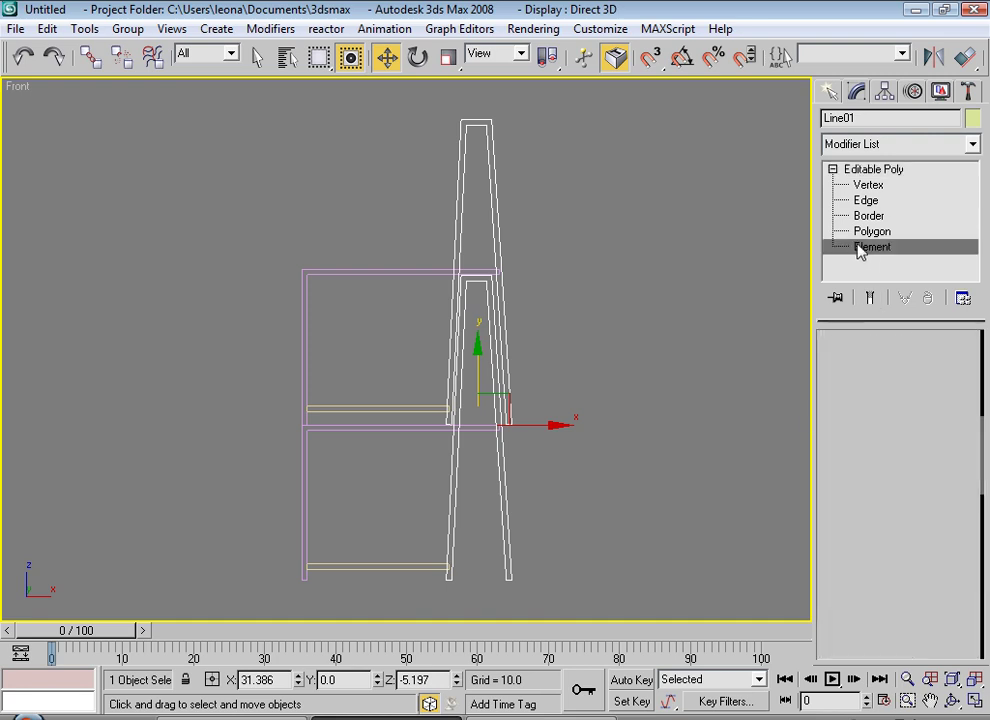
left_click(496, 197)
left_click_drag(822, 541, 822, 56)
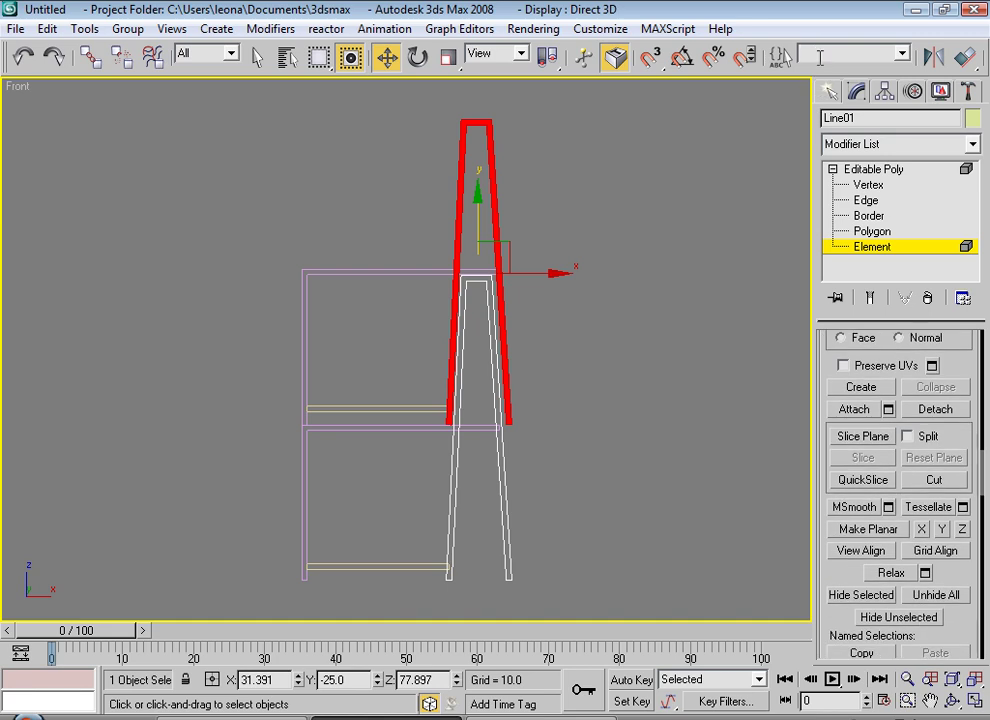
left_click_drag(840, 580, 838, 524)
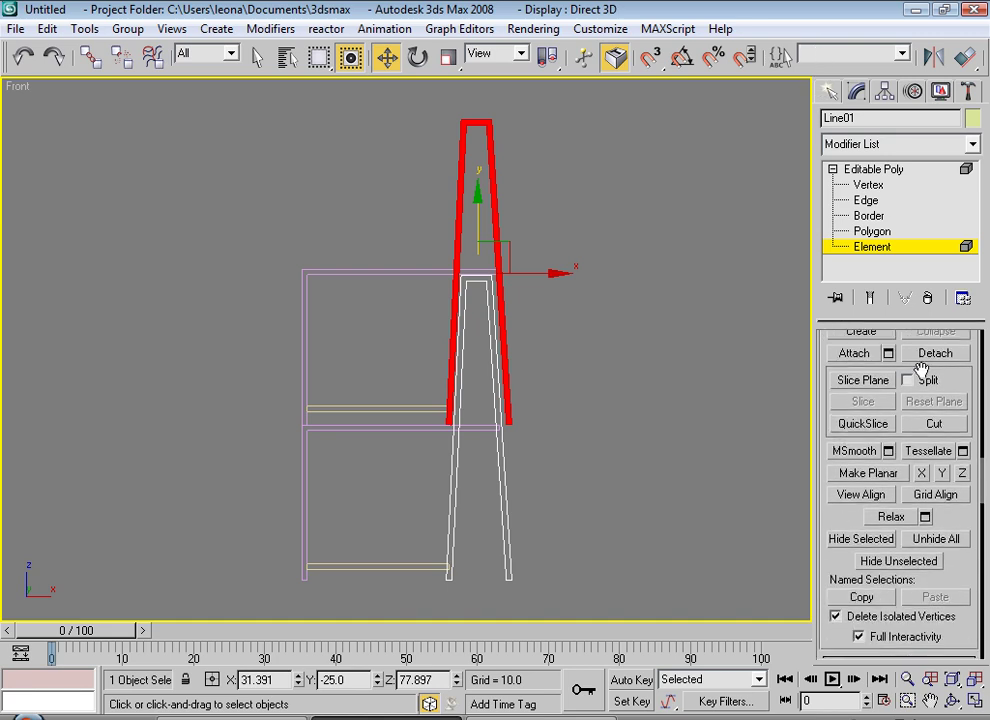
left_click(932, 355)
left_click(384, 357)
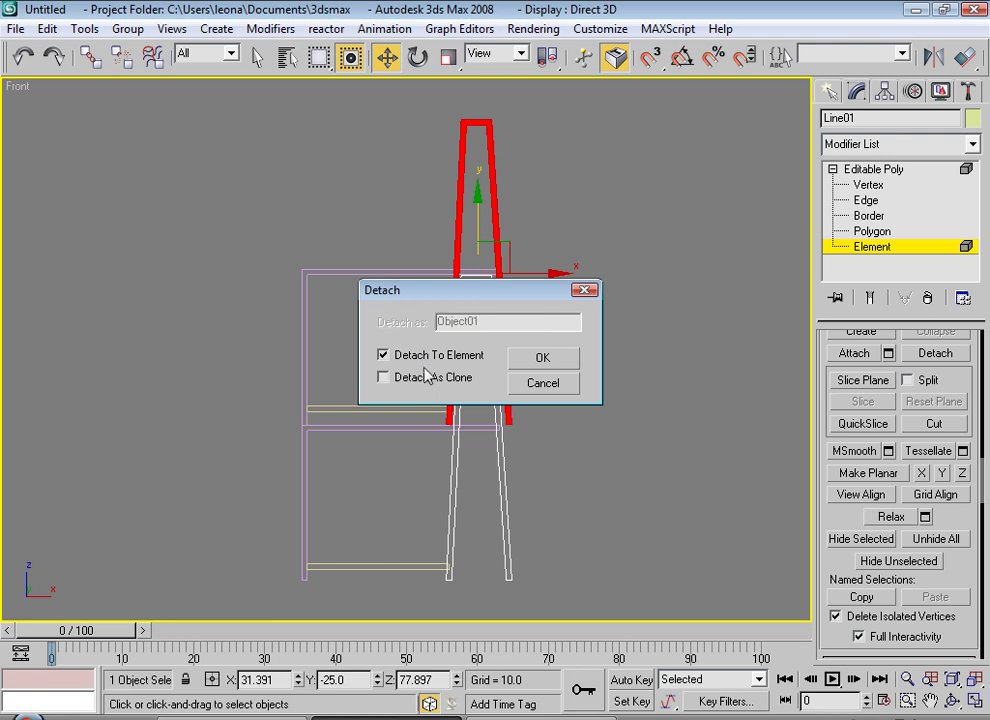
left_click(422, 363)
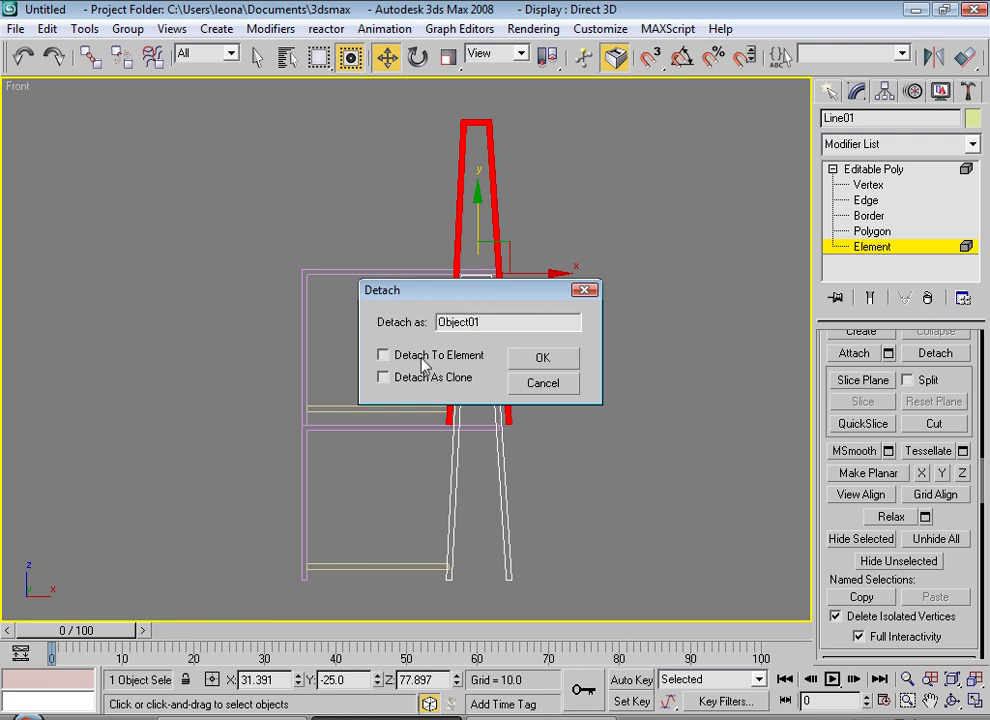
left_click(538, 358)
left_click(868, 246)
Try moving the detached frame clone sideways to X about 108, and undo the move.
left_click(508, 193)
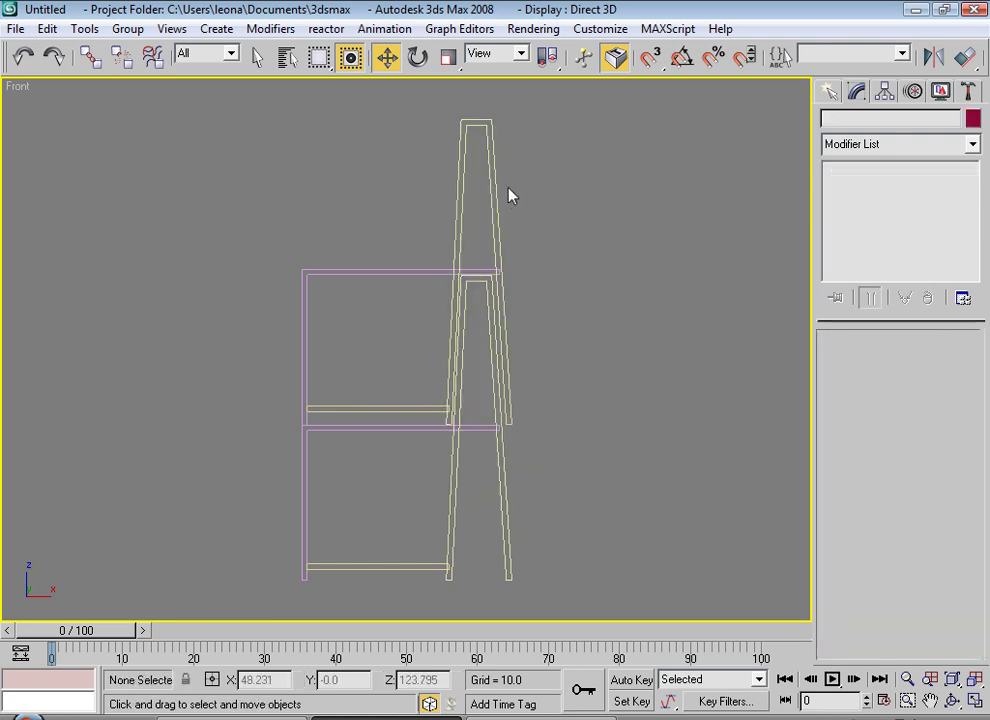
left_click(497, 194)
left_click_drag(537, 430, 680, 428)
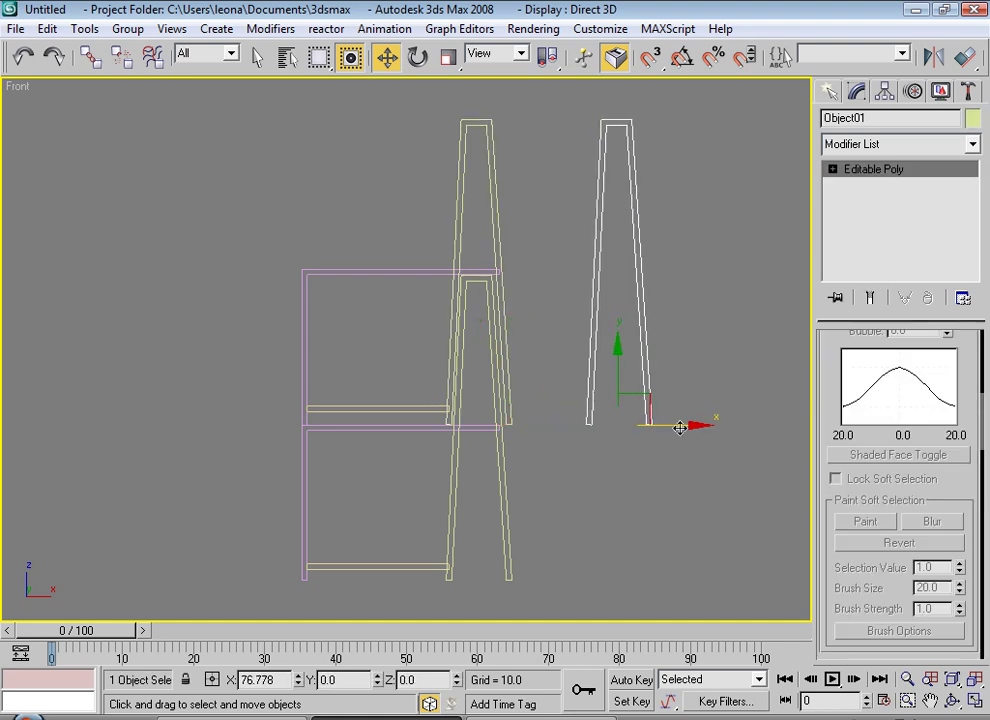
left_click(497, 245)
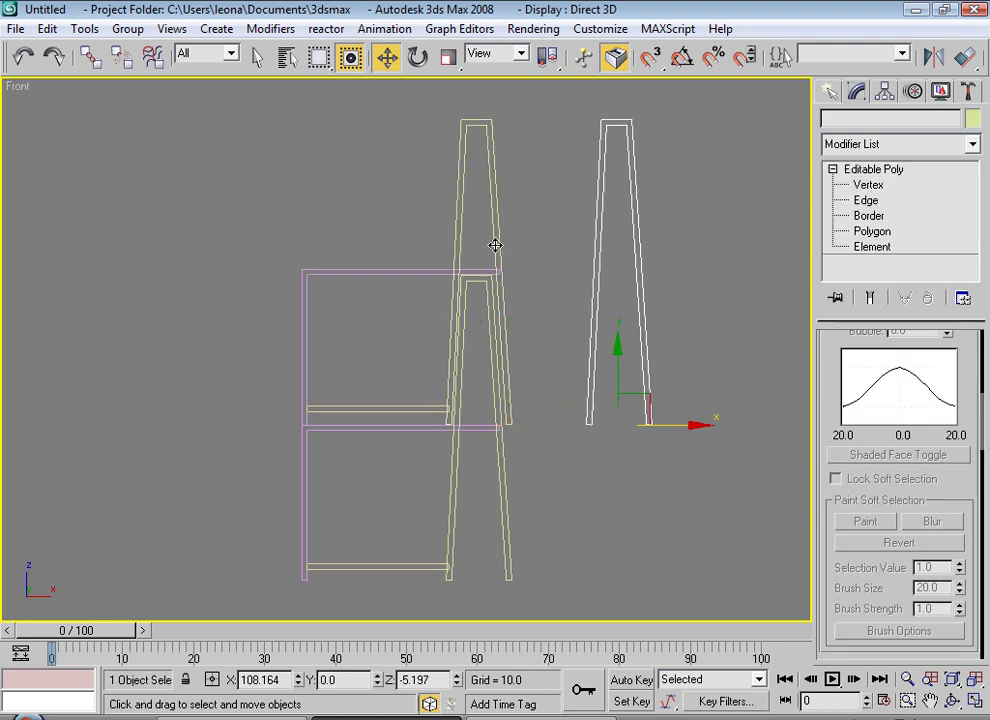
key("ctrl+z")
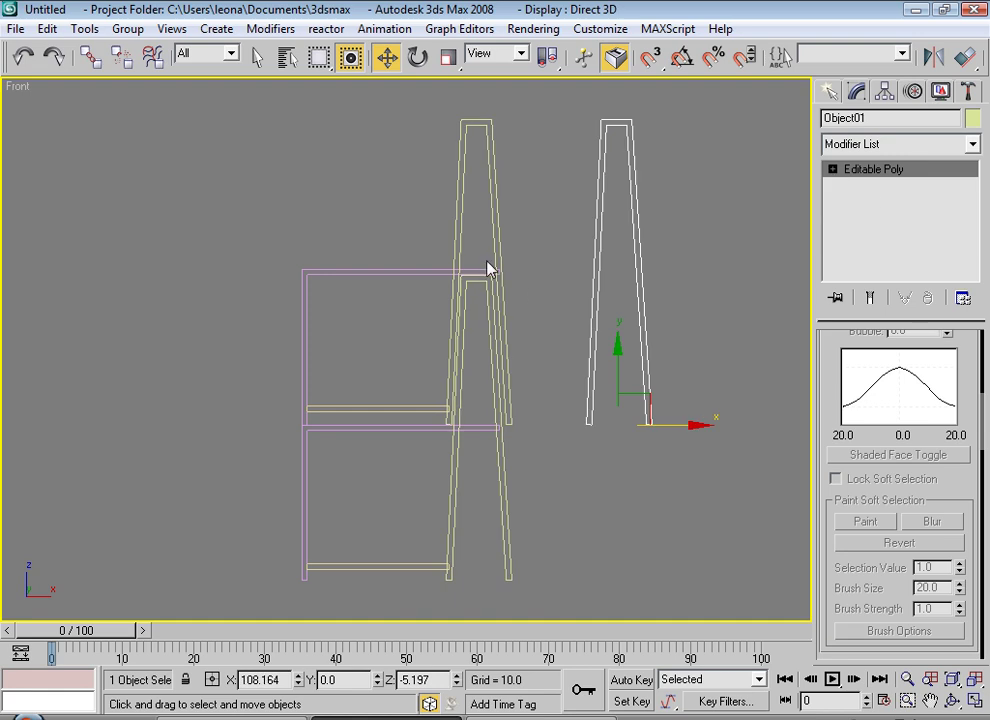
key("ctrl+z")
Hide everything except the combined frame mesh and delete its upper frame element.
left_click(503, 433)
right_click(504, 455)
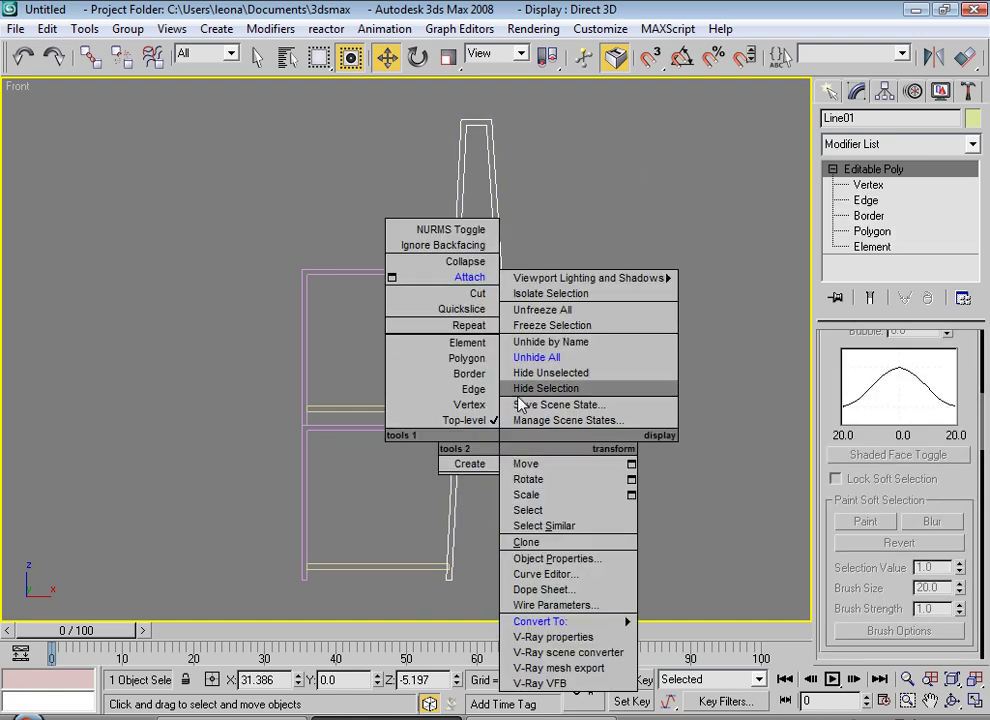
left_click(545, 370)
left_click(872, 246)
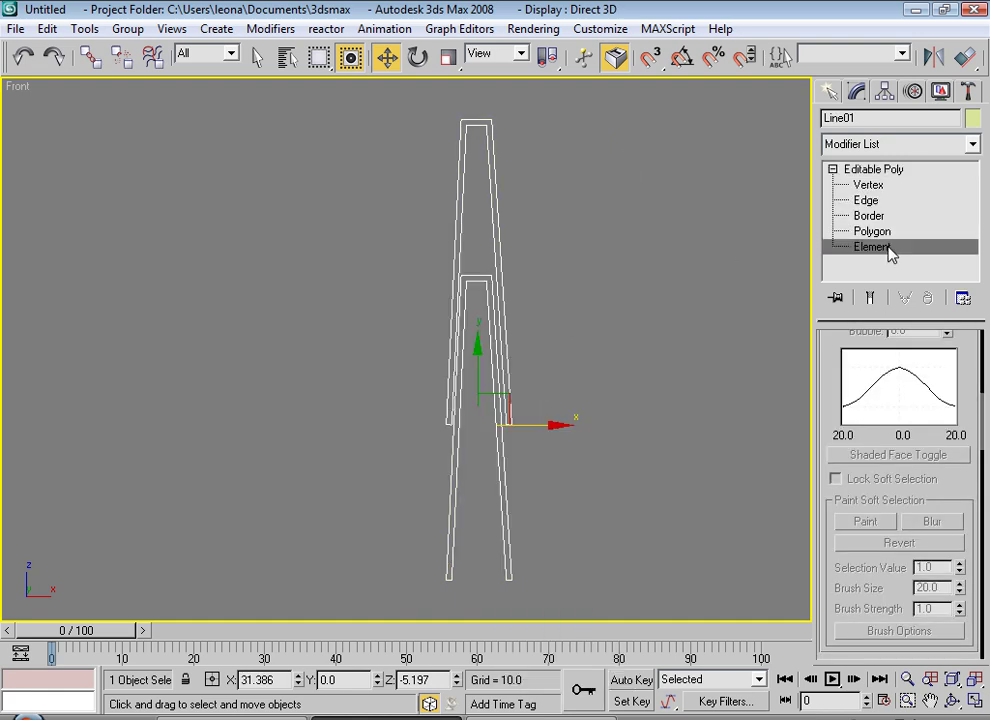
left_click(497, 213)
key("Delete")
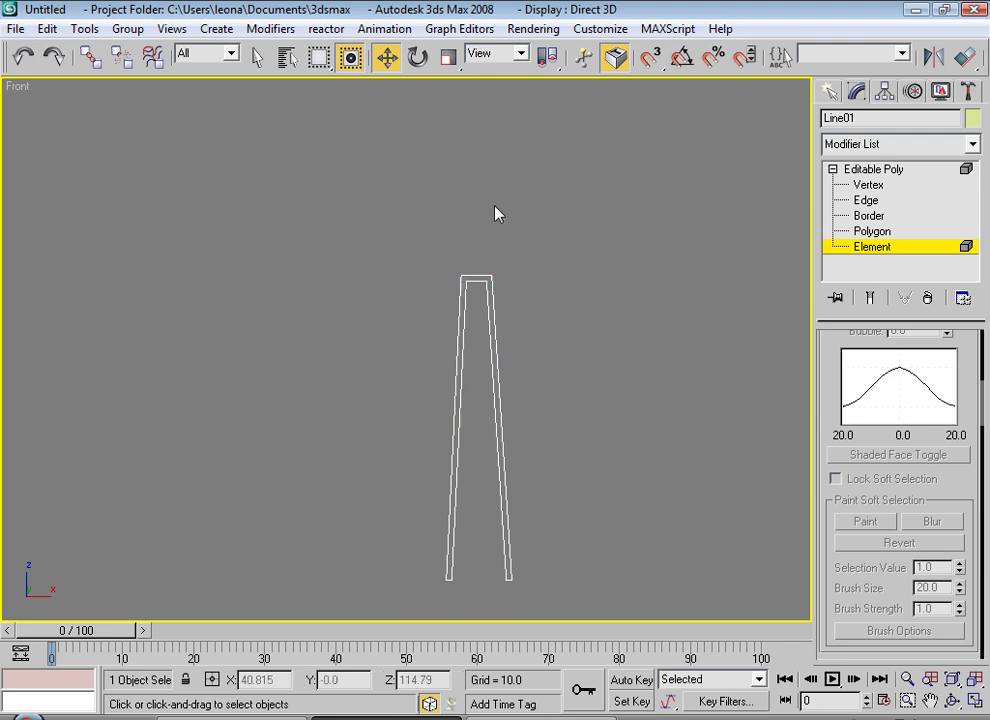
Leave element editing and unhide all objects.
left_click(835, 246)
left_click(546, 274)
right_click(470, 325)
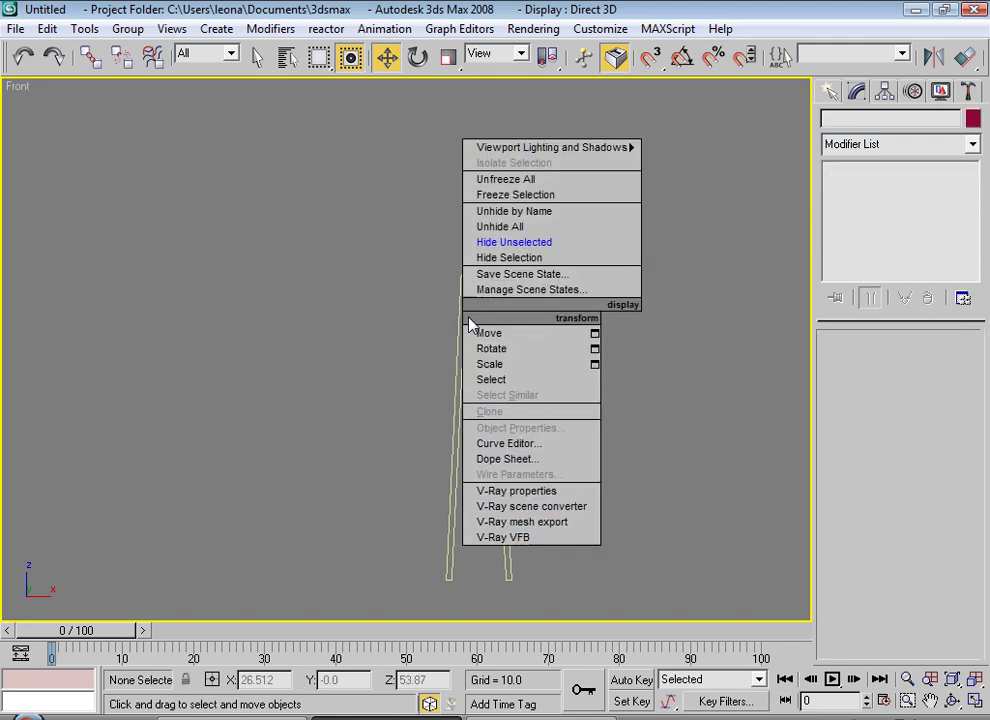
left_click(500, 226)
left_click(500, 438)
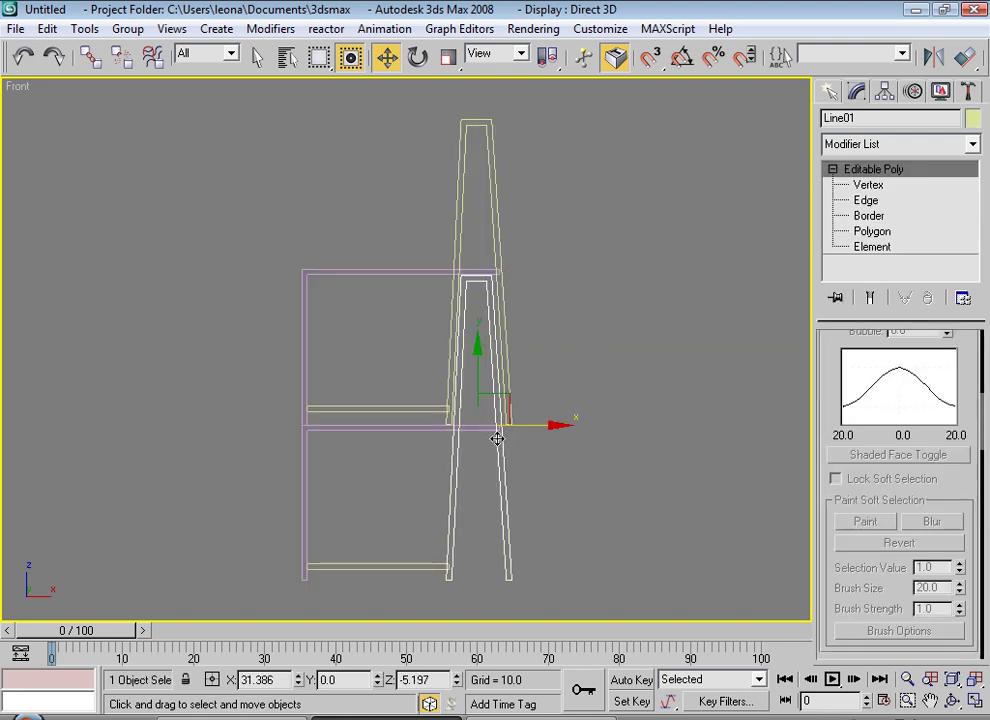
left_click(402, 568, "ctrl")
left_click(400, 567, "ctrl")
right_click(399, 567)
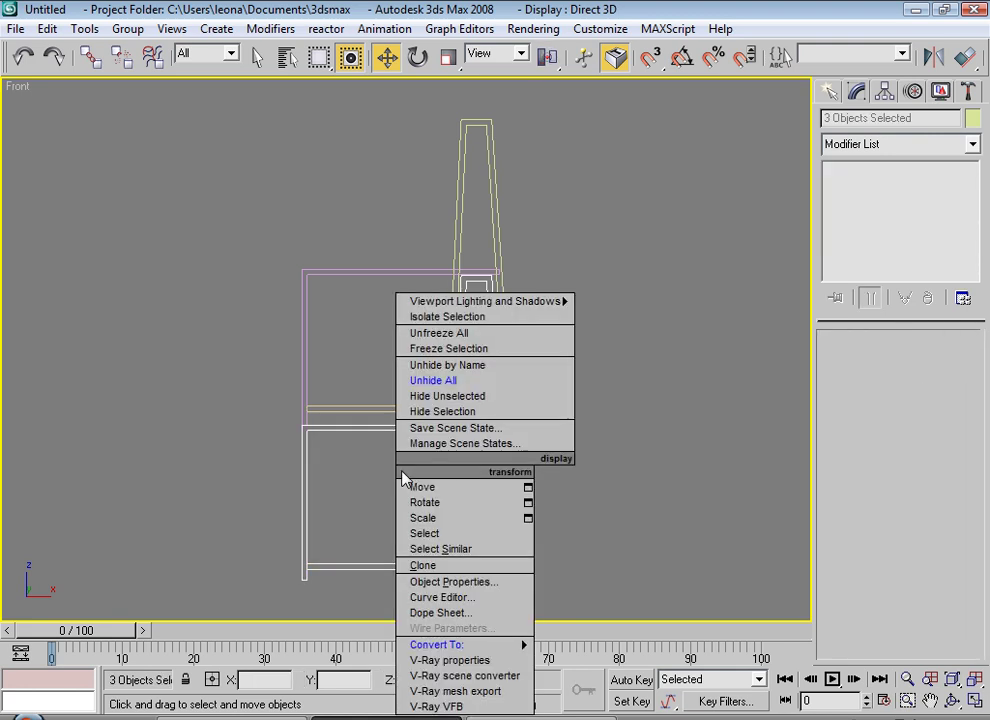
left_click(143, 95)
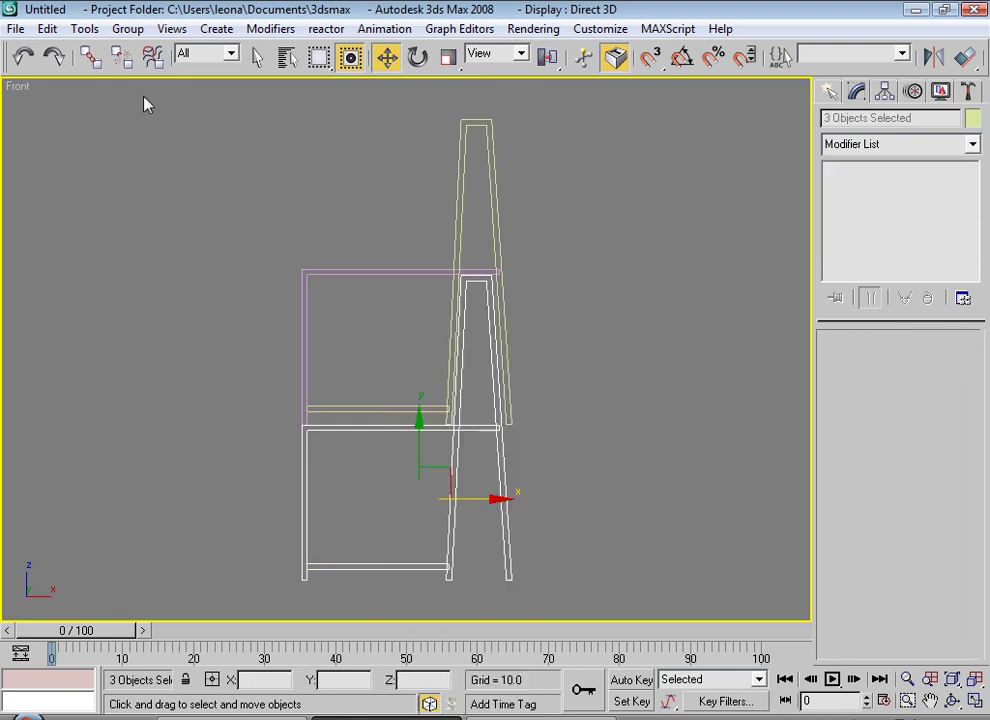
left_click(143, 95)
left_click(142, 33)
left_click(177, 11)
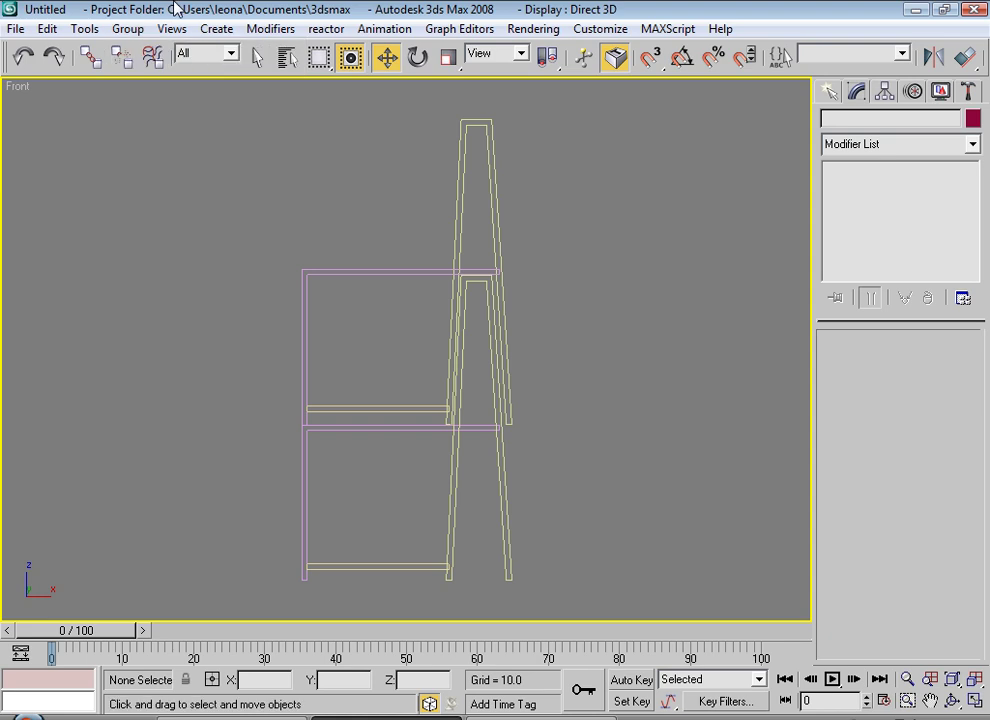
Group the lower frame, L-shaped bar and shelf under the default group name.
left_click(504, 459)
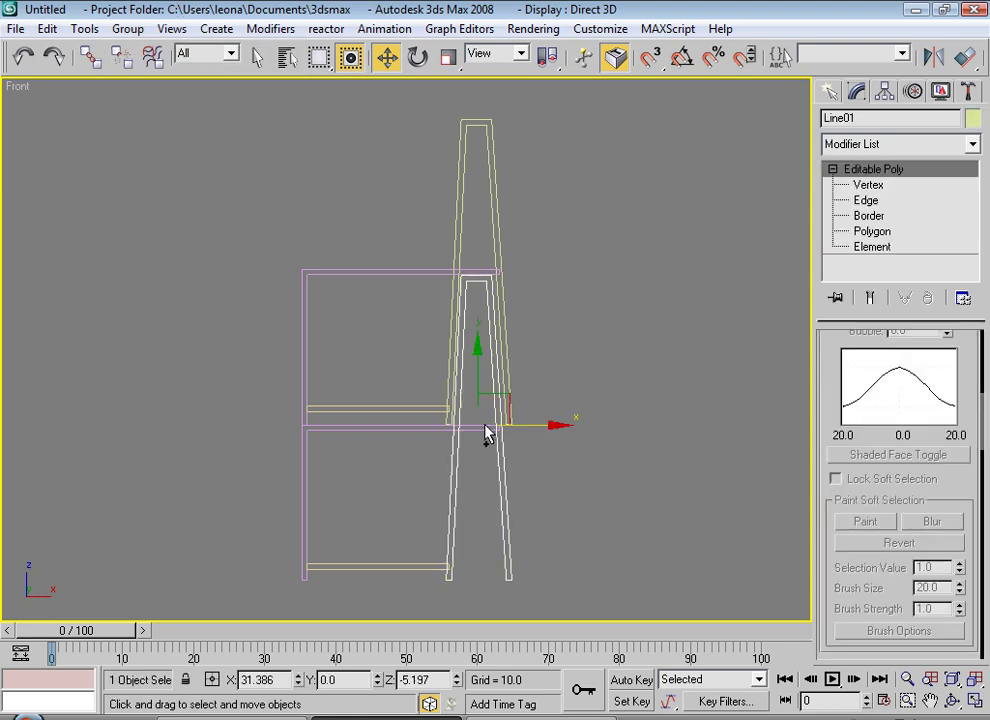
left_click(362, 566, "ctrl")
left_click(367, 565, "ctrl")
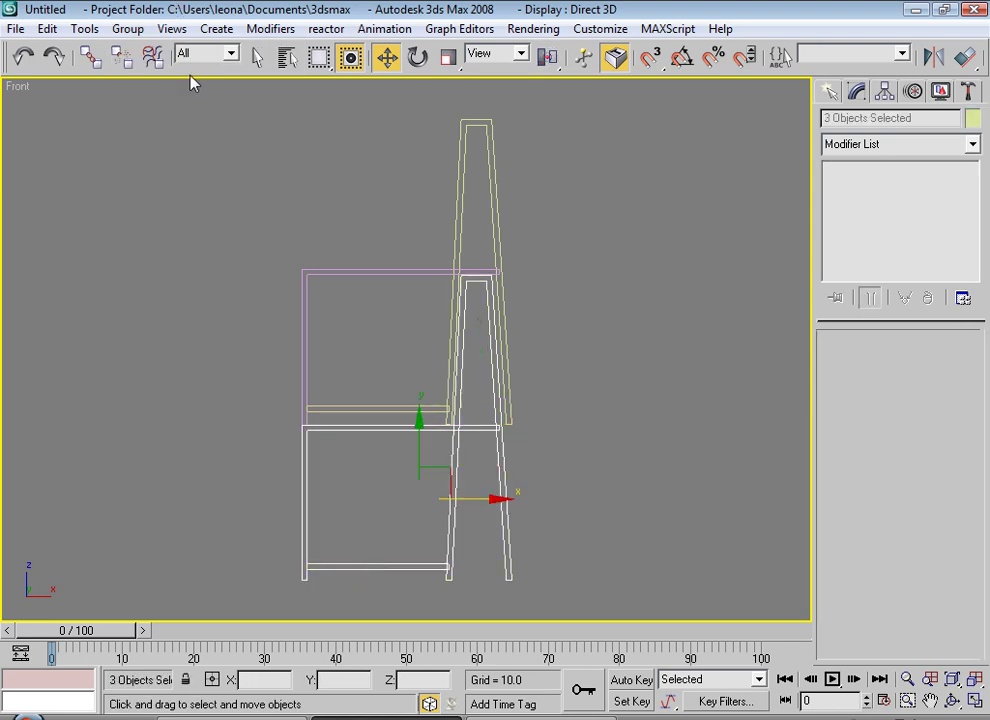
left_click(141, 31)
left_click(139, 50)
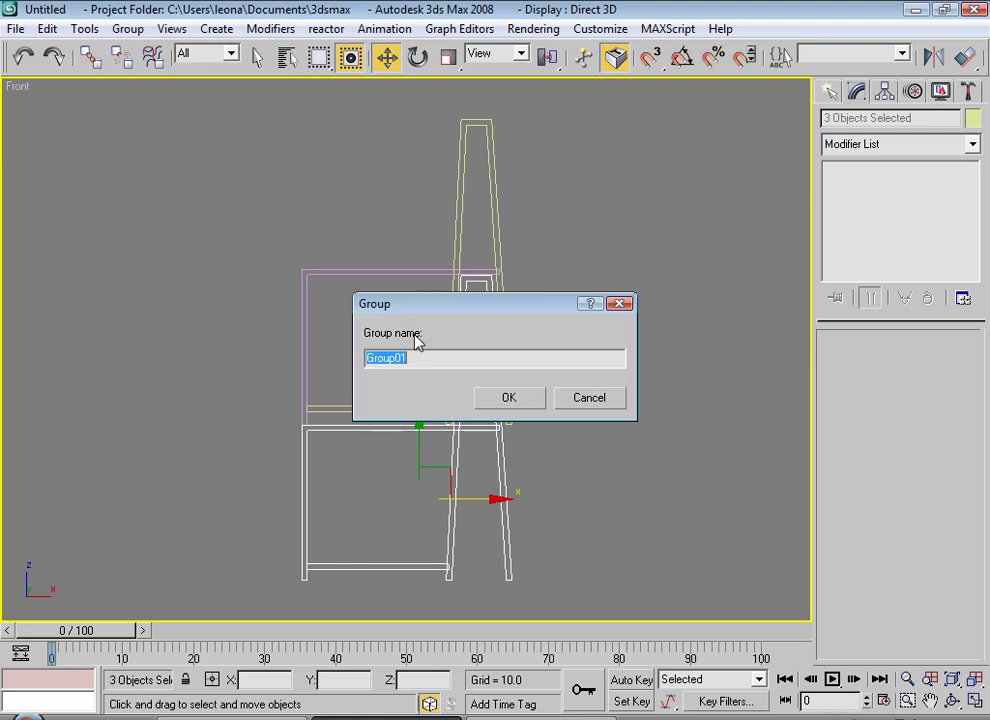
left_click(504, 398)
Delete the separate upper frame, upper L-shaped bar and upper shelf, leaving only the grouped lower unit.
left_click(457, 270)
key("Delete")
left_click(405, 272)
key("Delete")
left_click(402, 405)
key("Delete")
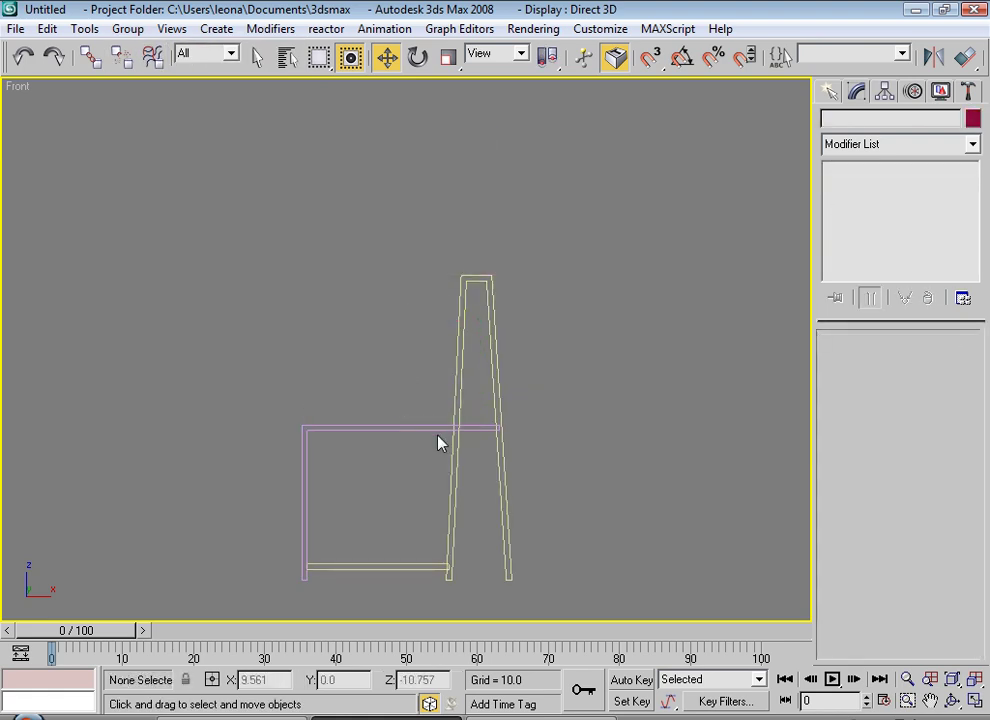
Clone the grouped unit straight up as one instance, placed at Z about 79.
left_click(438, 429)
left_click_drag(417, 433, 417, 275, "shift")
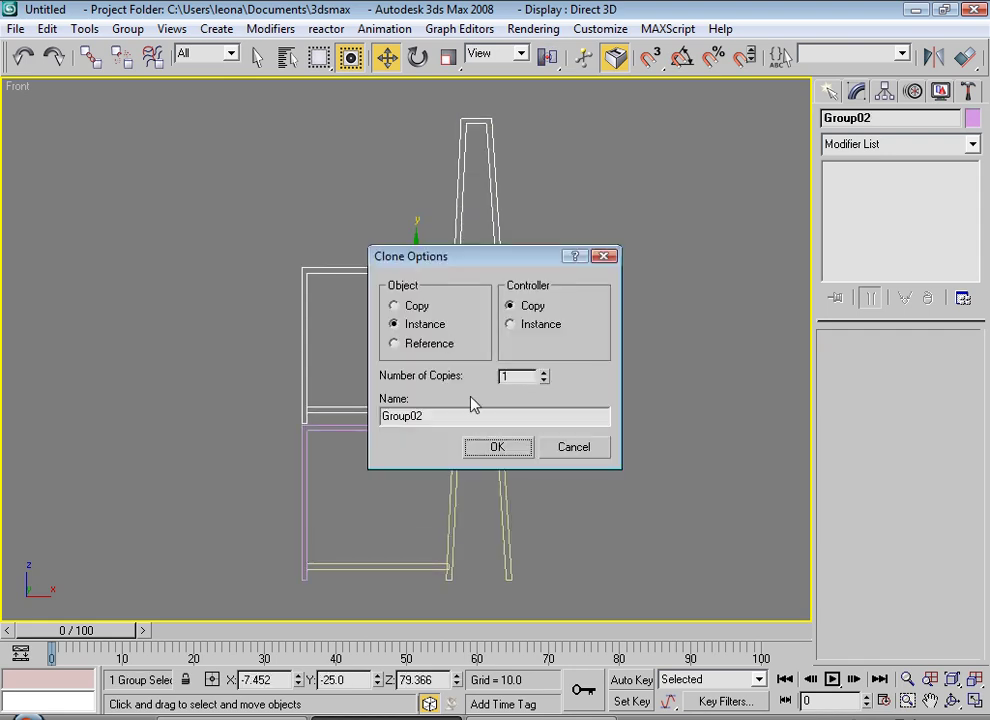
left_click(497, 450)
key("alt+a")
left_click(460, 405)
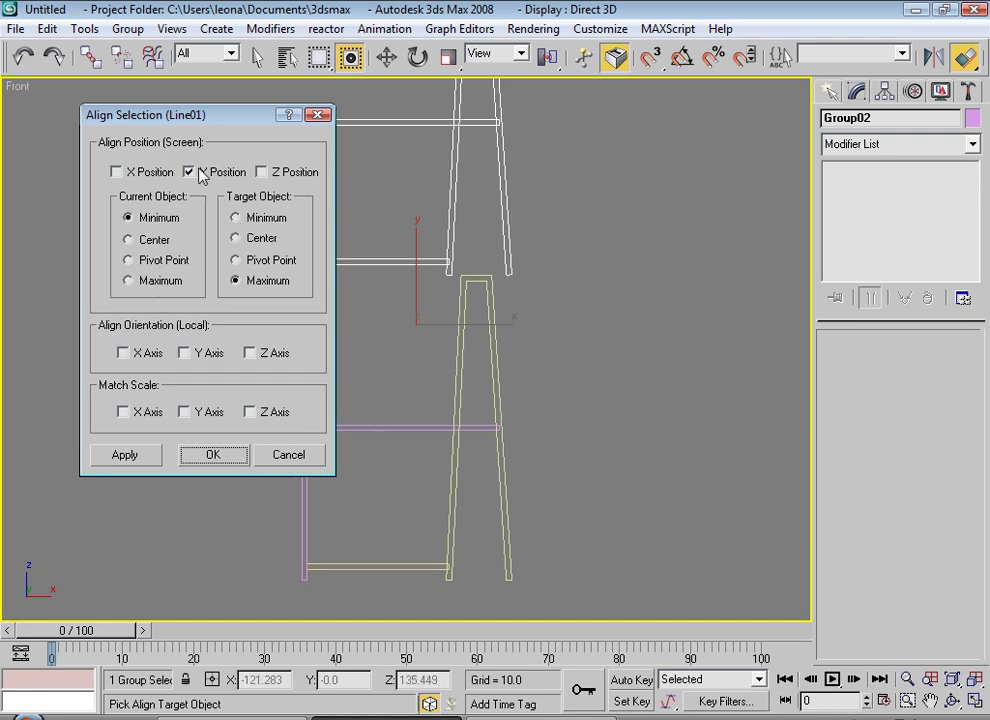
left_click(317, 115)
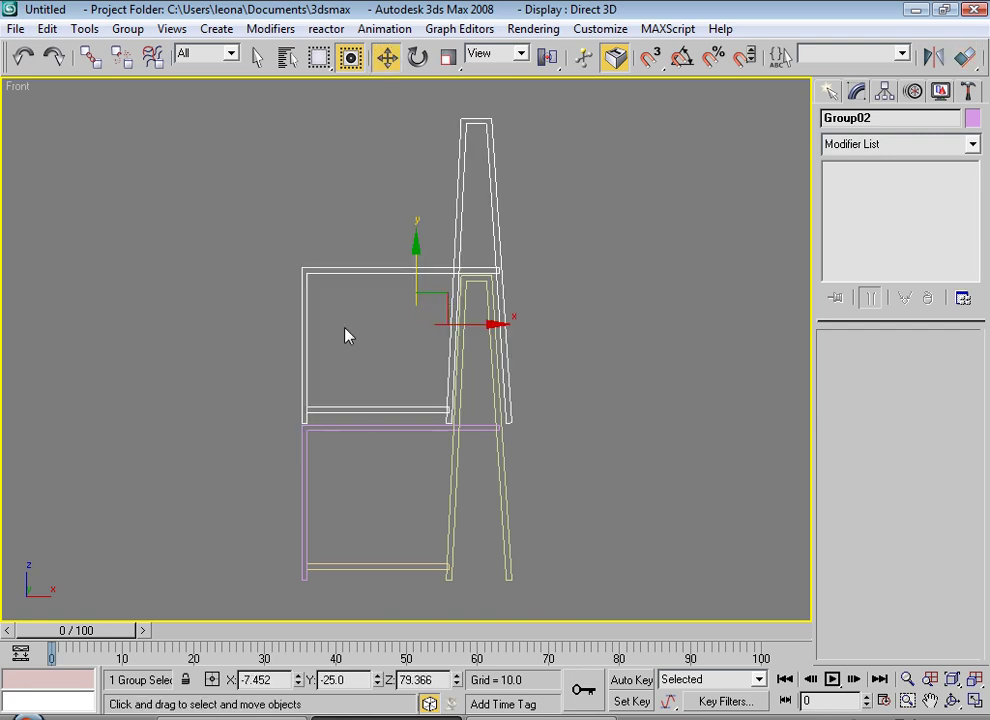
Nudge the upper group down to Z about 78.8, close above the lower unit's bar.
scroll(425, 321, "up", 3)
left_click_drag(425, 242, 425, 243)
scroll(433, 331, "down", 5)
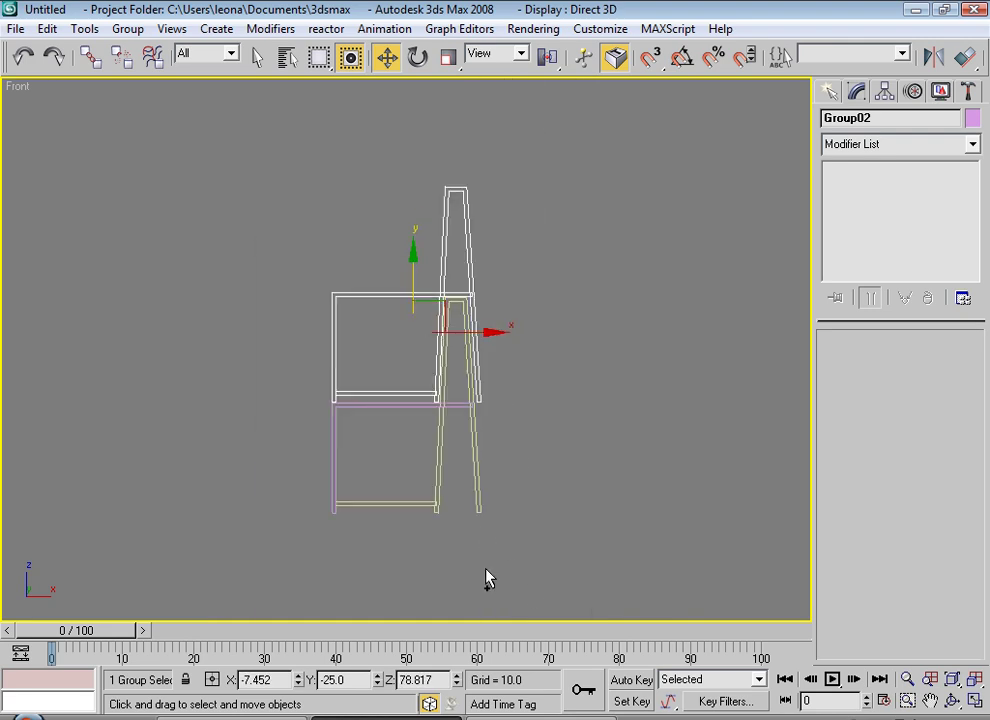
Mirror the upper group about X without cloning and move it over the lower frame at X about 70.
right_click(420, 298)
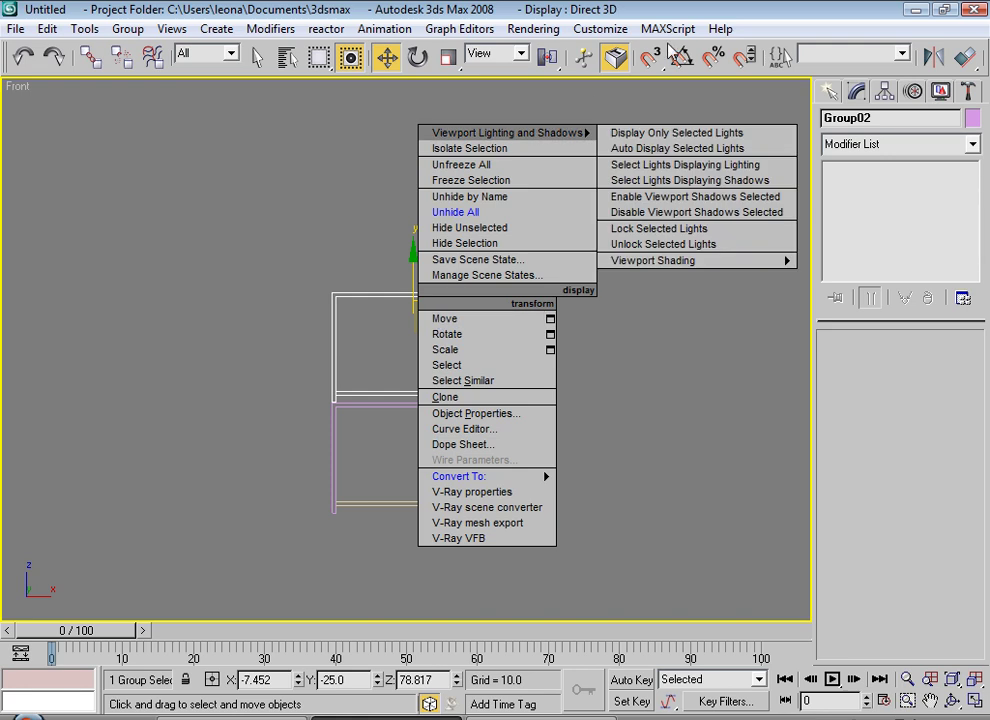
left_click(938, 60)
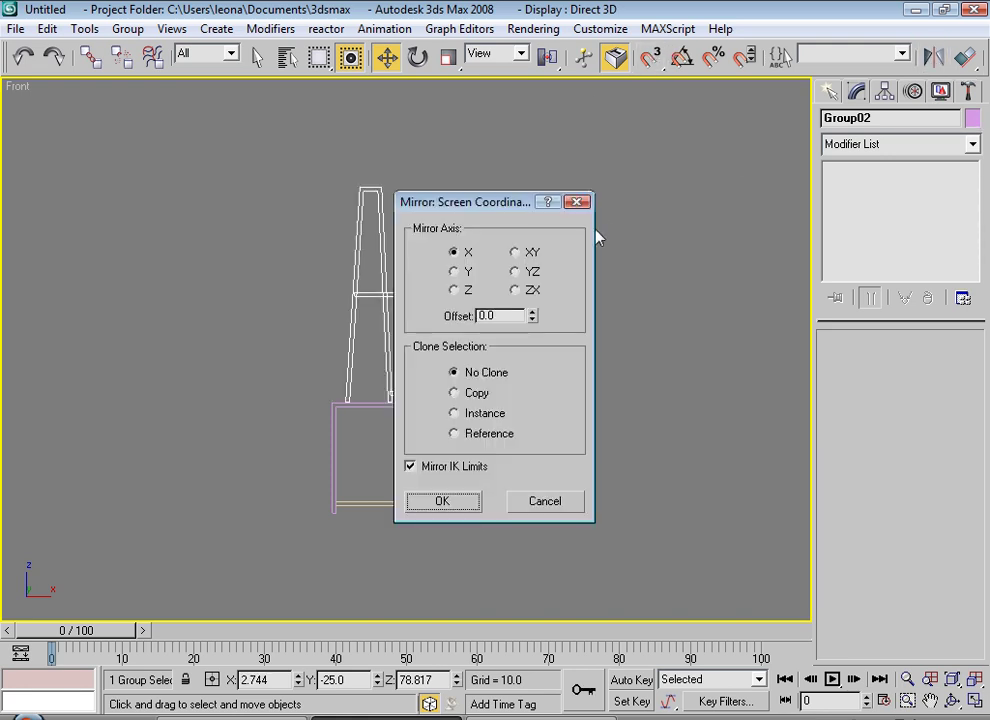
left_click_drag(530, 203, 707, 177)
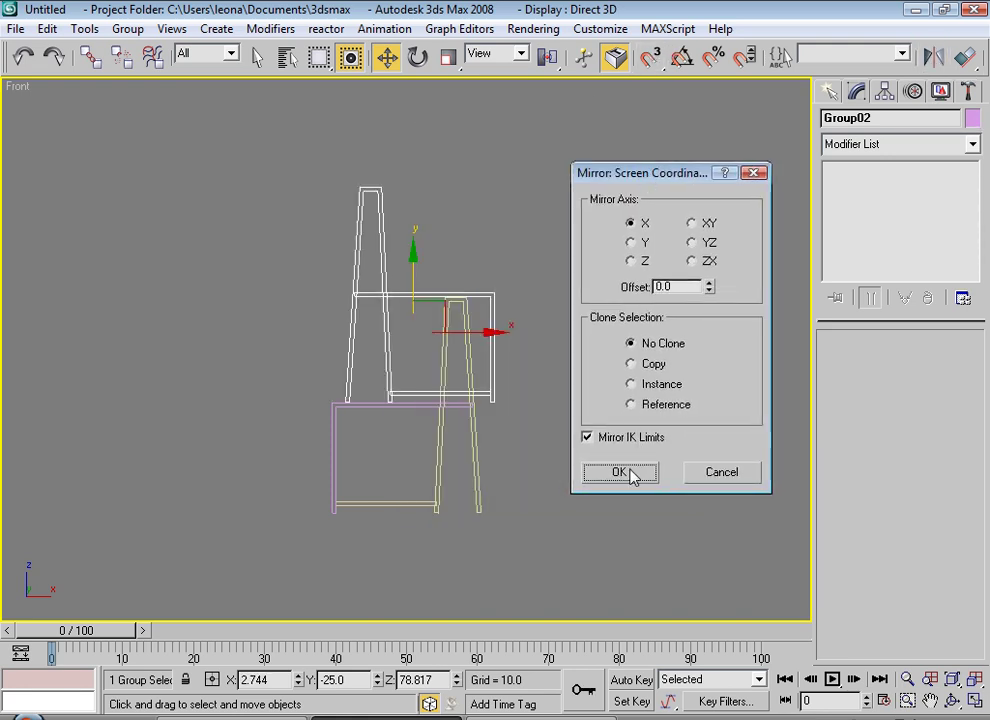
left_click(620, 472)
left_click_drag(468, 334, 556, 337)
scroll(467, 341, "up", 4)
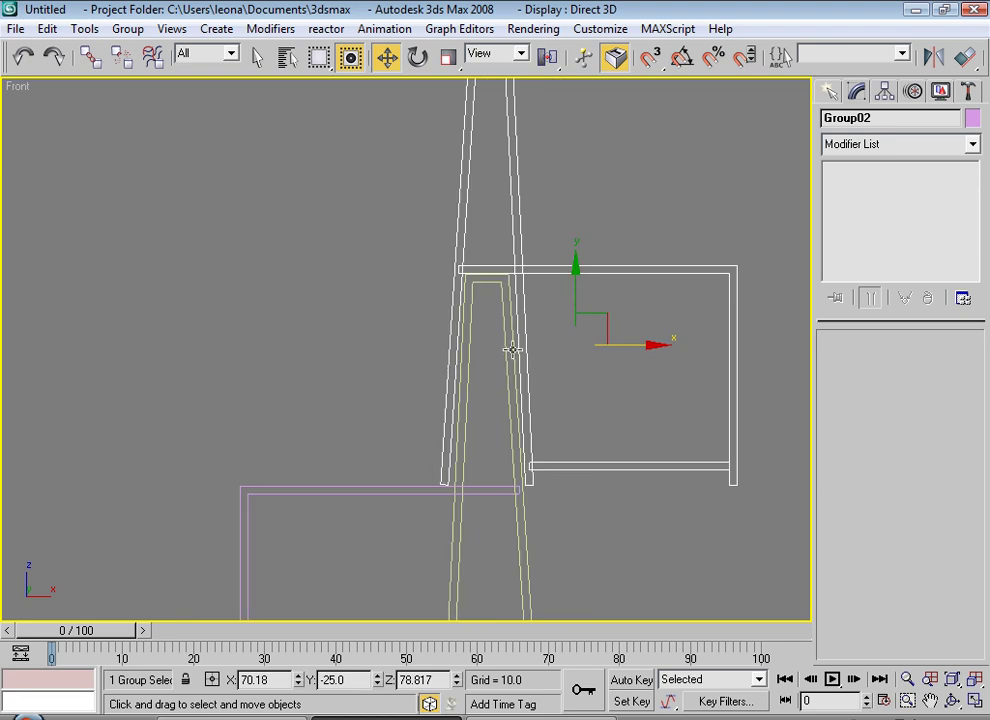
Clone the mirrored group straight up as one instance, placed at Z about 164, for a third tier.
scroll(505, 353, "down", 4)
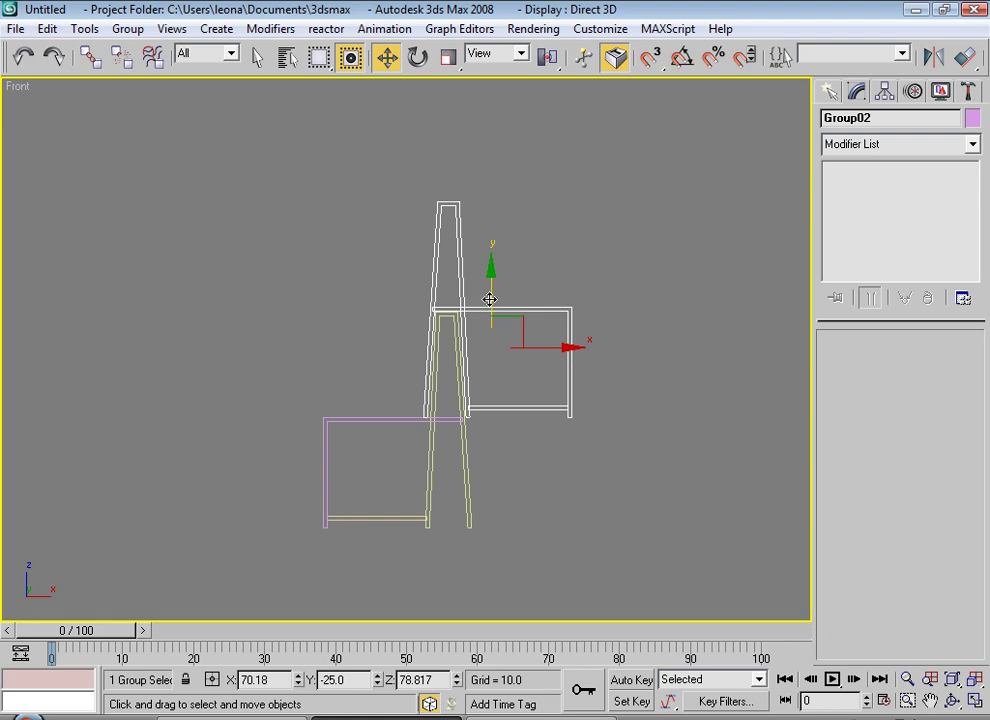
mouse_move(493, 296)
left_mouse_down("shift")
mouse_move(502, 177)
mouse_move(510, 190)
left_mouse_up("shift")
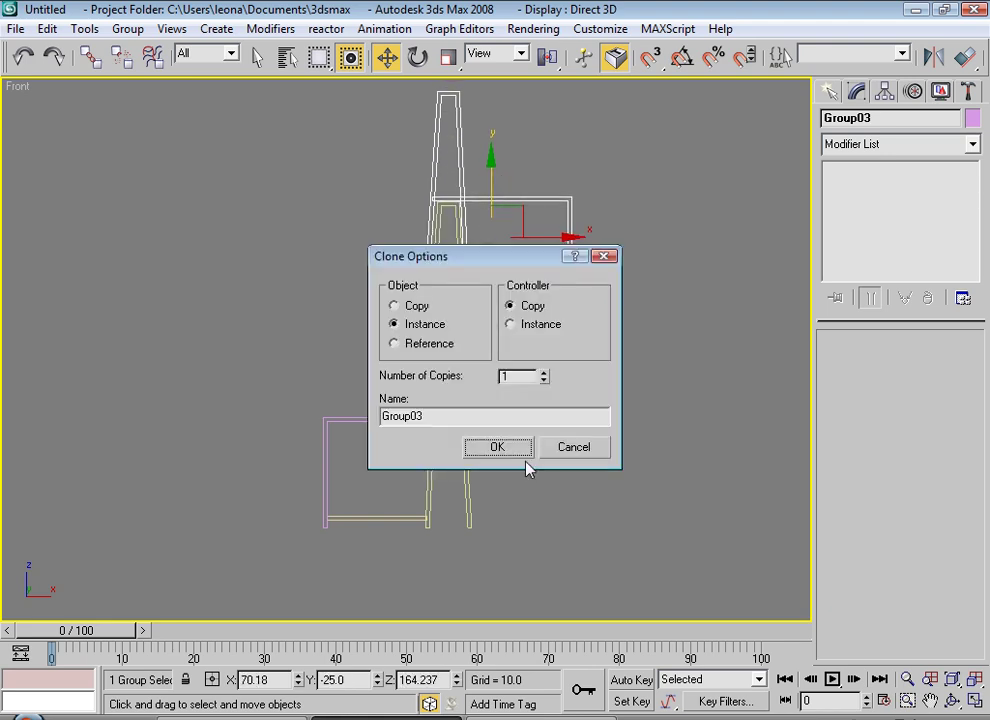
key("Return")
Mirror the third-tier group about X without cloning and move it over the frames at X about -7.5.
left_click(929, 55)
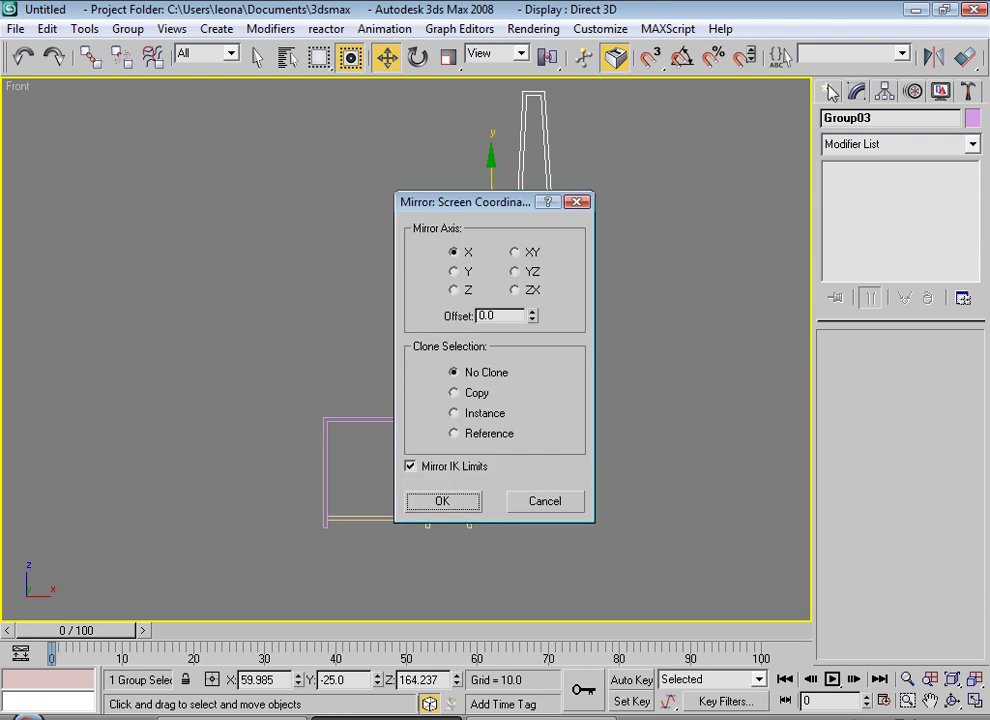
key("Return")
left_click_drag(566, 237, 477, 238)
scroll(493, 370, "up", 3)
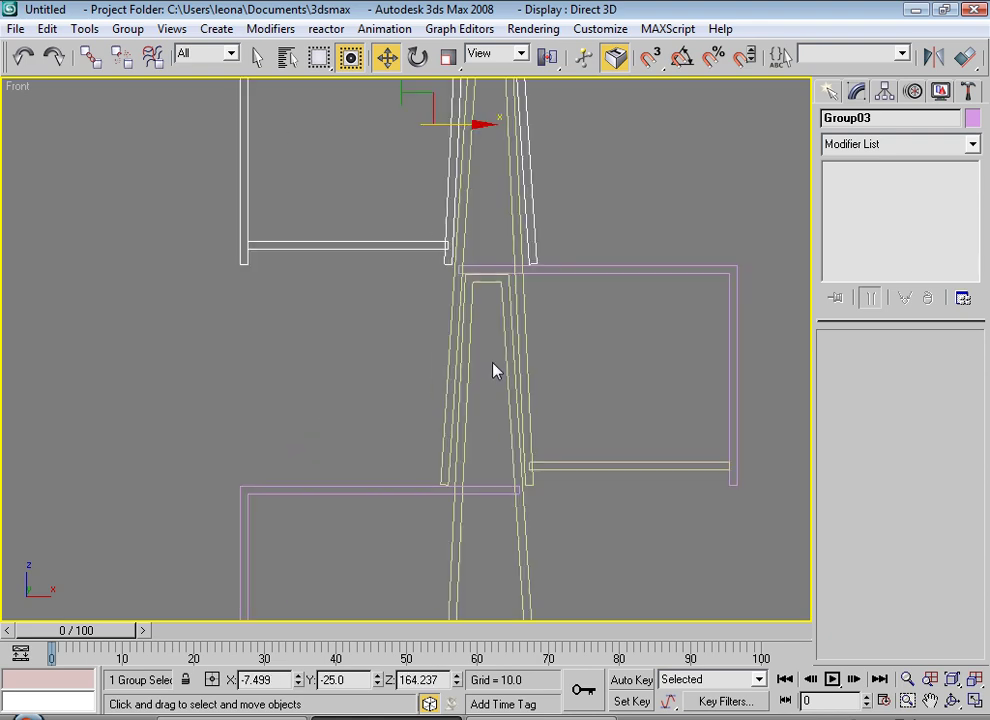
Clone the lowest group sideways along X, placing the copy beside the stack at X about 159.
scroll(506, 338, "down", 5)
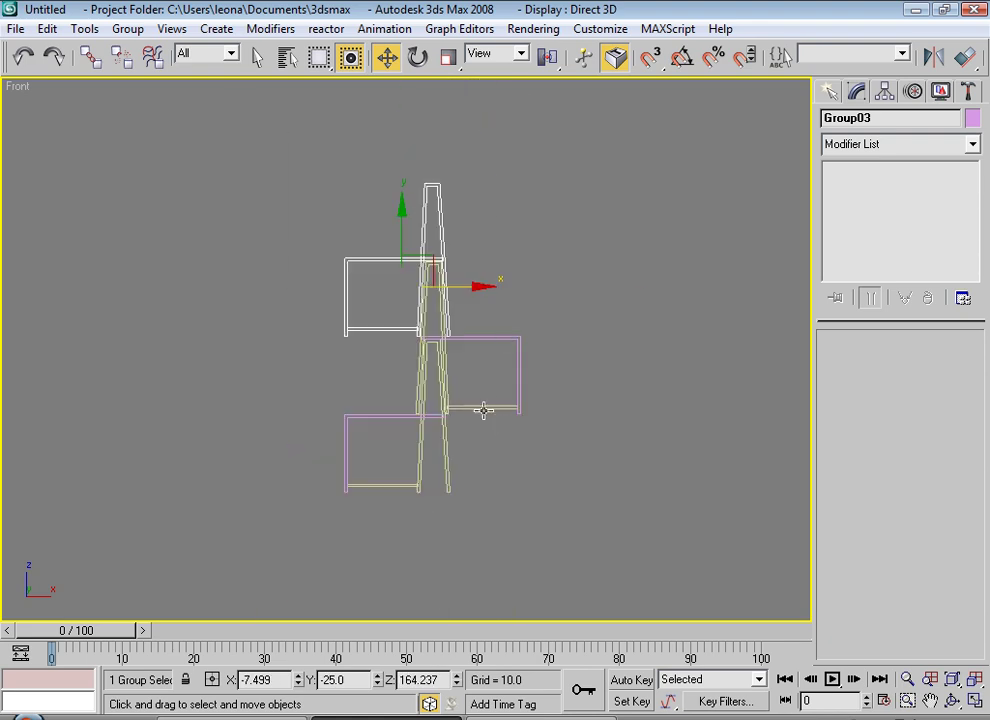
left_click(414, 428)
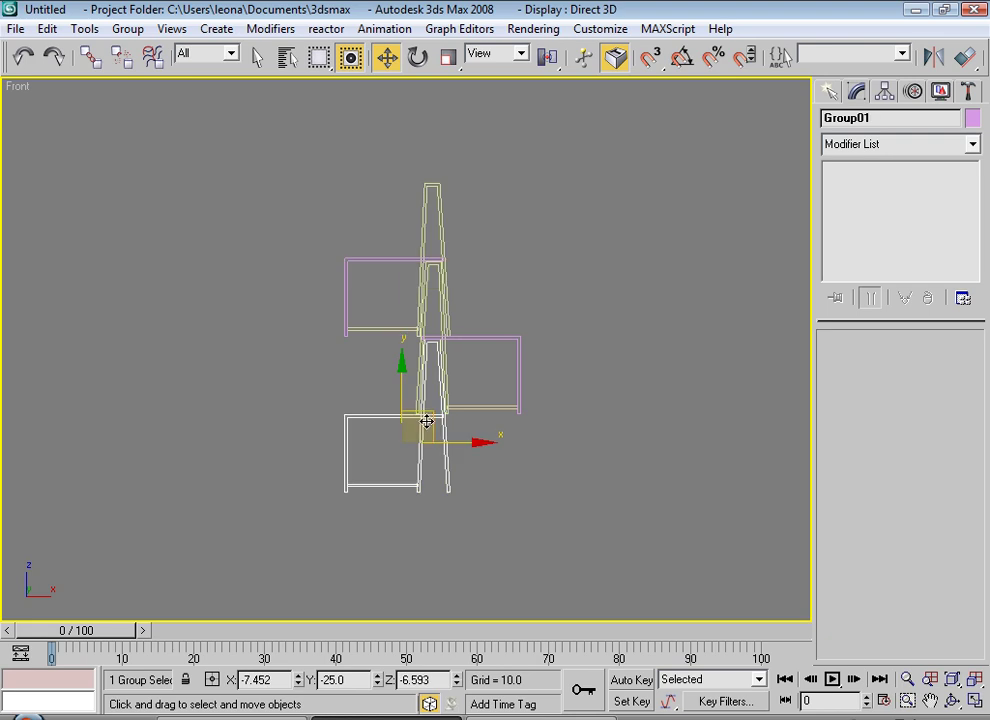
left_click_drag(463, 442, 614, 447, "shift")
left_click(484, 450)
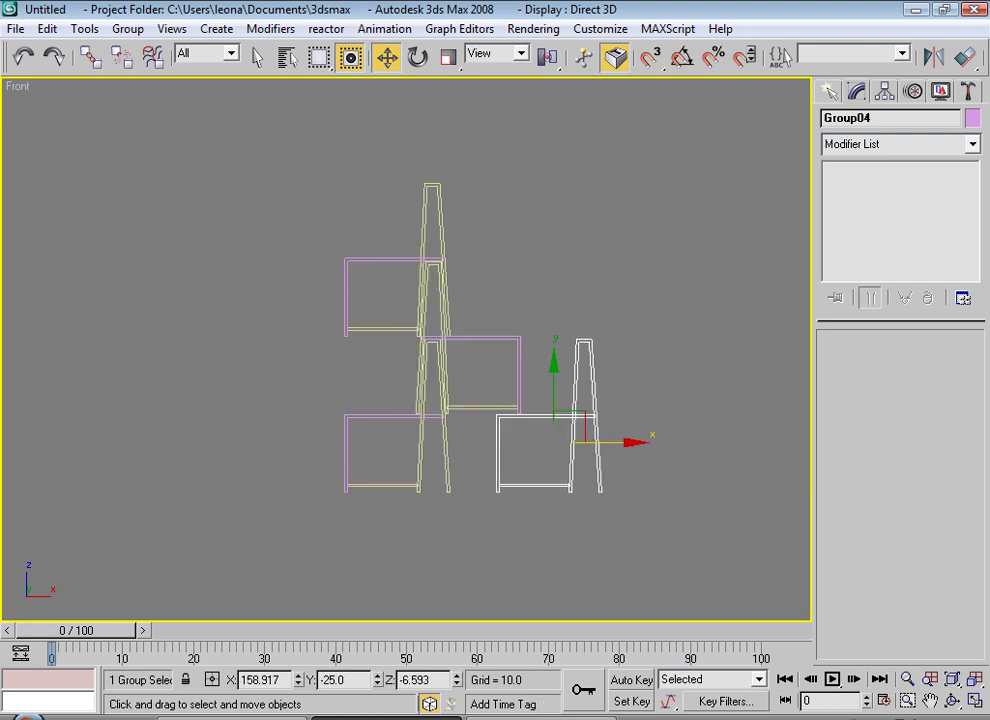
Show all four viewports fitted to the scene and examine the shelf arrangement from several angles in Perspective.
left_click(545, 714)
left_click(550, 714)
key("alt+w")
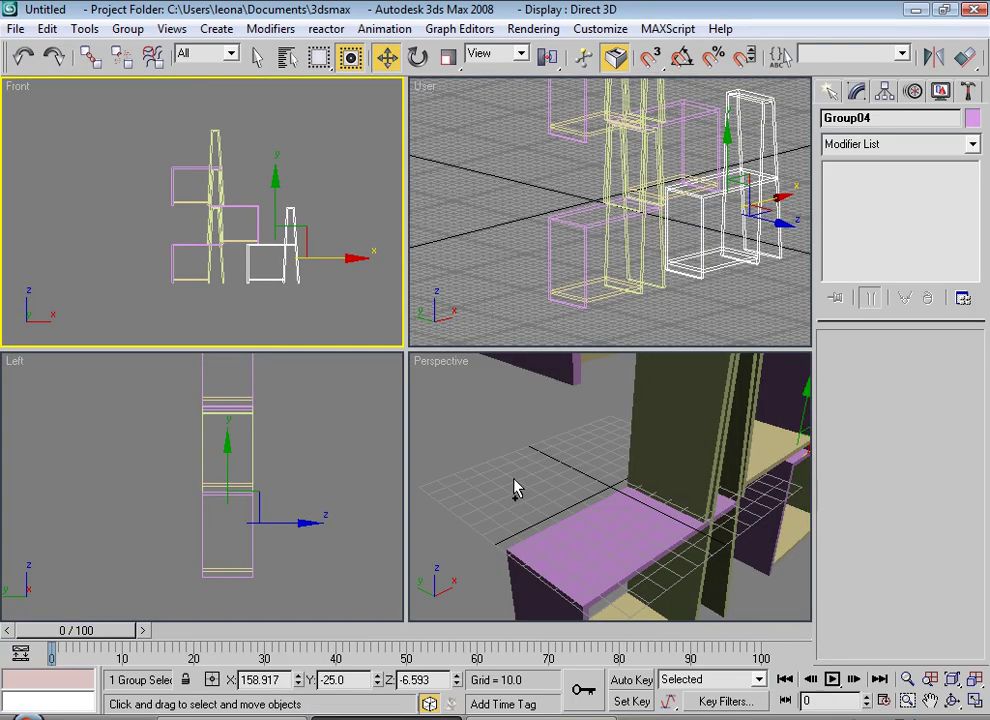
left_click(974, 679)
middle_click_drag(660, 510, 594, 476)
scroll(594, 476, "up", 4)
scroll(720, 521, "down", 4)
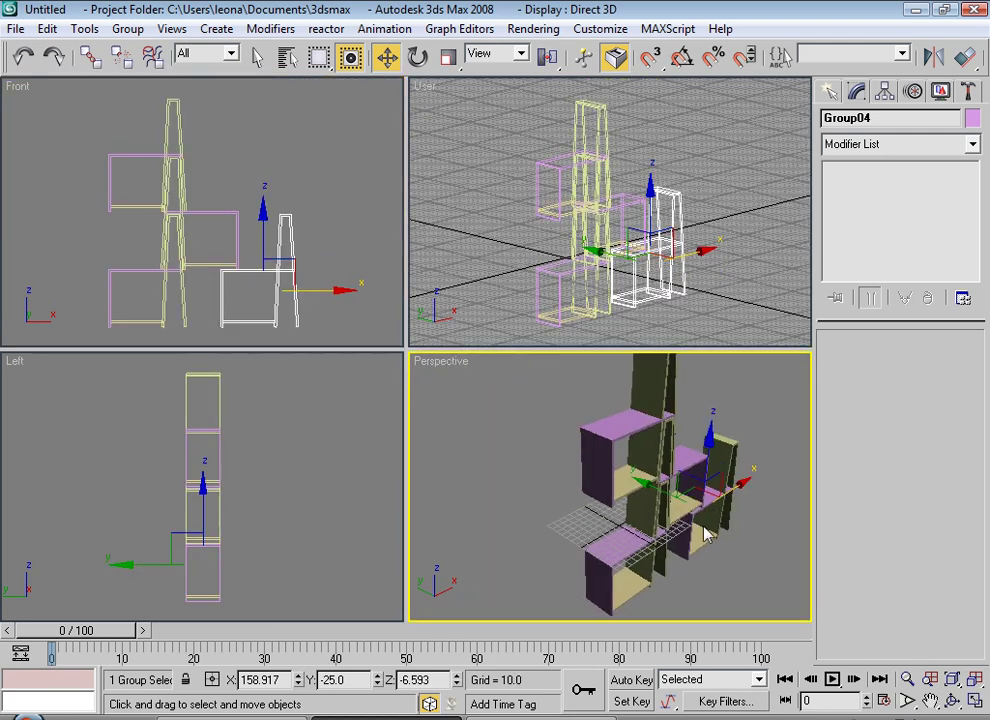
scroll(665, 537, "up", 2)
scroll(670, 557, "down", 2)
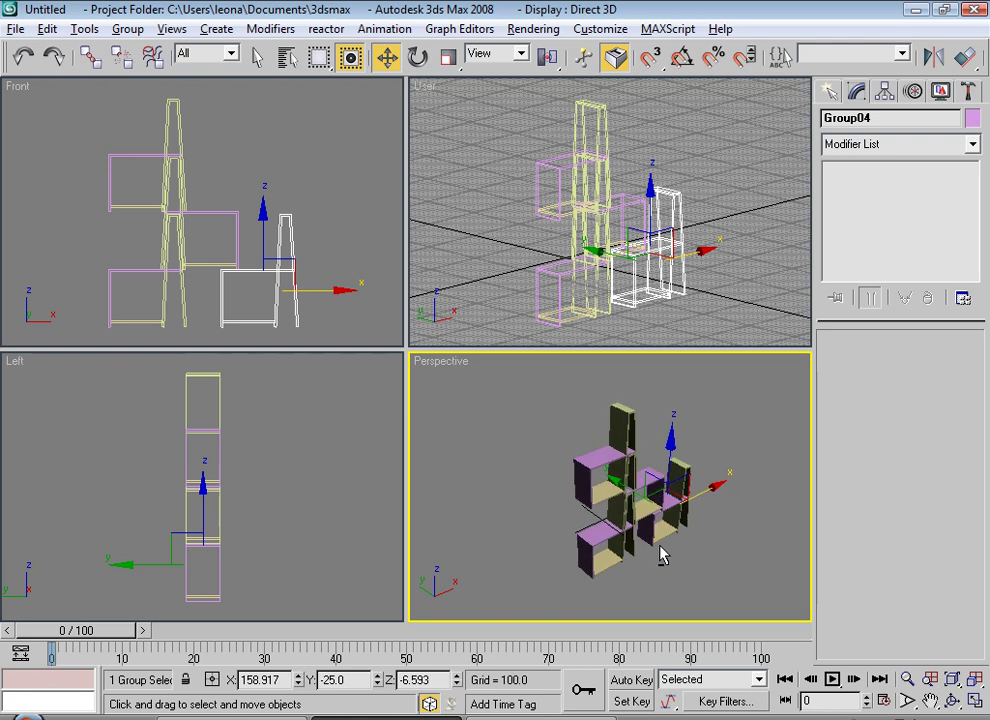
scroll(650, 537, "up", 2)
scroll(655, 551, "down", 2)
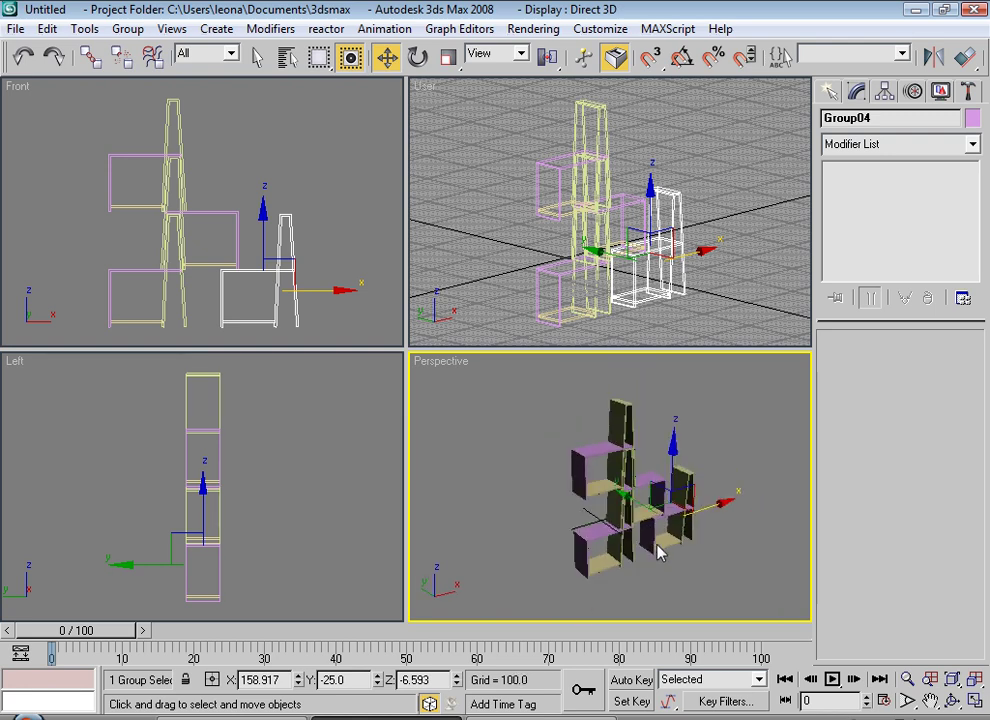
Deselect everything, render the Perspective view of the shelf arrangement, and close the rendered image.
left_click(742, 561)
scroll(762, 535, "up", 1)
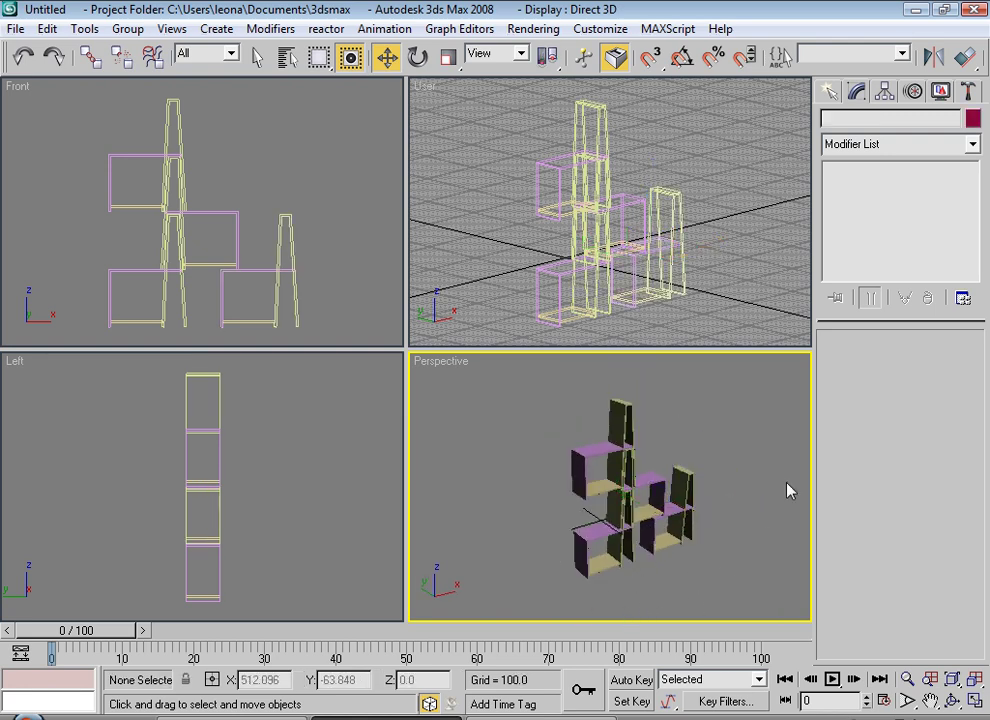
scroll(707, 484, "up", 1)
scroll(705, 494, "down", 2)
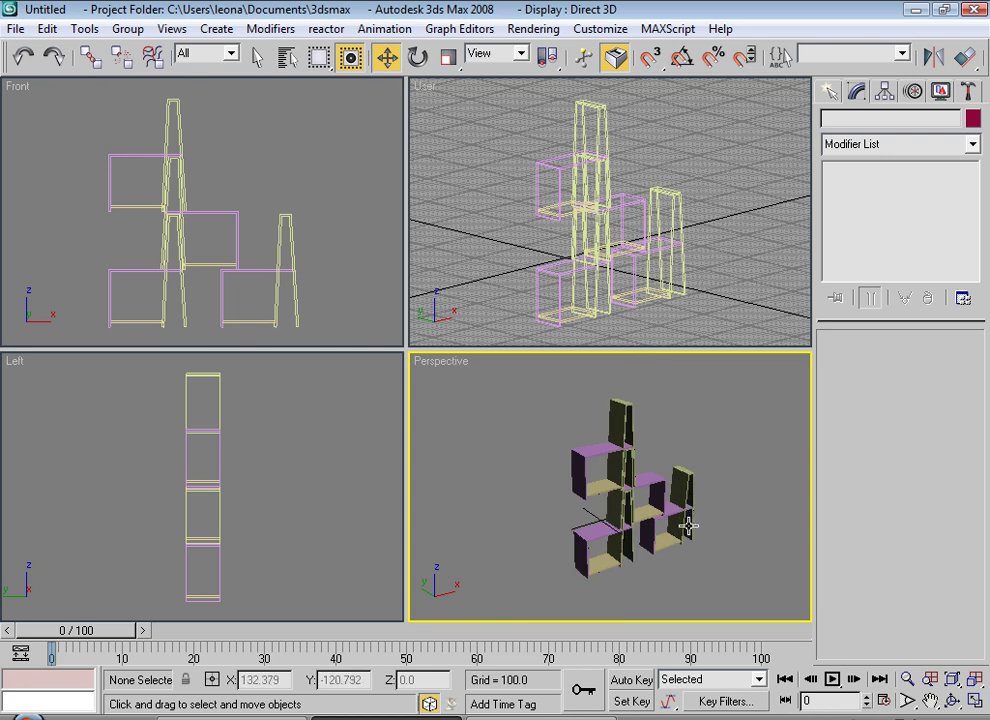
key("shift+q")
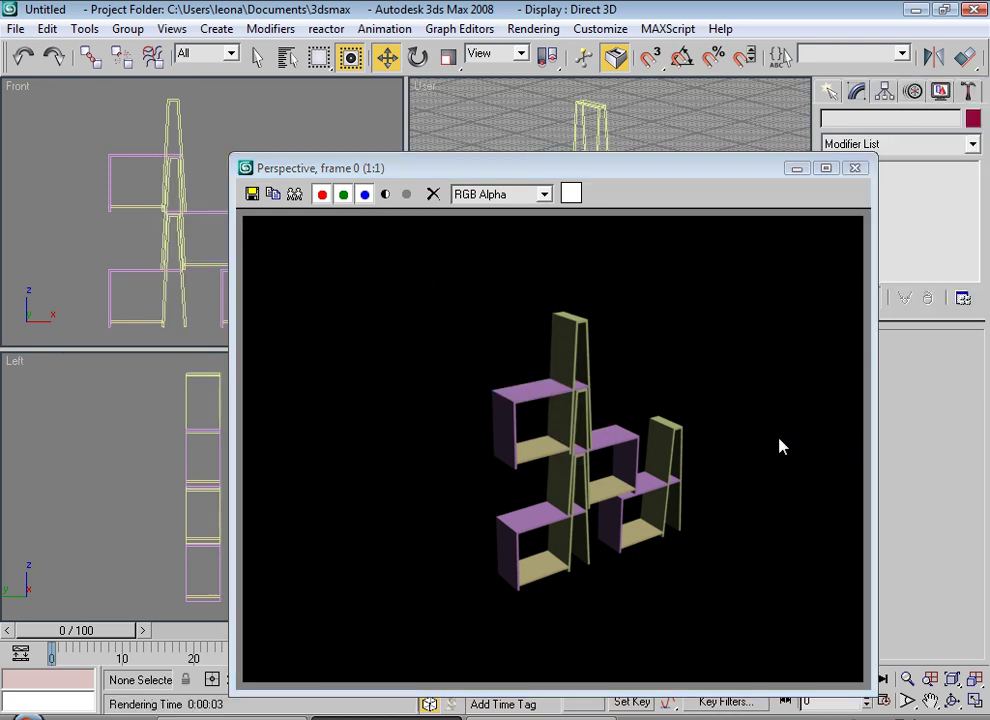
left_click(856, 169)
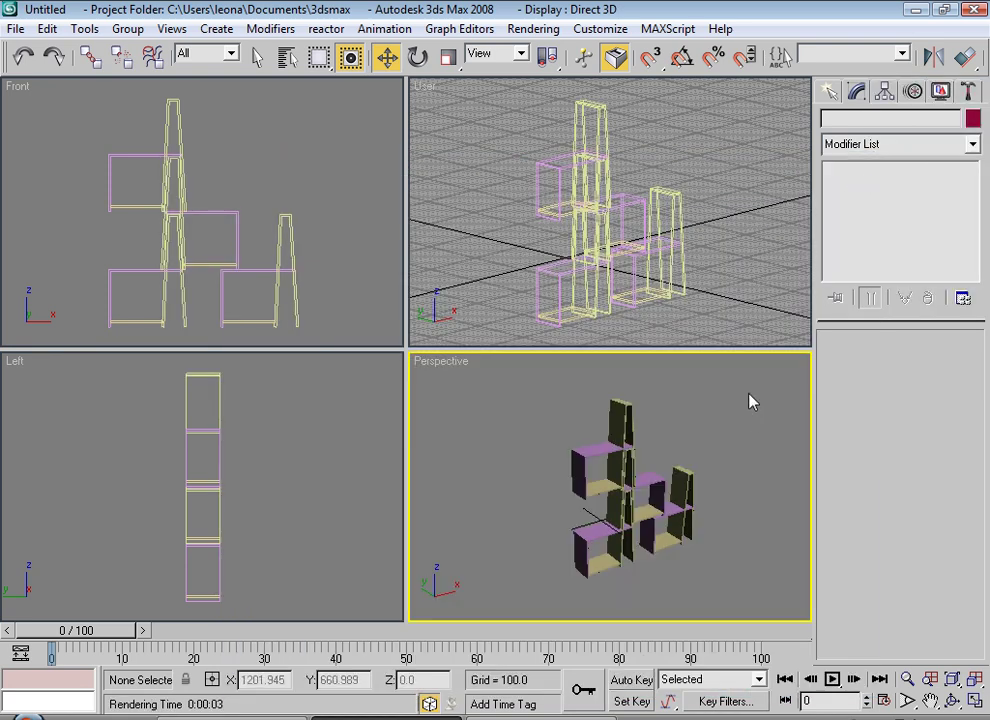